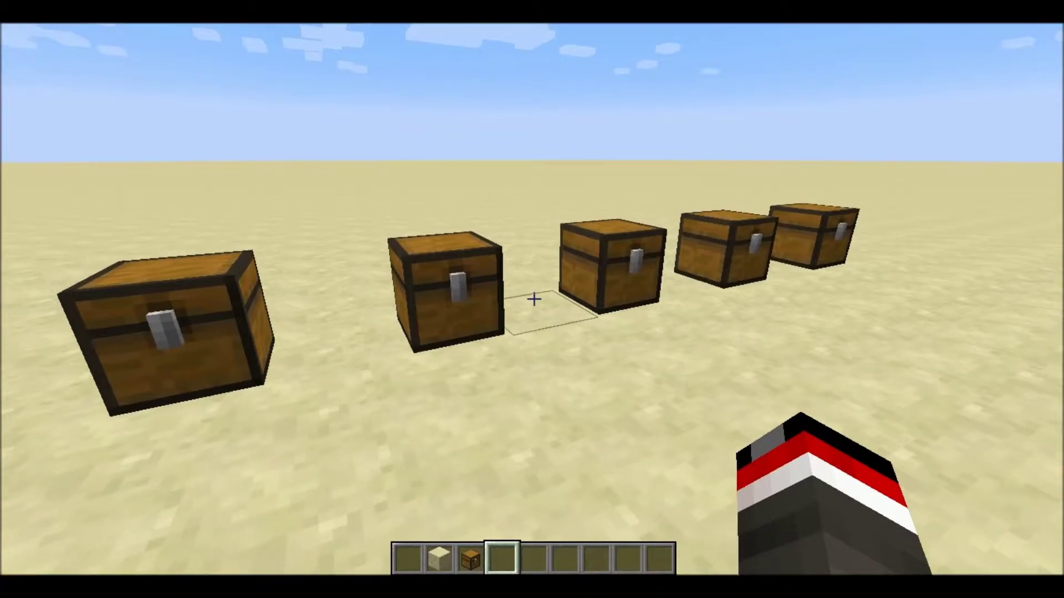
Step: Examine the items stored in the chests of the row standing on the sand
{"action": "key", "text": "w"}
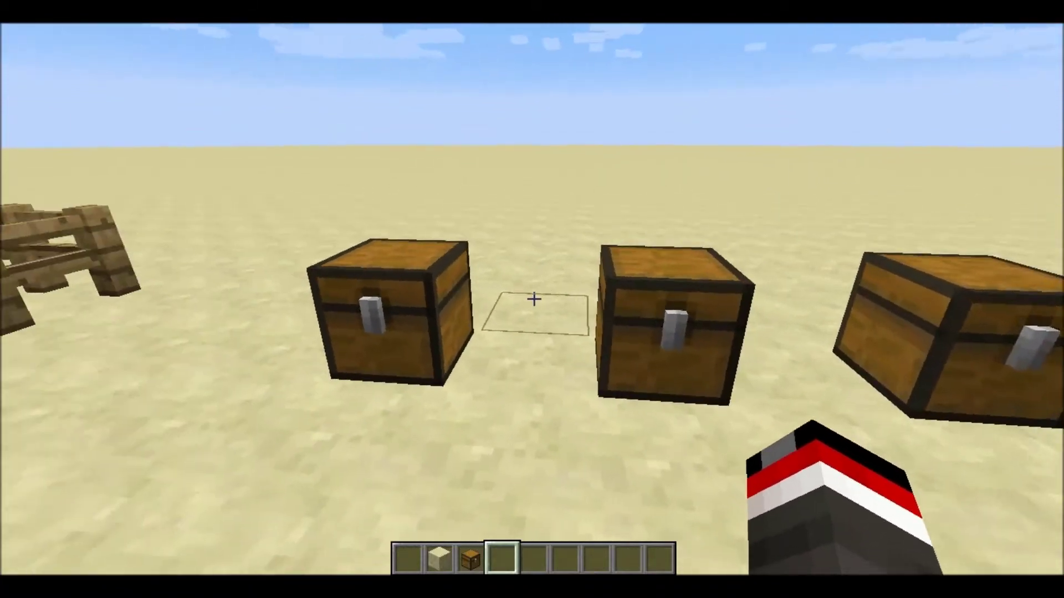
{"action": "right_click", "coordinate": [533, 299]}
{"action": "key", "text": "Escape"}
{"action": "right_click", "coordinate": [532, 299]}
{"action": "key", "text": "Escape"}
{"action": "right_click", "coordinate": [532, 299]}
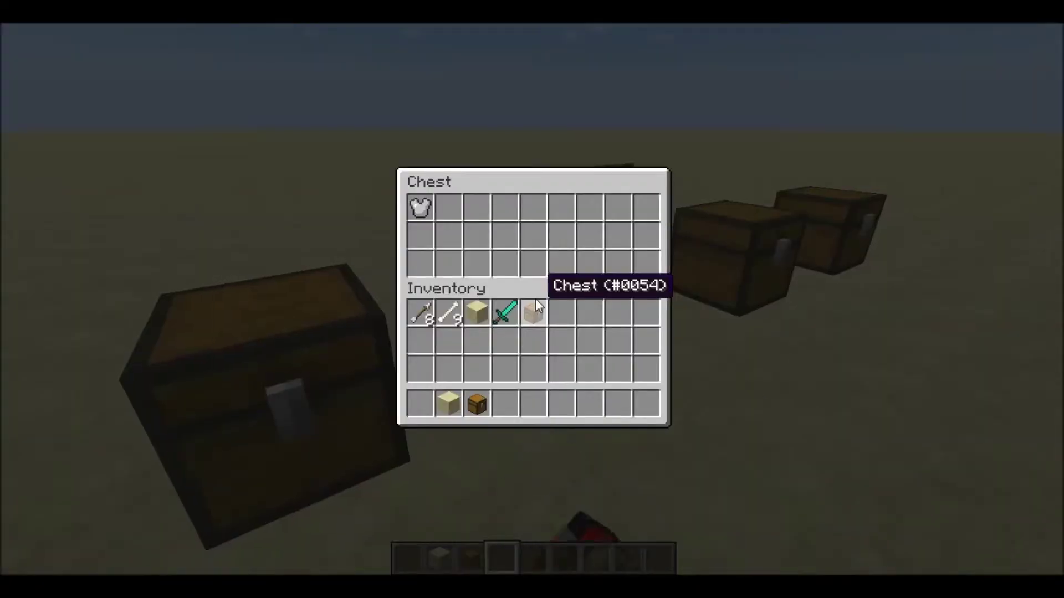
{"action": "key", "text": "Escape"}
{"action": "right_click", "coordinate": [532, 299]}
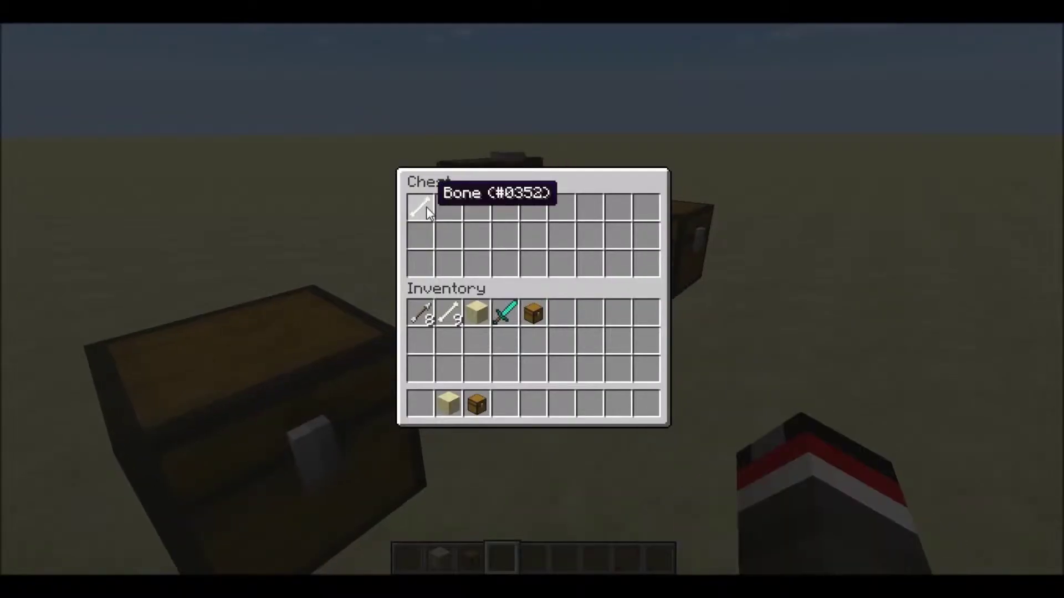
{"action": "key", "text": "Escape"}
{"action": "right_click", "coordinate": [532, 299]}
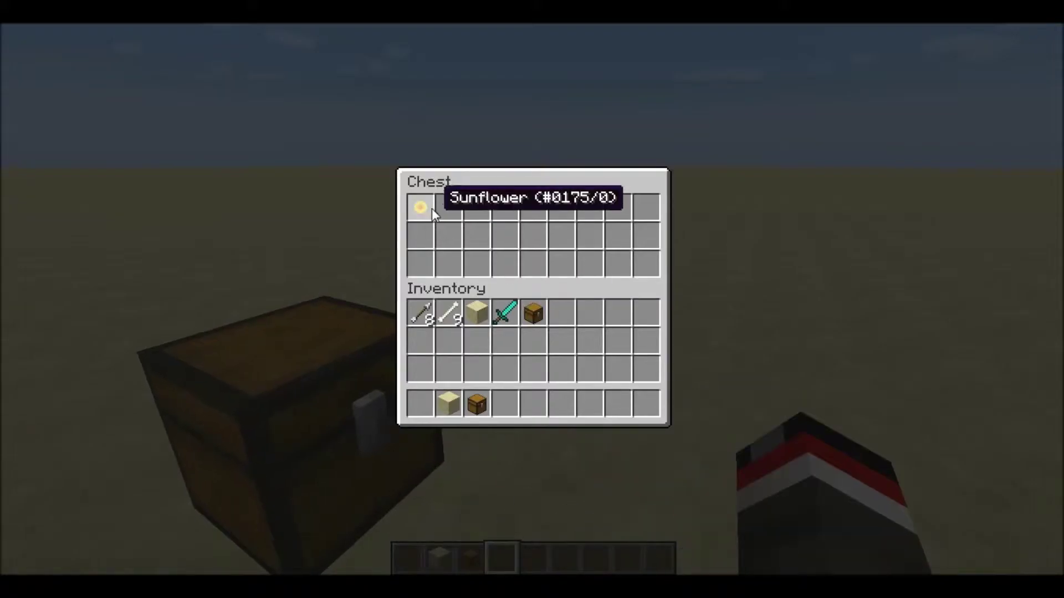
{"action": "key", "text": "Escape"}
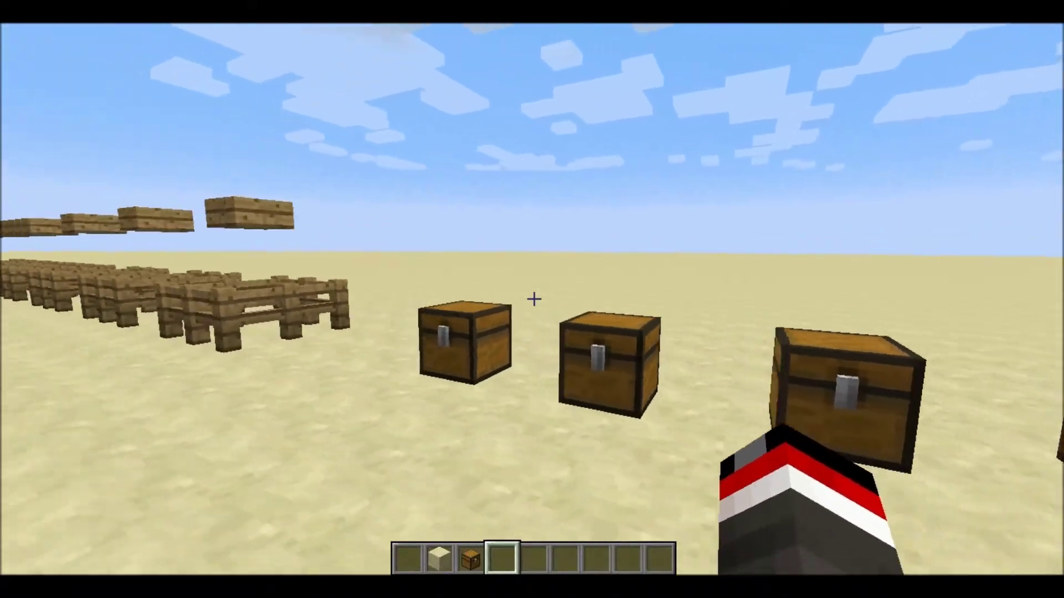
{"action": "key", "text": "s"}
{"action": "key", "text": "a"}
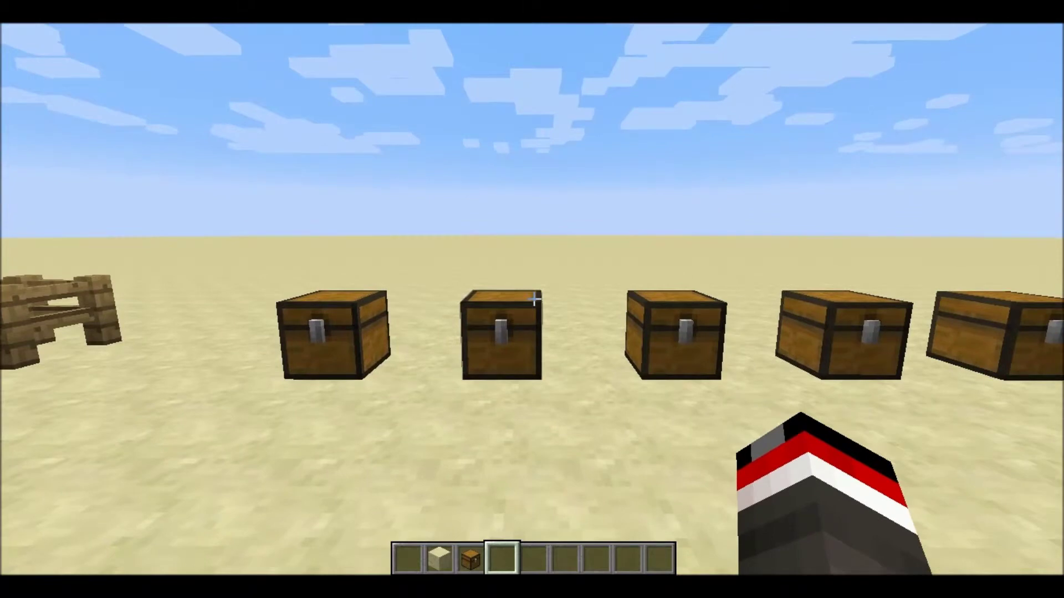
{"action": "key", "text": "s"}
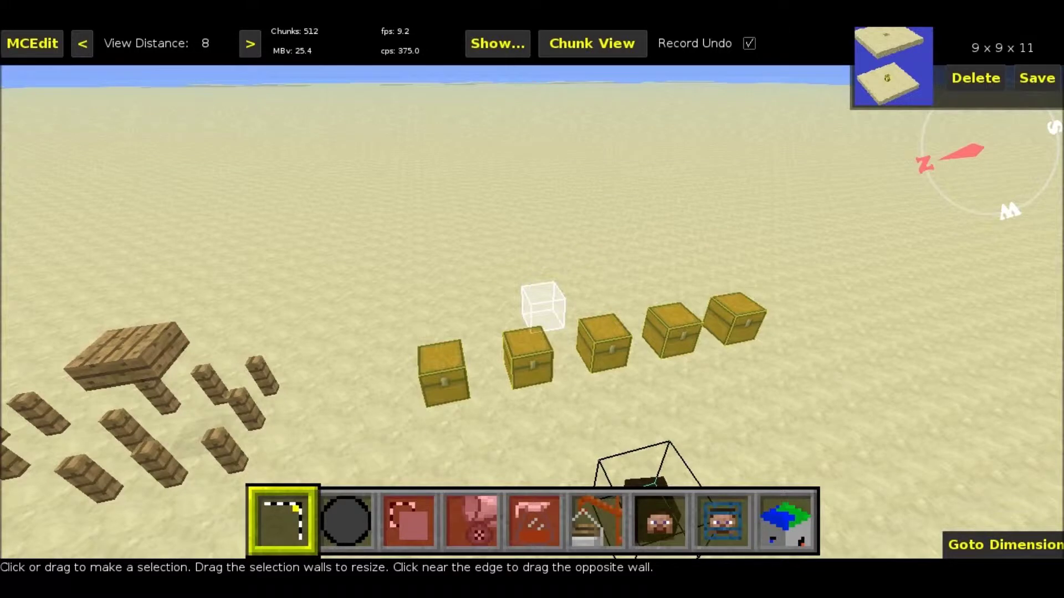
Step: Switch to MCEdit, select the first chest in the row, nearest the fences, and load the Modify Item Strings filter
{"action": "key", "text": "d"}
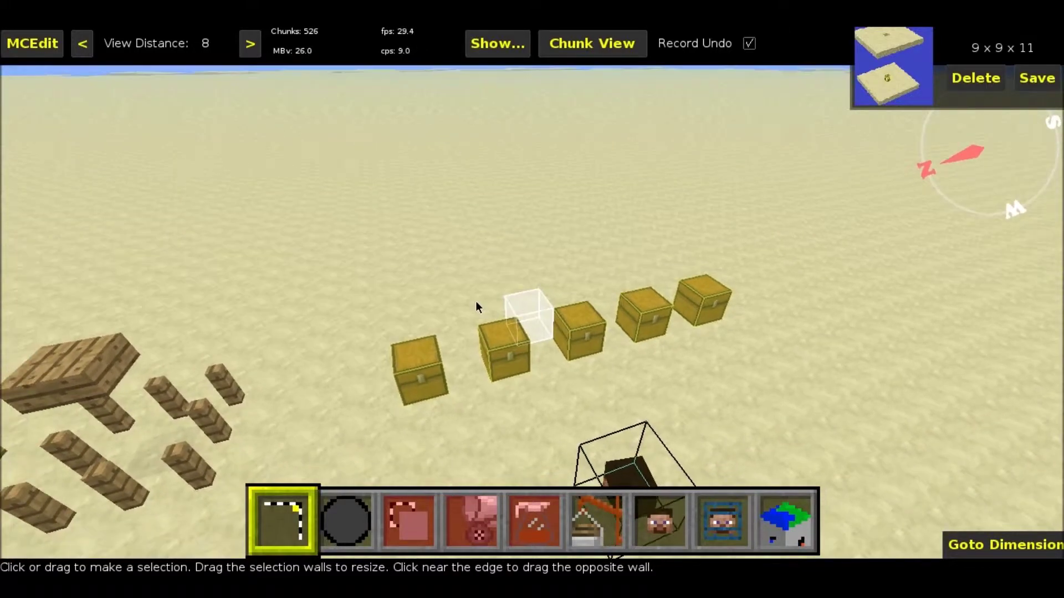
{"action": "left_click", "coordinate": [430, 341]}
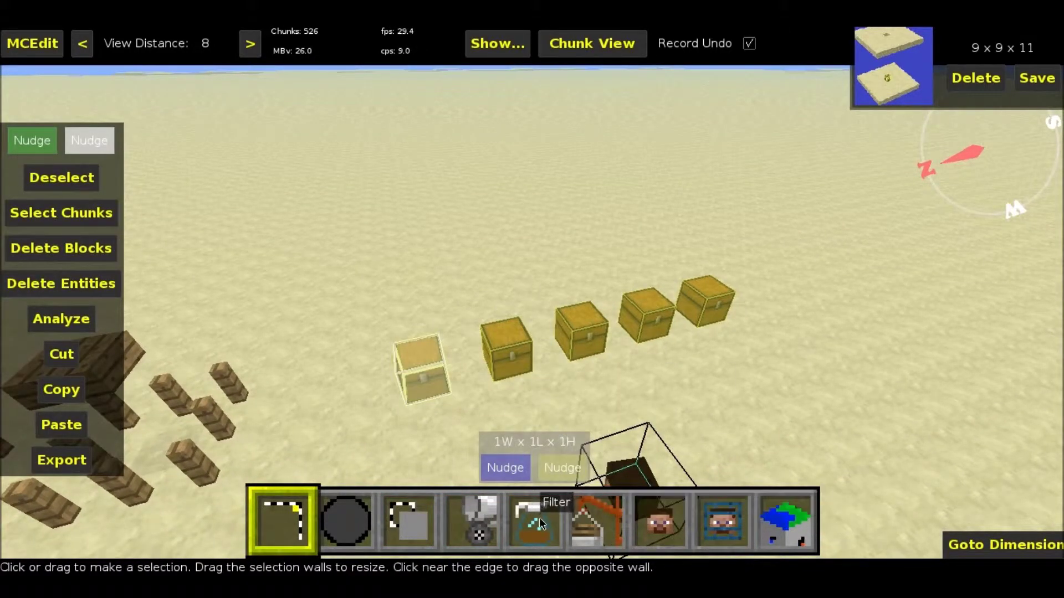
{"action": "left_click", "coordinate": [540, 523]}
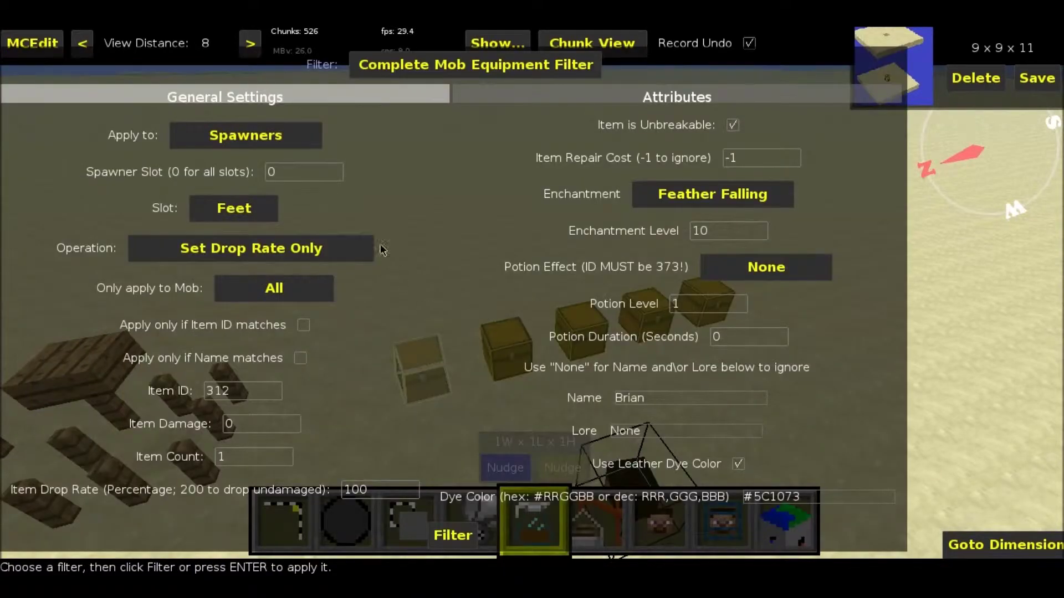
{"action": "left_click", "coordinate": [381, 70]}
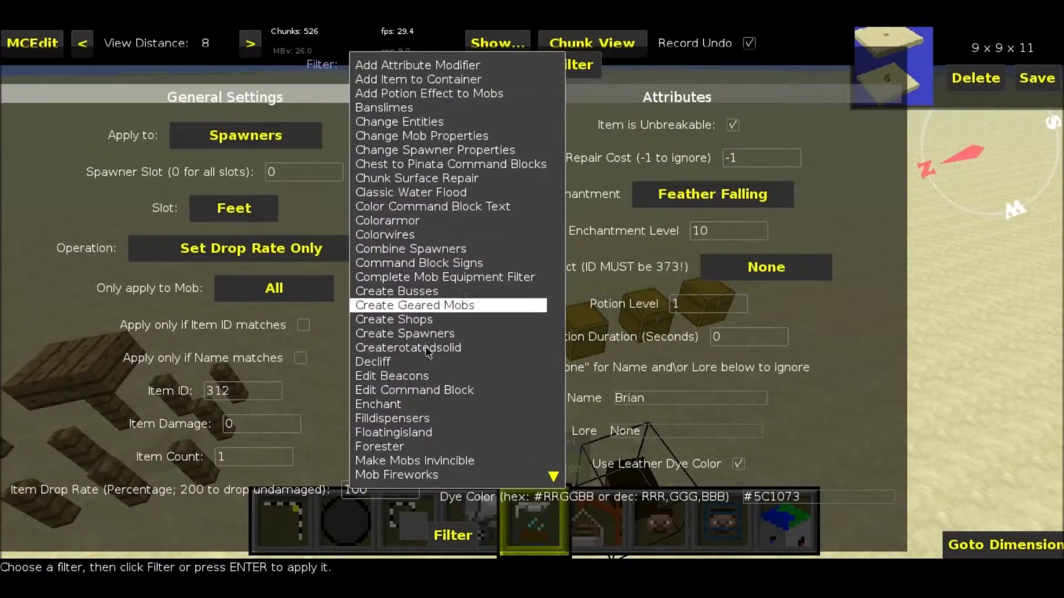
{"action": "scroll", "coordinate": [435, 424], "scroll_direction": "down", "scroll_amount": 5}
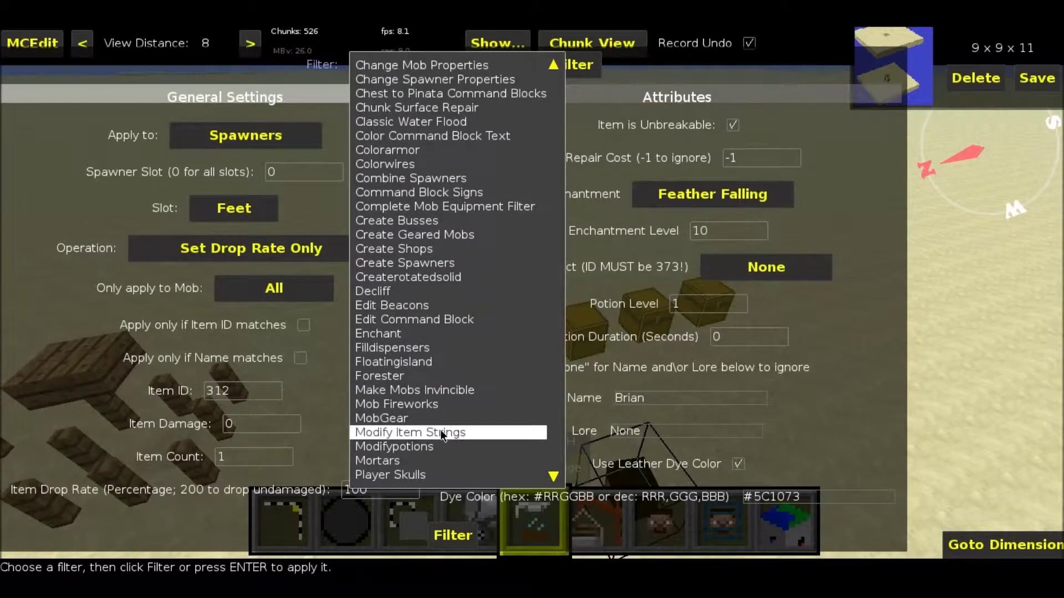
{"action": "left_click", "coordinate": [442, 433]}
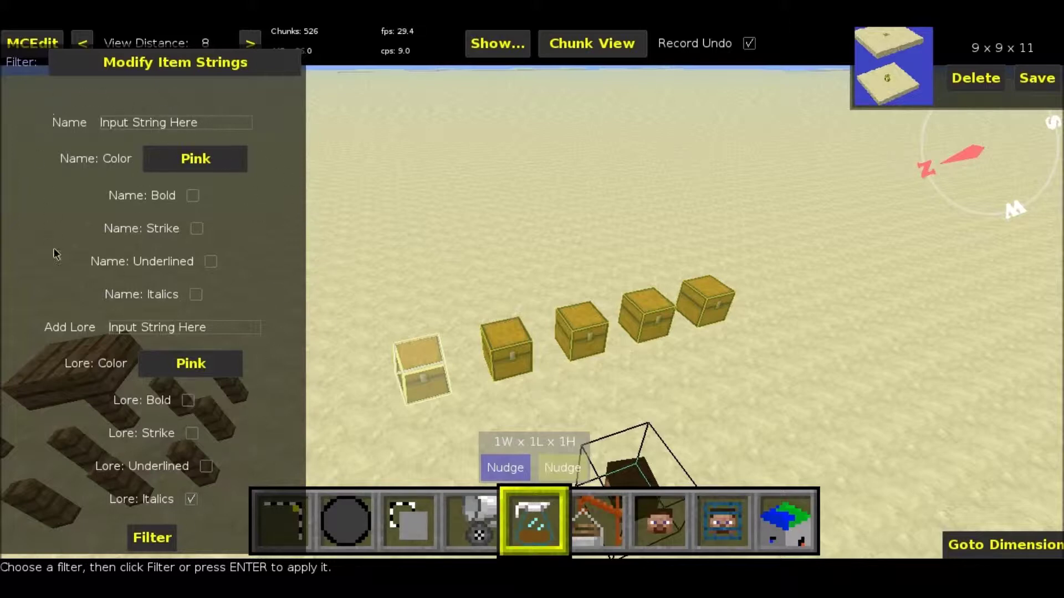
Step: Replace the placeholder item name with "Sharoened Dagger"
{"action": "key", "text": "BackSpace"}
{"action": "key", "text": "BackSpace"}
{"action": "key", "text": "BackSpace"}
{"action": "key", "text": "BackSpace"}
{"action": "key", "text": "BackSpace"}
{"action": "key", "text": "BackSpace"}
{"action": "key", "text": "BackSpace"}
{"action": "key", "text": "BackSpace"}
{"action": "key", "text": "BackSpace"}
{"action": "key", "text": "BackSpace"}
{"action": "key", "text": "BackSpace"}
{"action": "key", "text": "BackSpace"}
{"action": "key", "text": "BackSpace"}
{"action": "key", "text": "BackSpace"}
{"action": "key", "text": "BackSpace"}
{"action": "key", "text": "BackSpace"}
{"action": "key", "text": "BackSpace"}
{"action": "type", "text": "Sh"}
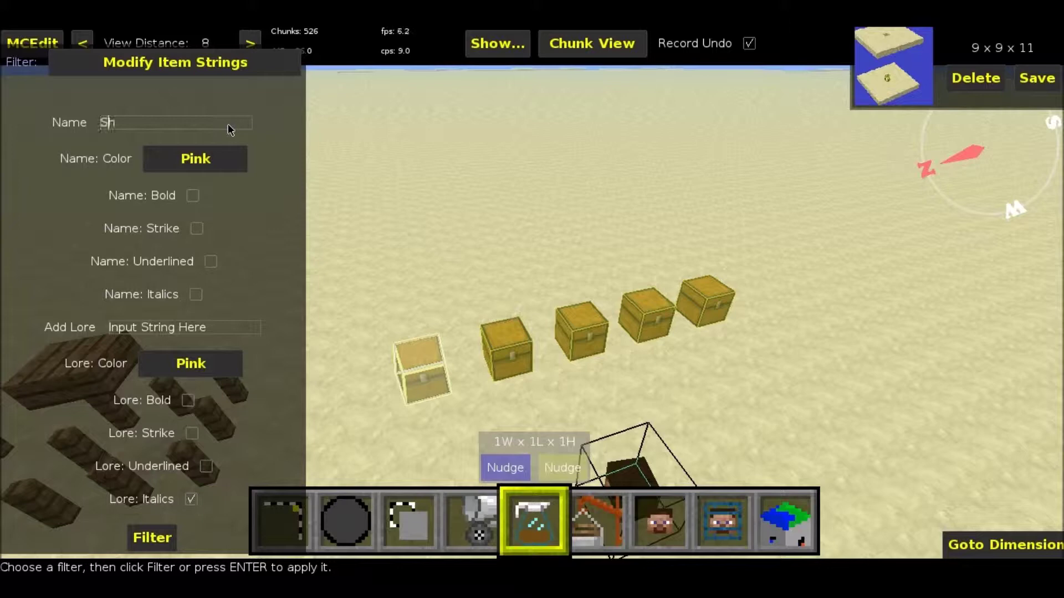
{"action": "type", "text": "aroened Dagger"}
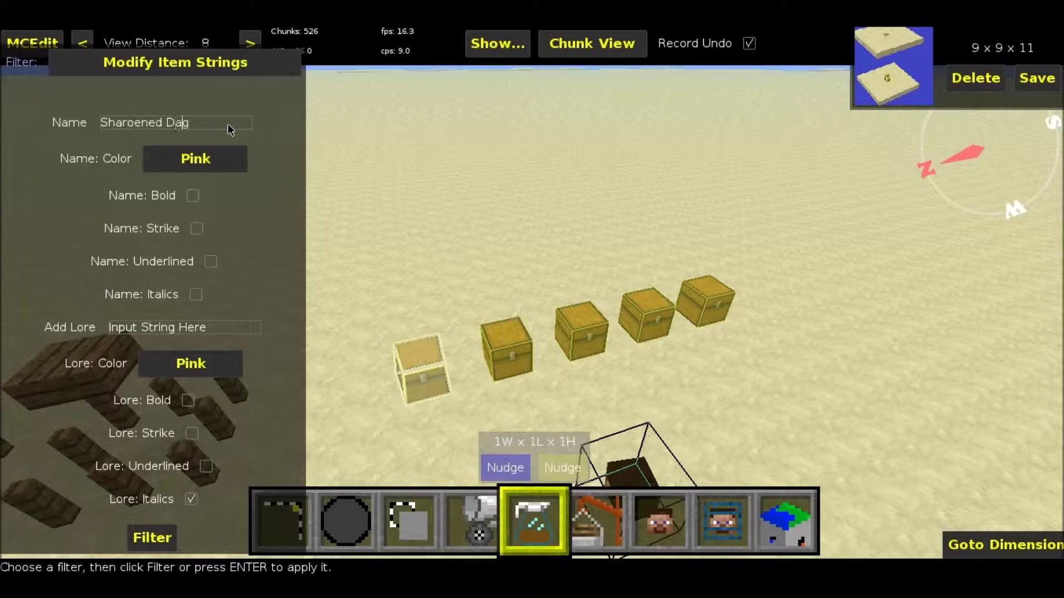
Step: Set the name color to Gray and make the name bold
{"action": "left_click", "coordinate": [226, 164]}
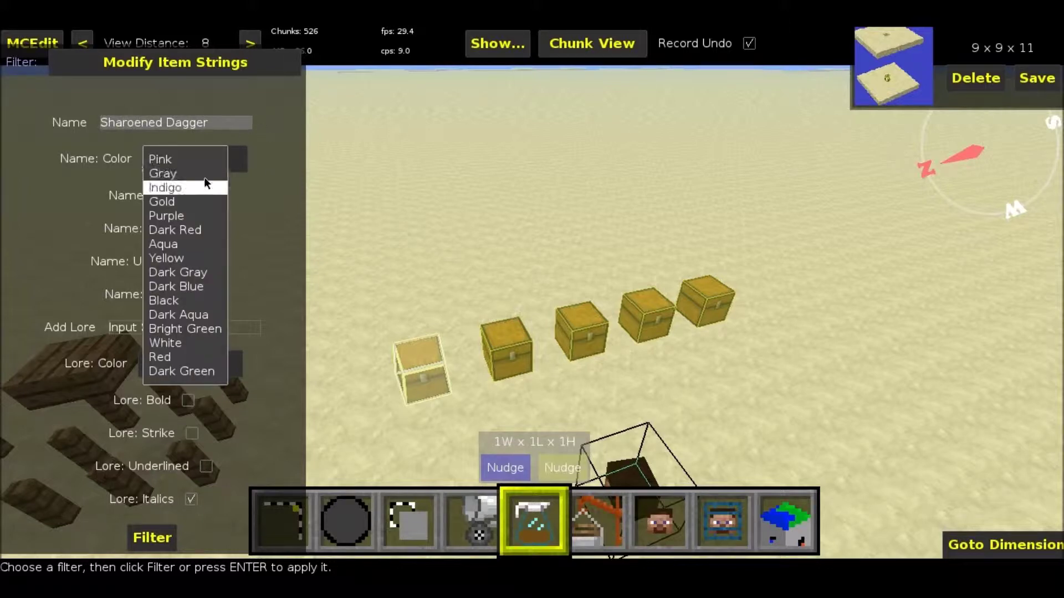
{"action": "left_click", "coordinate": [204, 175]}
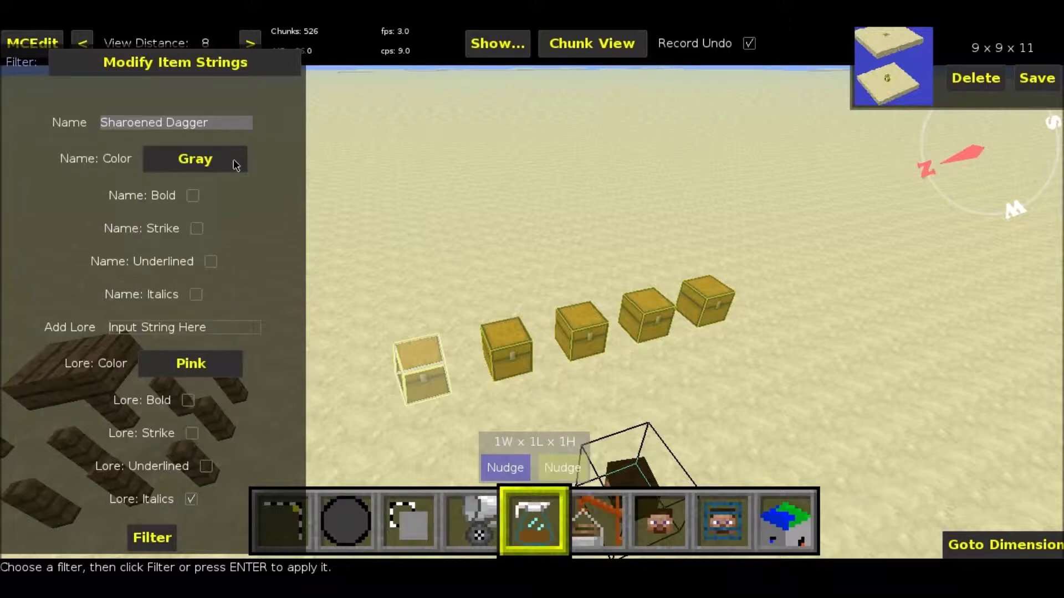
{"action": "left_click", "coordinate": [193, 197]}
Step: Replace the placeholder lore text with "It's pointy an can cause a lot of damage!"
{"action": "left_click", "coordinate": [218, 328]}
{"action": "key", "text": "BackSpace"}
{"action": "key", "text": "BackSpace"}
{"action": "key", "text": "BackSpace"}
{"action": "key", "text": "BackSpace"}
{"action": "key", "text": "BackSpace"}
{"action": "key", "text": "BackSpace"}
{"action": "key", "text": "BackSpace"}
{"action": "key", "text": "BackSpace"}
{"action": "key", "text": "BackSpace"}
{"action": "key", "text": "BackSpace"}
{"action": "key", "text": "BackSpace"}
{"action": "key", "text": "BackSpace"}
{"action": "key", "text": "BackSpace"}
{"action": "key", "text": "BackSpace"}
{"action": "key", "text": "BackSpace"}
{"action": "key", "text": "BackSpace"}
{"action": "type", "text": "It's pointly"}
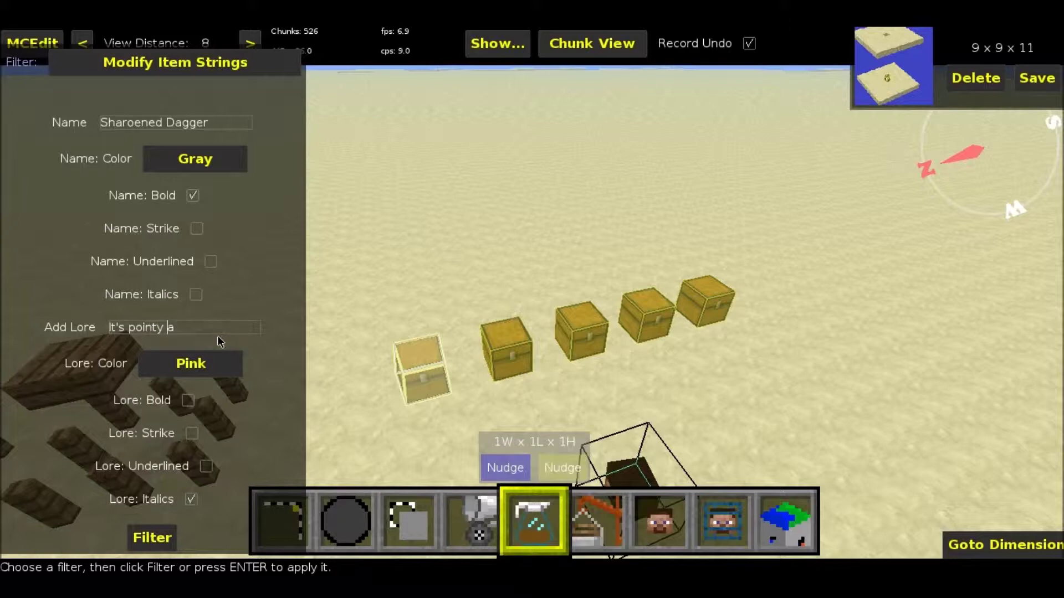
{"action": "type", "text": " an can cause"}
{"action": "type", "text": " a lot o"}
{"action": "type", "text": "f damage!"}
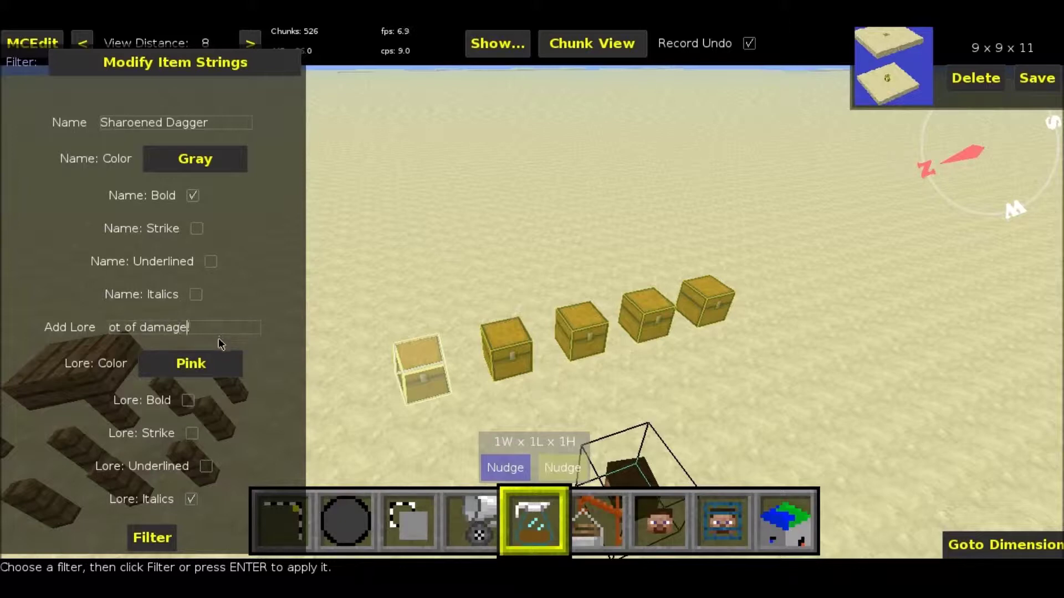
Step: Set the lore color to Purple and apply the filter to the first chest
{"action": "left_click", "coordinate": [222, 359]}
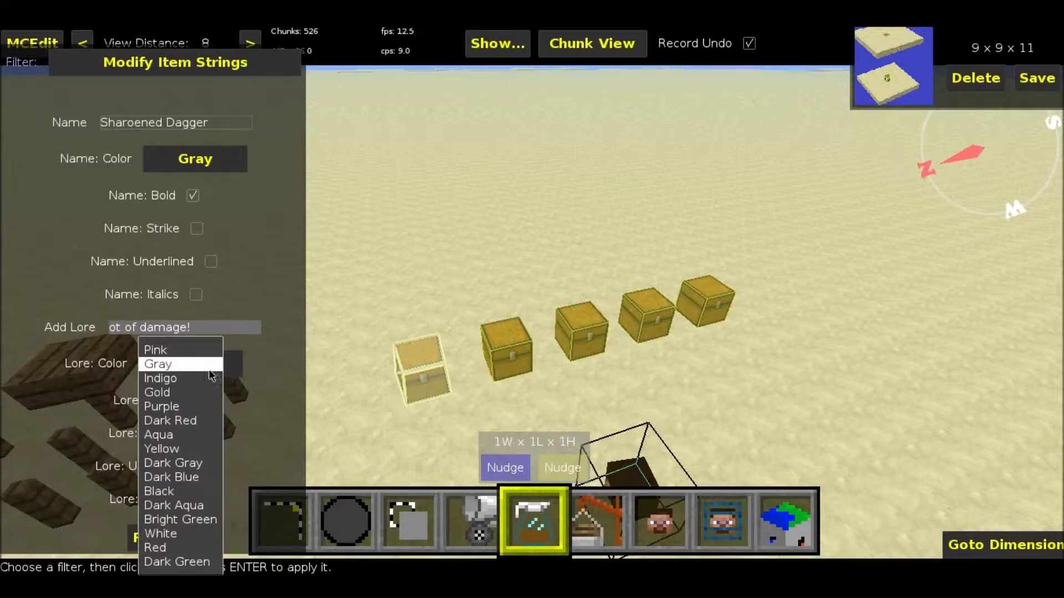
{"action": "left_click", "coordinate": [191, 404]}
{"action": "left_click", "coordinate": [189, 500]}
{"action": "left_click", "coordinate": [164, 541]}
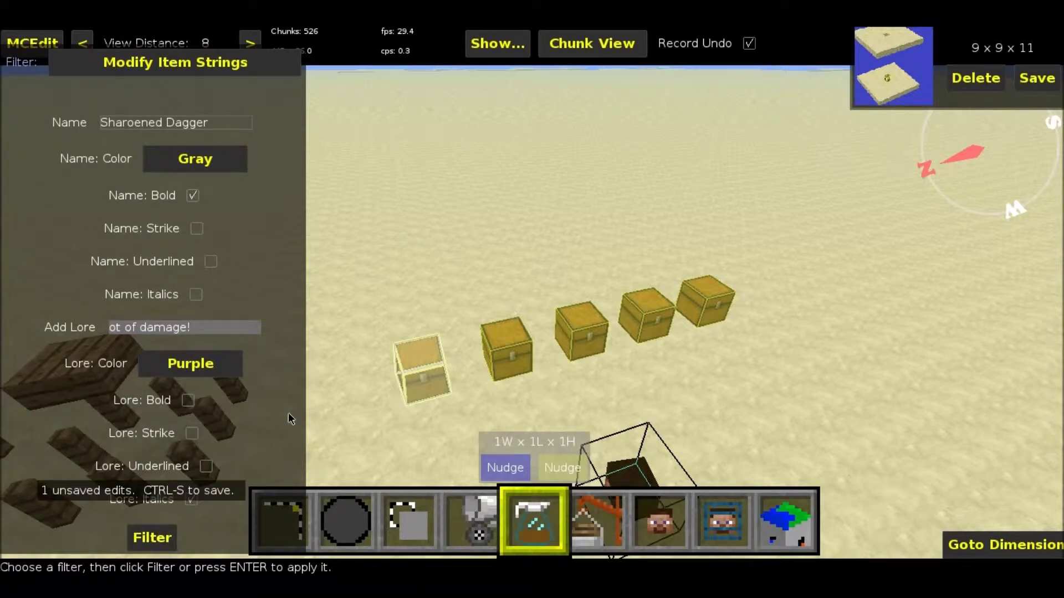
Step: Select only the second chest in the row, holding the diamond sword, and reopen the Modify Item Strings filter
{"action": "left_click", "coordinate": [311, 511]}
{"action": "left_click", "coordinate": [283, 518]}
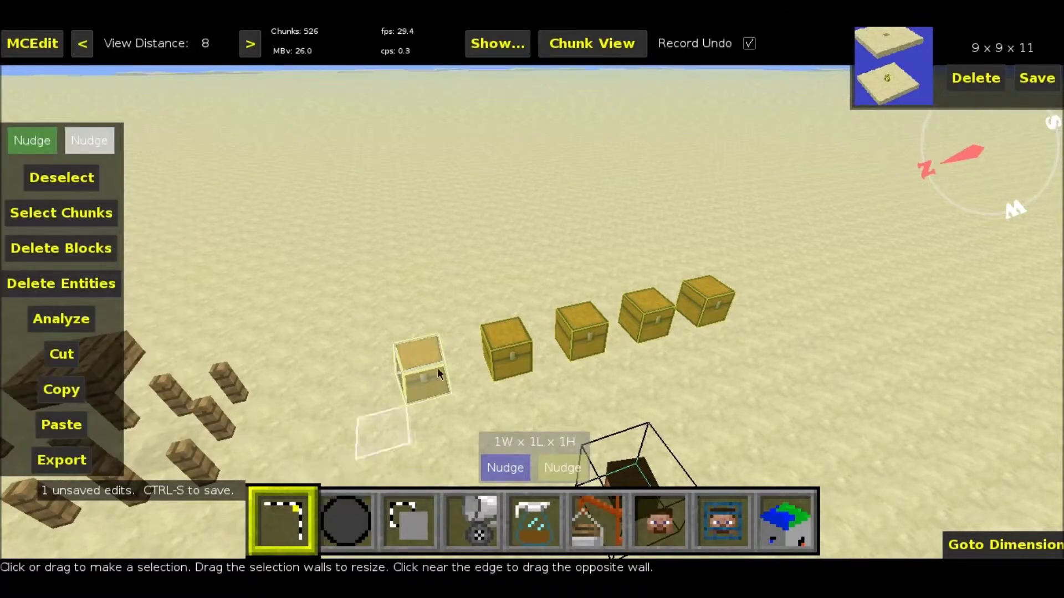
{"action": "left_click", "coordinate": [498, 357]}
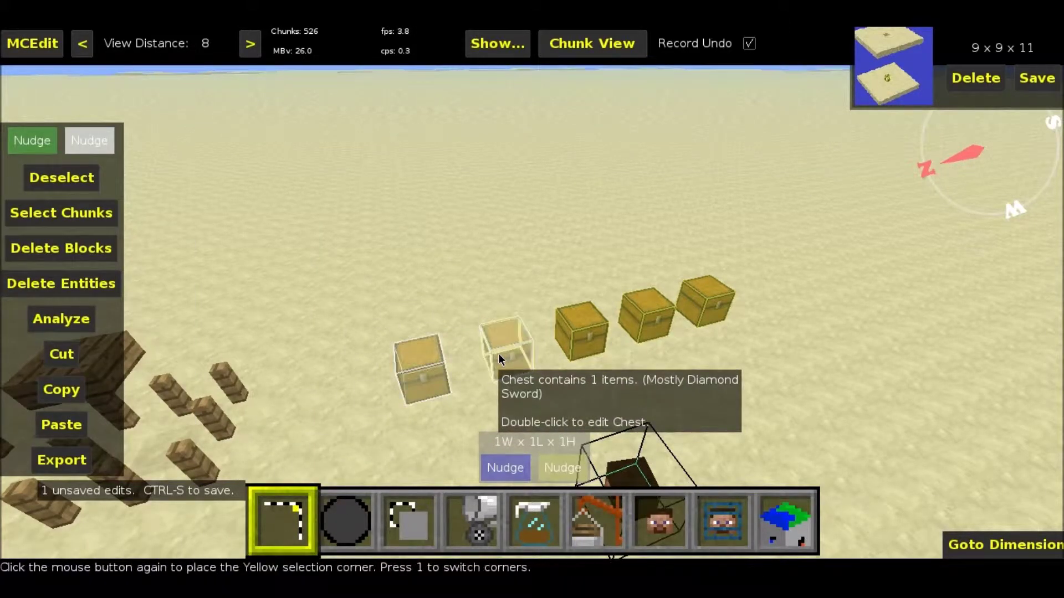
{"action": "left_click", "coordinate": [499, 357]}
{"action": "left_click", "coordinate": [549, 522]}
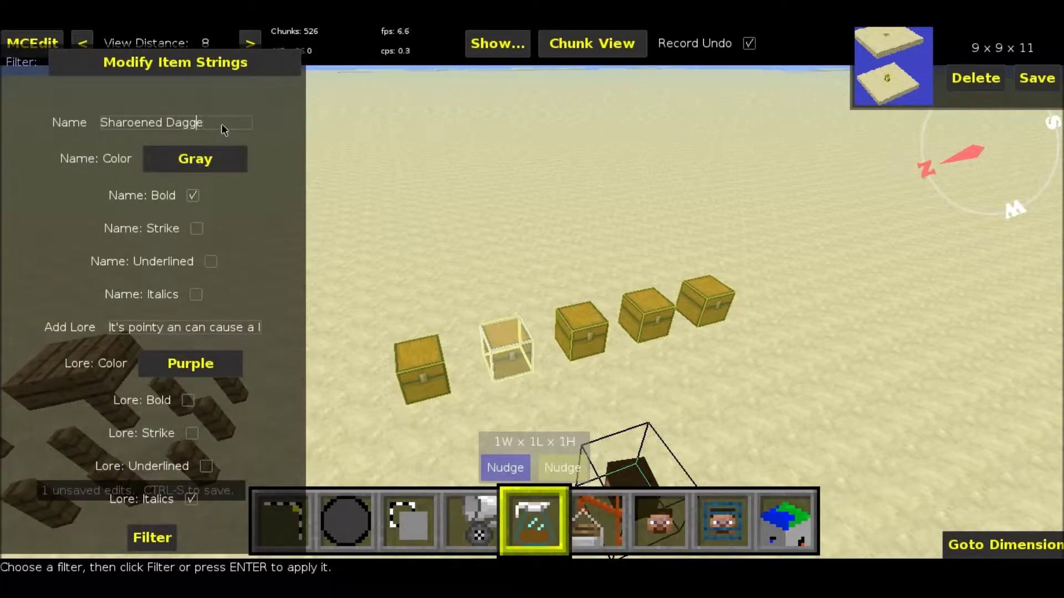
Step: Change the item name to "Blade of Uber" and set the name color to Gold
{"action": "key", "text": "BackSpace"}
{"action": "key", "text": "BackSpace"}
{"action": "key", "text": "BackSpace"}
{"action": "key", "text": "BackSpace"}
{"action": "key", "text": "BackSpace"}
{"action": "key", "text": "BackSpace"}
{"action": "key", "text": "BackSpace"}
{"action": "key", "text": "BackSpace"}
{"action": "key", "text": "BackSpace"}
{"action": "key", "text": "BackSpace"}
{"action": "key", "text": "BackSpace"}
{"action": "key", "text": "BackSpace"}
{"action": "key", "text": "BackSpace"}
{"action": "key", "text": "BackSpace"}
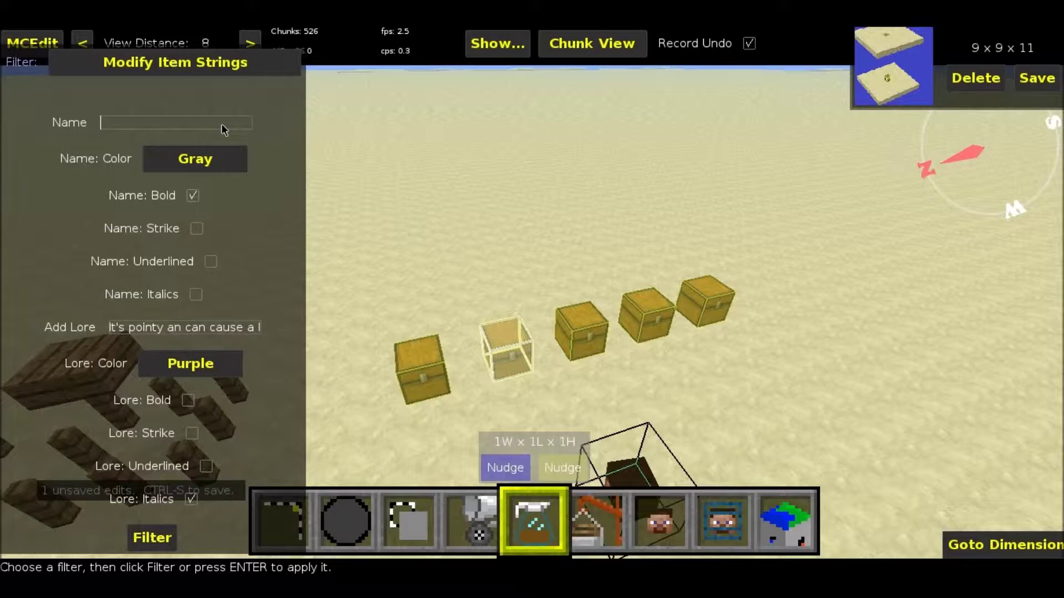
{"action": "type", "text": "Blade of Uber"}
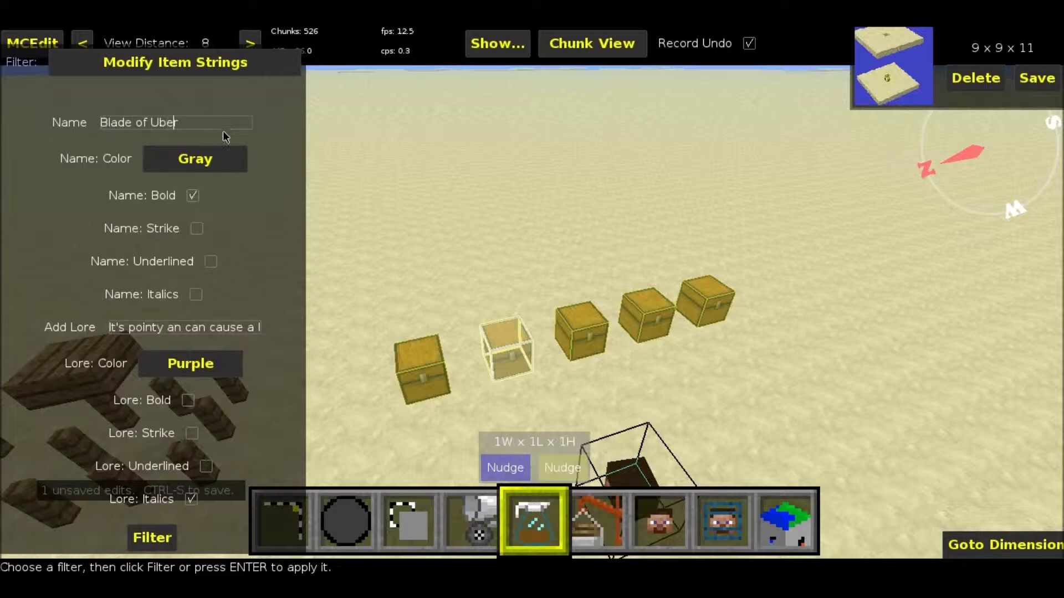
{"action": "left_click", "coordinate": [223, 160]}
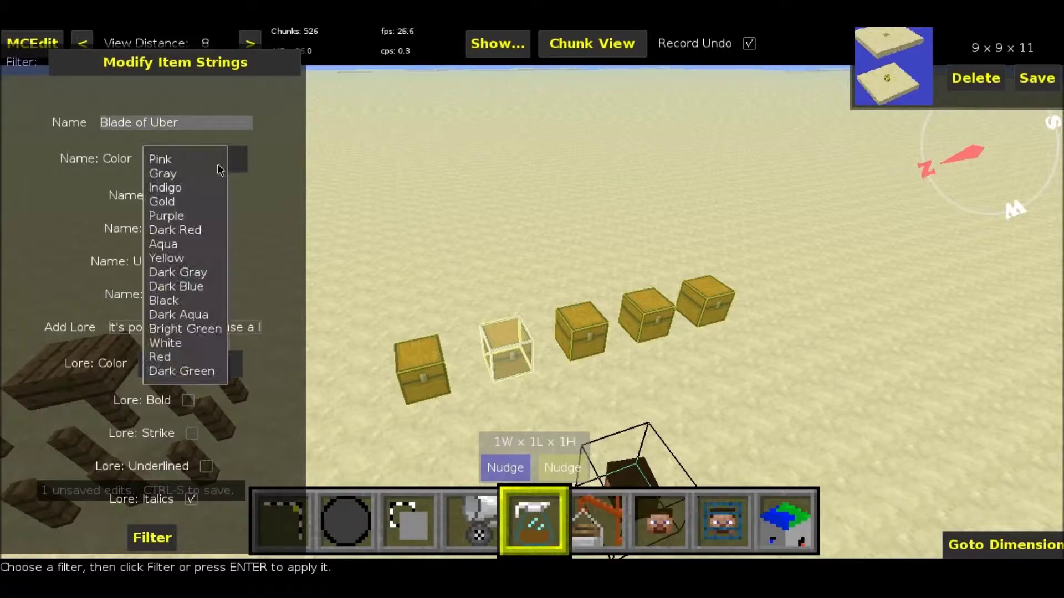
{"action": "left_click", "coordinate": [193, 201]}
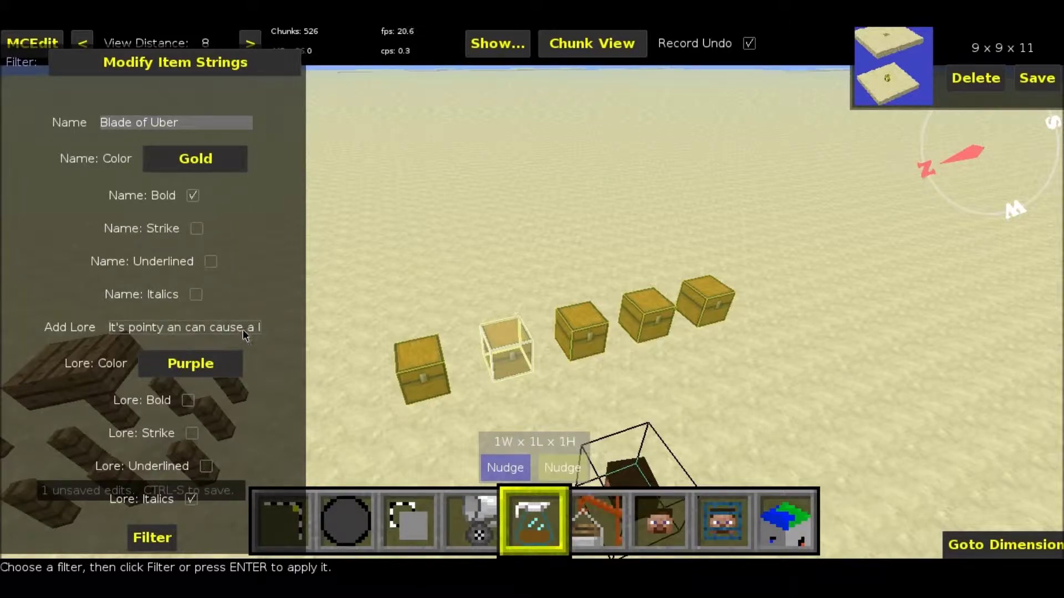
Step: Replace the lore text with "Mobs beware!" and apply the filter to the second chest
{"action": "type", "text": "ot of da"}
{"action": "key", "text": "BackSpace"}
{"action": "key", "text": "BackSpace"}
{"action": "key", "text": "BackSpace"}
{"action": "key", "text": "BackSpace"}
{"action": "key", "text": "BackSpace"}
{"action": "key", "text": "BackSpace"}
{"action": "key", "text": "BackSpace"}
{"action": "key", "text": "BackSpace"}
{"action": "key", "text": "BackSpace"}
{"action": "key", "text": "BackSpace"}
{"action": "key", "text": "BackSpace"}
{"action": "key", "text": "BackSpace"}
{"action": "key", "text": "BackSpace"}
{"action": "key", "text": "BackSpace"}
{"action": "key", "text": "BackSpace"}
{"action": "key", "text": "BackSpace"}
{"action": "key", "text": "BackSpace"}
{"action": "key", "text": "BackSpace"}
{"action": "key", "text": "BackSpace"}
{"action": "key", "text": "BackSpace"}
{"action": "key", "text": "BackSpace"}
{"action": "key", "text": "BackSpace"}
{"action": "key", "text": "BackSpace"}
{"action": "key", "text": "BackSpace"}
{"action": "key", "text": "BackSpace"}
{"action": "key", "text": "BackSpace"}
{"action": "key", "text": "BackSpace"}
{"action": "key", "text": "BackSpace"}
{"action": "key", "text": "BackSpace"}
{"action": "key", "text": "BackSpace"}
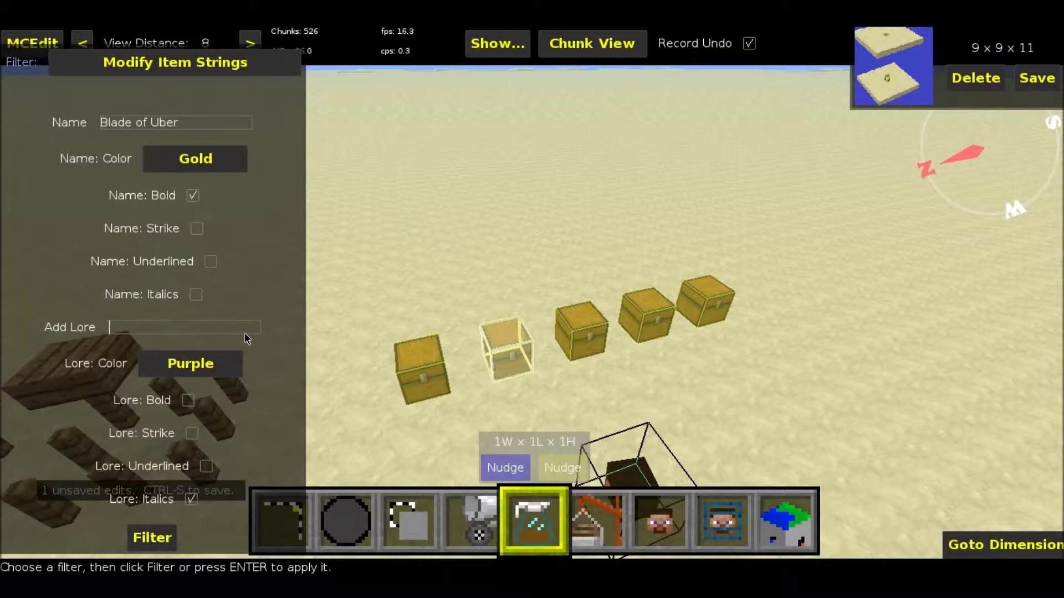
{"action": "type", "text": "Mobs beware!"}
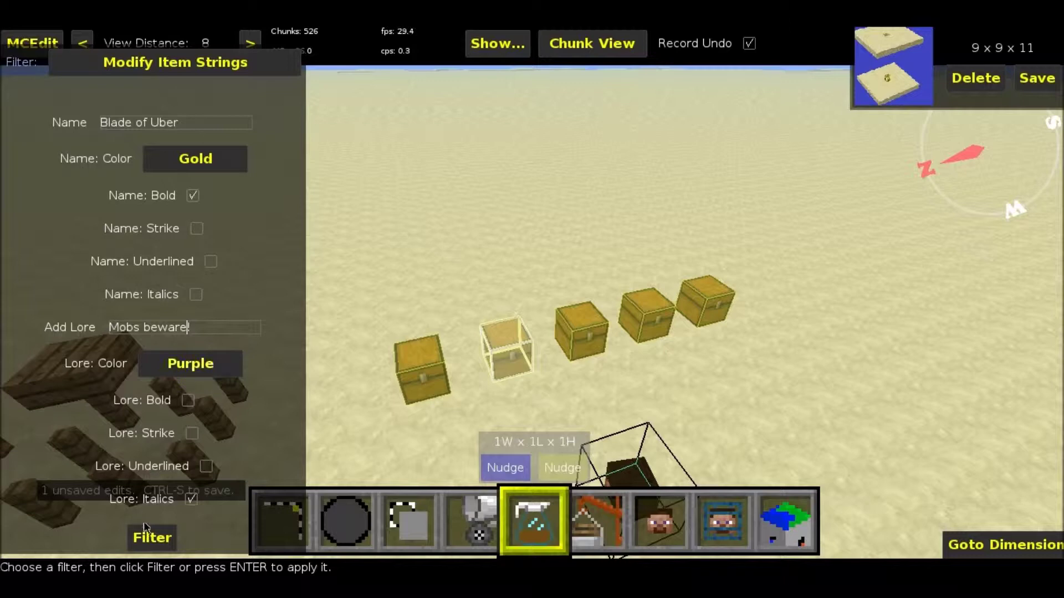
{"action": "key", "text": "Return"}
Step: Select only the fourth chest in the row, holding the bone, and reopen the Modify Item Strings filter
{"action": "left_click", "coordinate": [310, 507]}
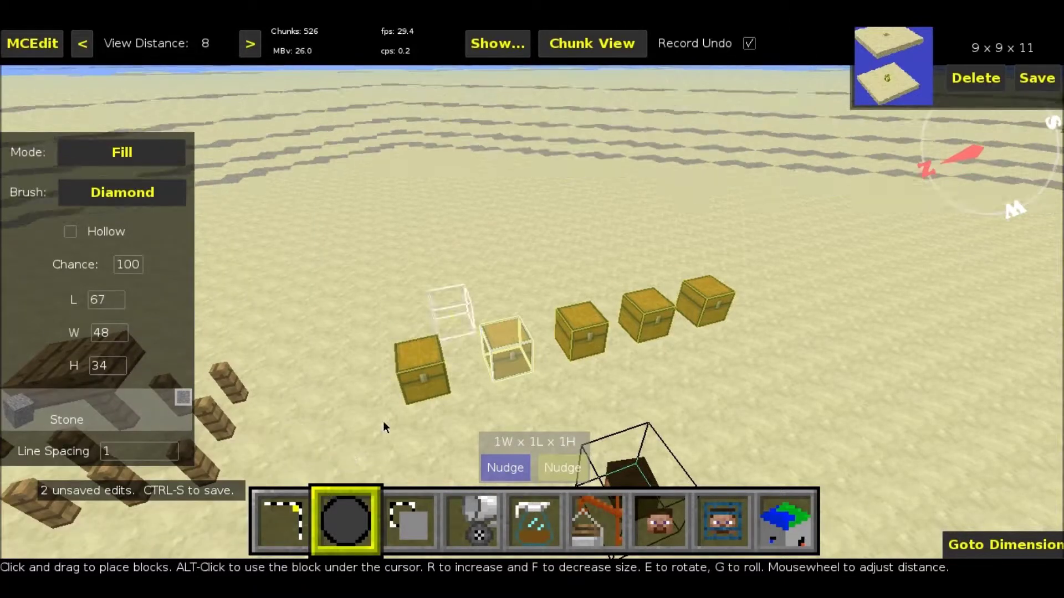
{"action": "left_click", "coordinate": [297, 518]}
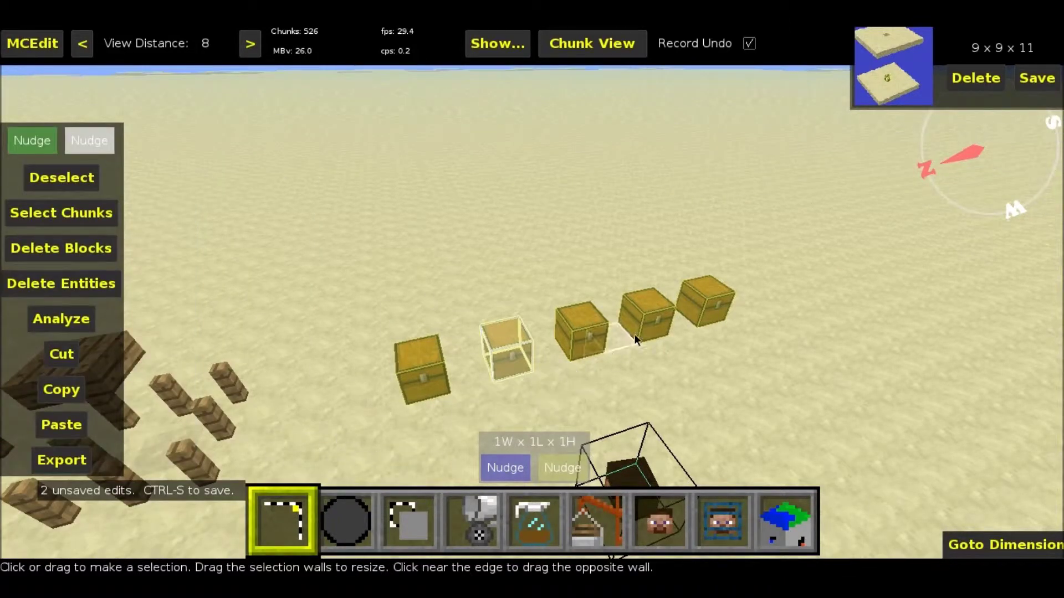
{"action": "left_click", "coordinate": [586, 335]}
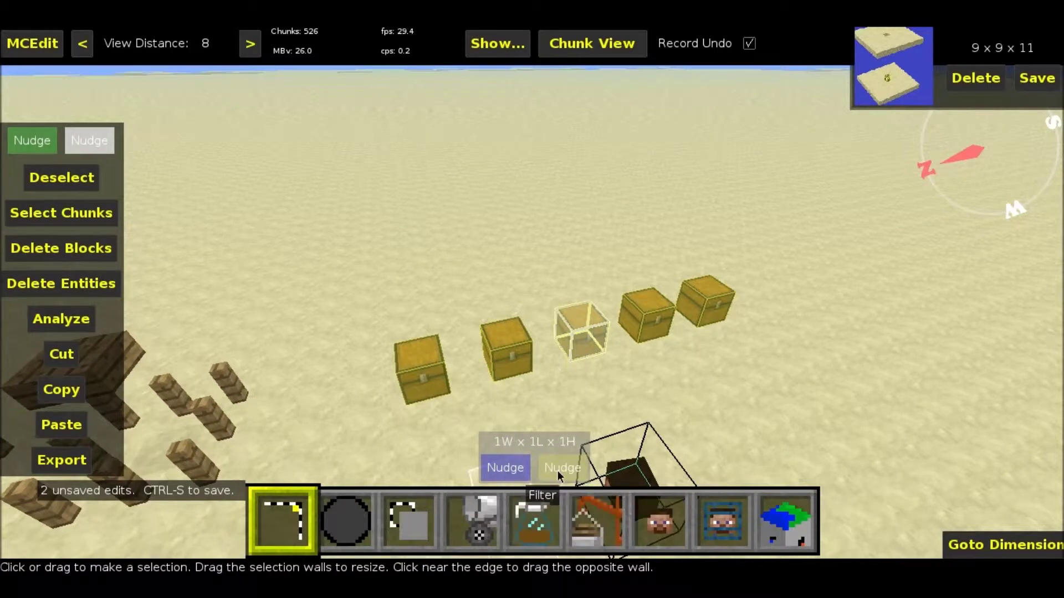
{"action": "left_click", "coordinate": [643, 314]}
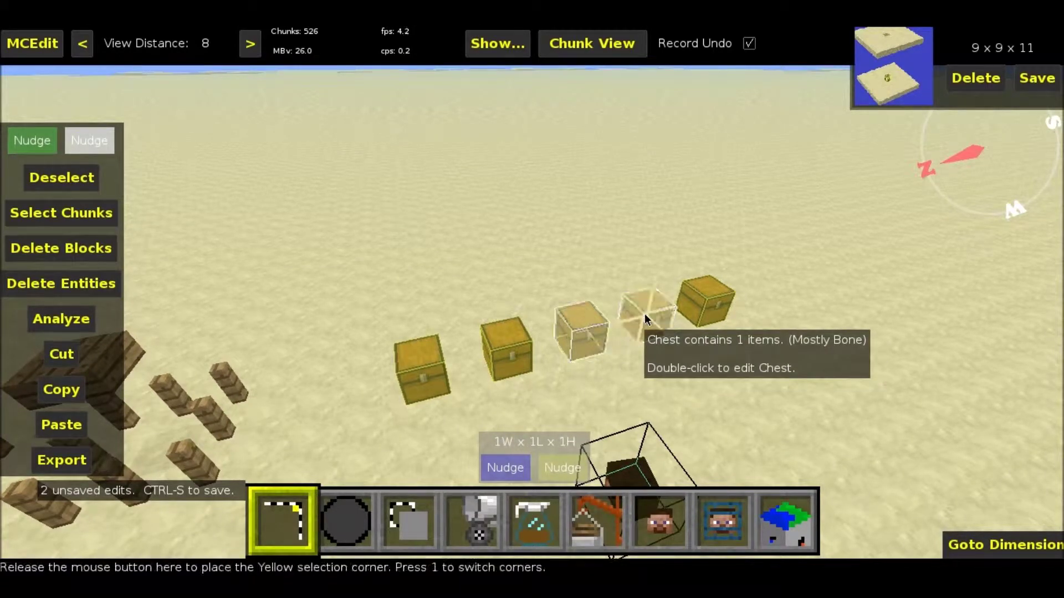
{"action": "left_click", "coordinate": [516, 519]}
Step: Change the item name to "Bone Club" for the bone in the fourth chest
{"action": "key", "text": "BackSpace"}
{"action": "key", "text": "BackSpace"}
{"action": "key", "text": "BackSpace"}
{"action": "key", "text": "BackSpace"}
{"action": "key", "text": "BackSpace"}
{"action": "key", "text": "BackSpace"}
{"action": "key", "text": "BackSpace"}
{"action": "key", "text": "BackSpace"}
{"action": "key", "text": "BackSpace"}
{"action": "key", "text": "BackSpace"}
{"action": "key", "text": "BackSpace"}
{"action": "type", "text": "one Club"}
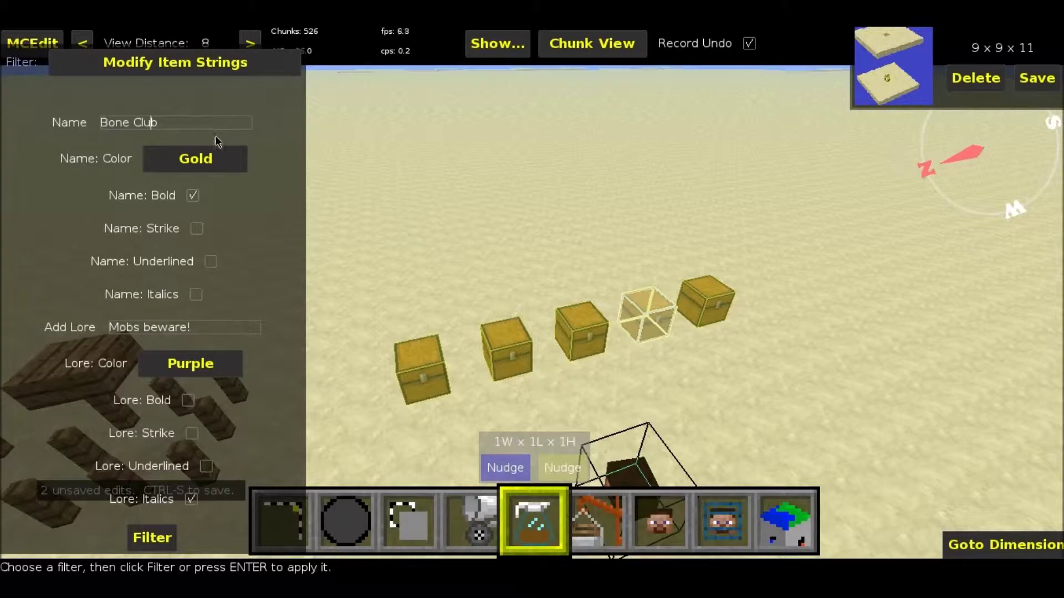
Step: Set the bone's name color to Dark Red without bold and replace the lore text with "A crude weapon."
{"action": "left_click", "coordinate": [210, 173]}
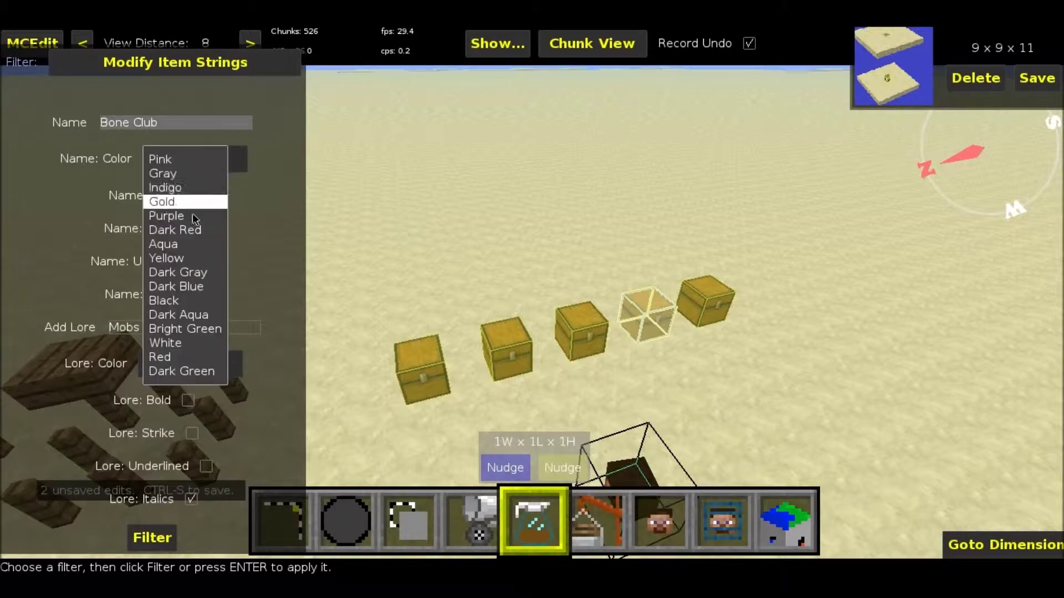
{"action": "left_click", "coordinate": [204, 230]}
{"action": "left_click", "coordinate": [199, 331]}
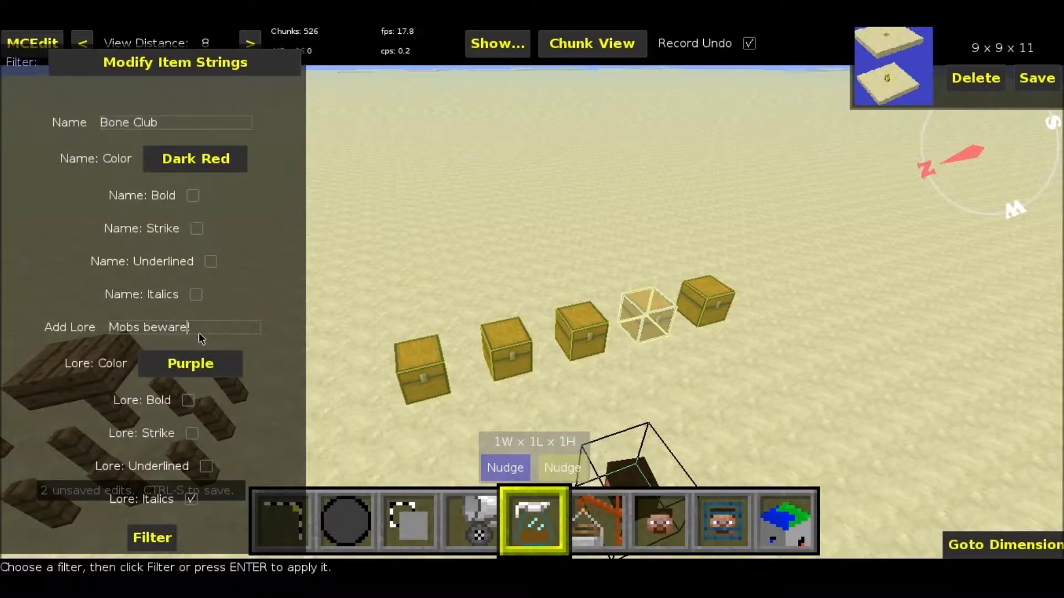
{"action": "key", "text": "BackSpace"}
{"action": "key", "text": "BackSpace"}
{"action": "key", "text": "BackSpace"}
{"action": "key", "text": "BackSpace"}
{"action": "key", "text": "BackSpace"}
{"action": "key", "text": "BackSpace"}
{"action": "key", "text": "BackSpace"}
{"action": "key", "text": "BackSpace"}
{"action": "key", "text": "BackSpace"}
{"action": "key", "text": "BackSpace"}
{"action": "key", "text": "BackSpace"}
{"action": "key", "text": "BackSpace"}
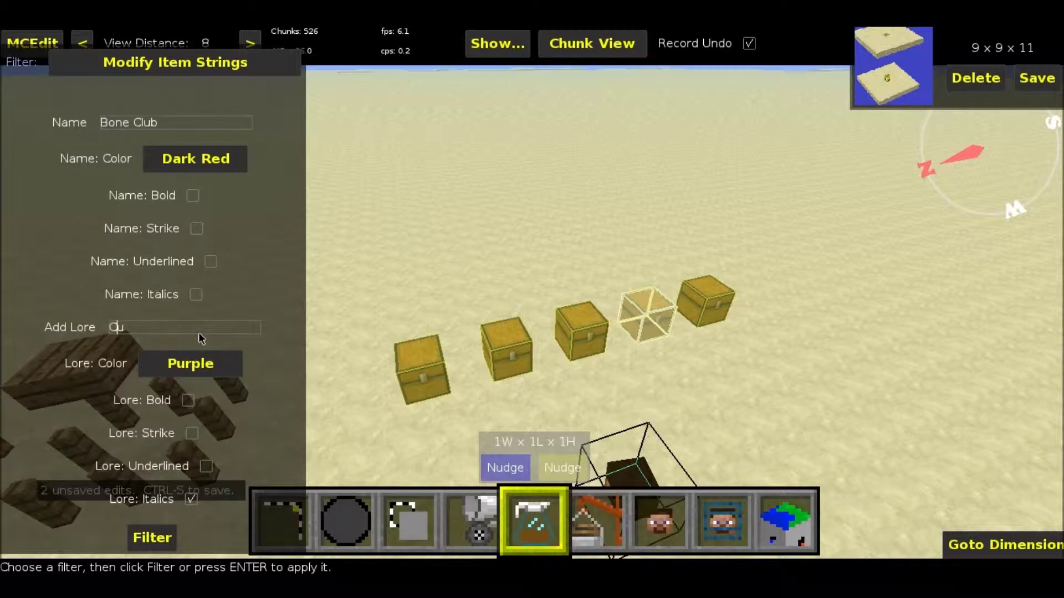
{"action": "type", "text": "A crude weapon."}
Step: Set the lore color to Gray and apply the filter to the fourth chest
{"action": "left_click", "coordinate": [207, 366]}
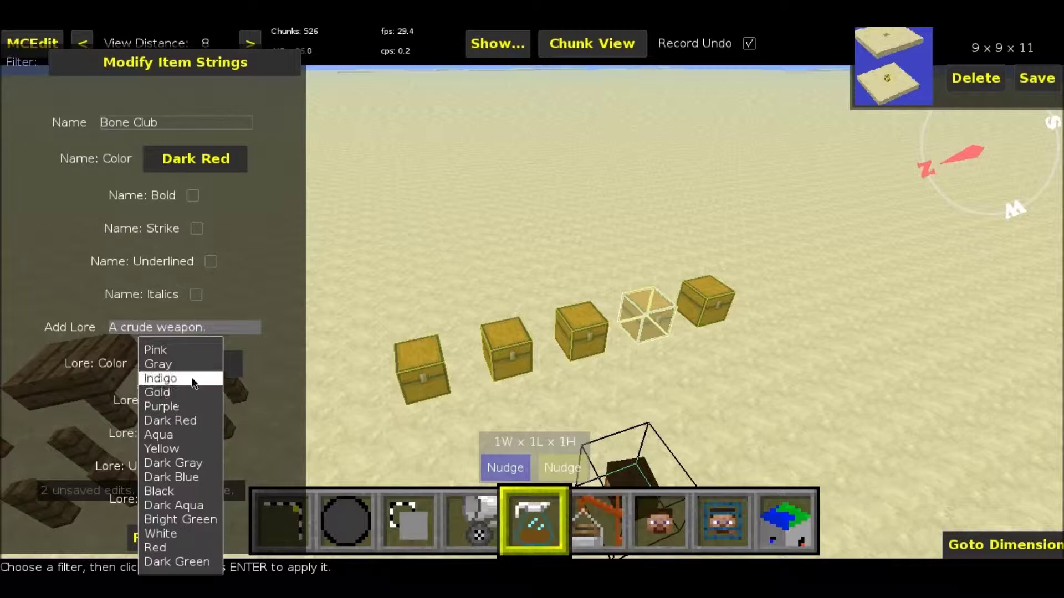
{"action": "left_click", "coordinate": [163, 364]}
{"action": "left_click", "coordinate": [164, 537]}
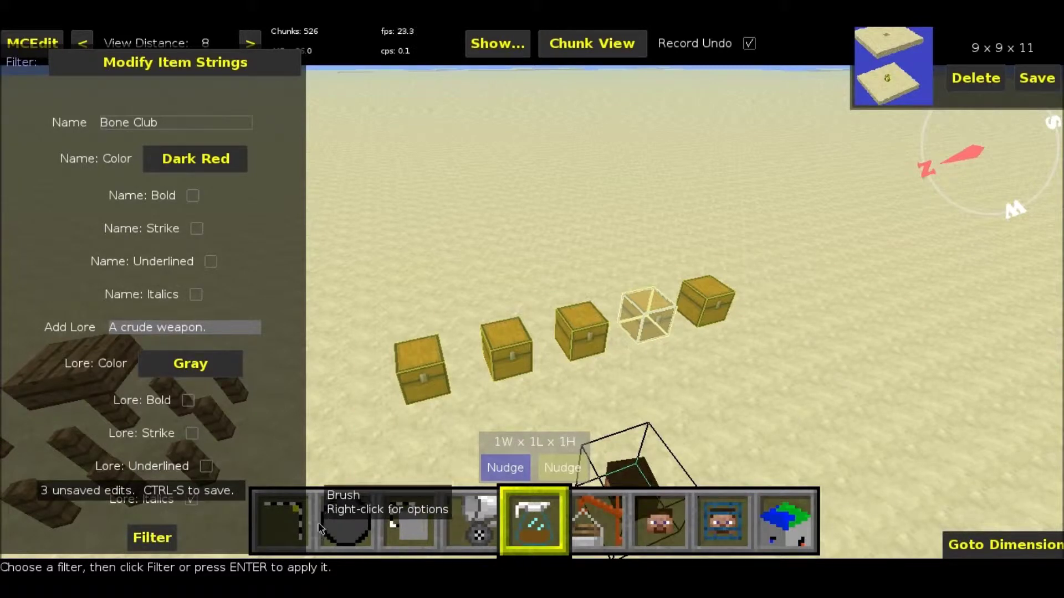
{"action": "left_click", "coordinate": [311, 521]}
{"action": "left_click", "coordinate": [309, 520]}
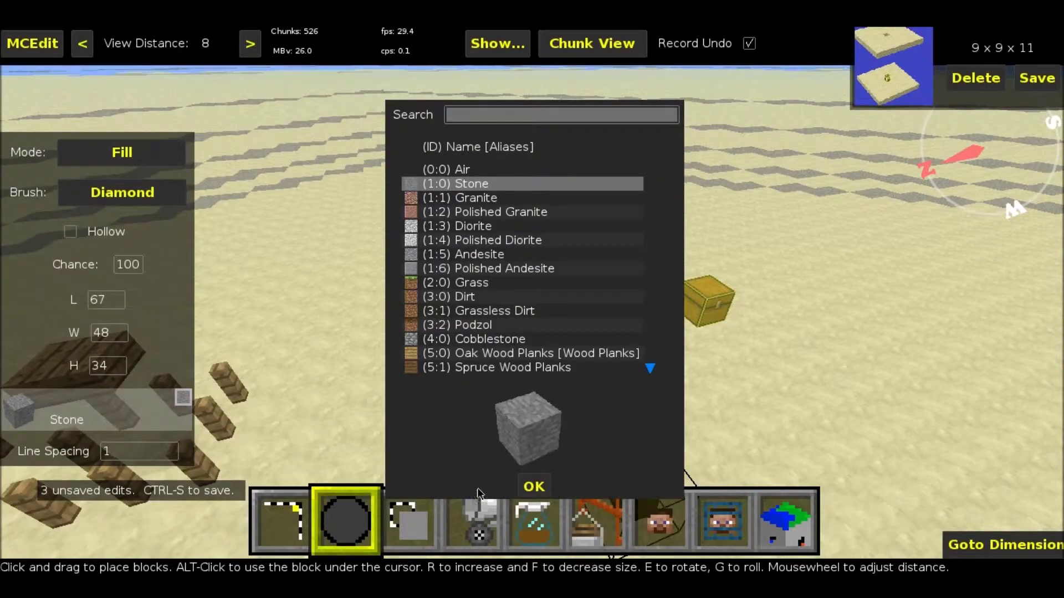
{"action": "left_click", "coordinate": [532, 484]}
{"action": "left_click", "coordinate": [312, 520]}
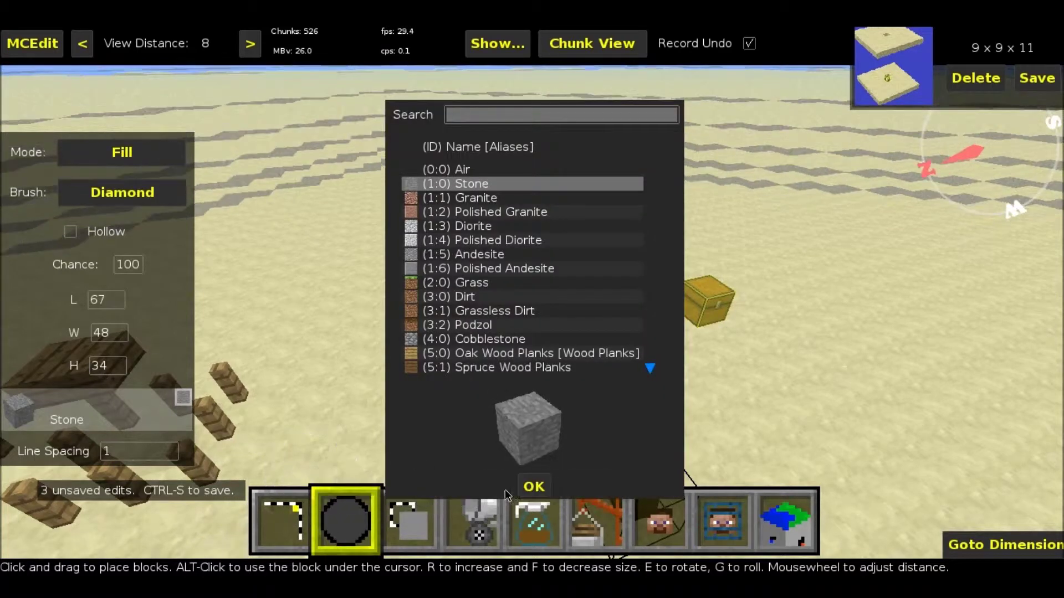
{"action": "left_click", "coordinate": [531, 488]}
Step: Select only the fifth chest in the row and reopen the Modify Item Strings filter
{"action": "key", "text": "1"}
{"action": "mouse_move", "coordinate": [714, 312]}
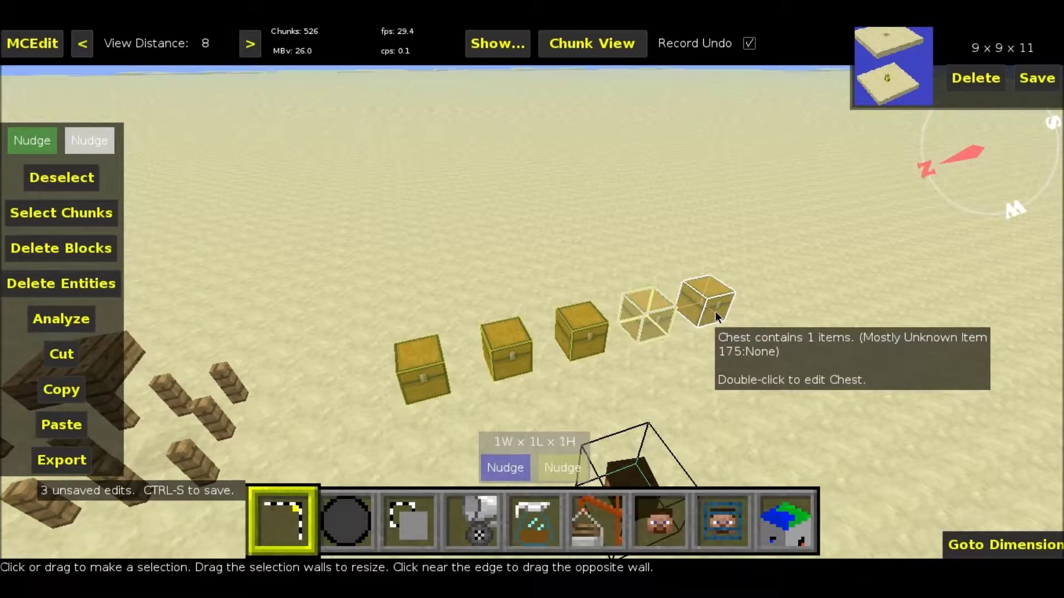
{"action": "left_click", "coordinate": [714, 311]}
{"action": "left_click", "coordinate": [715, 311]}
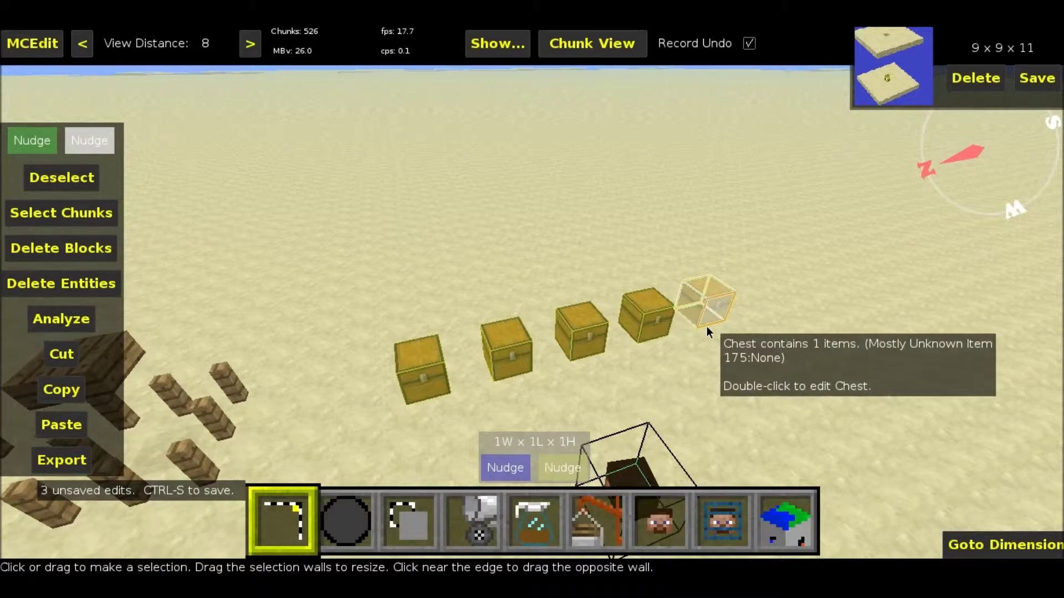
{"action": "left_click", "coordinate": [518, 506]}
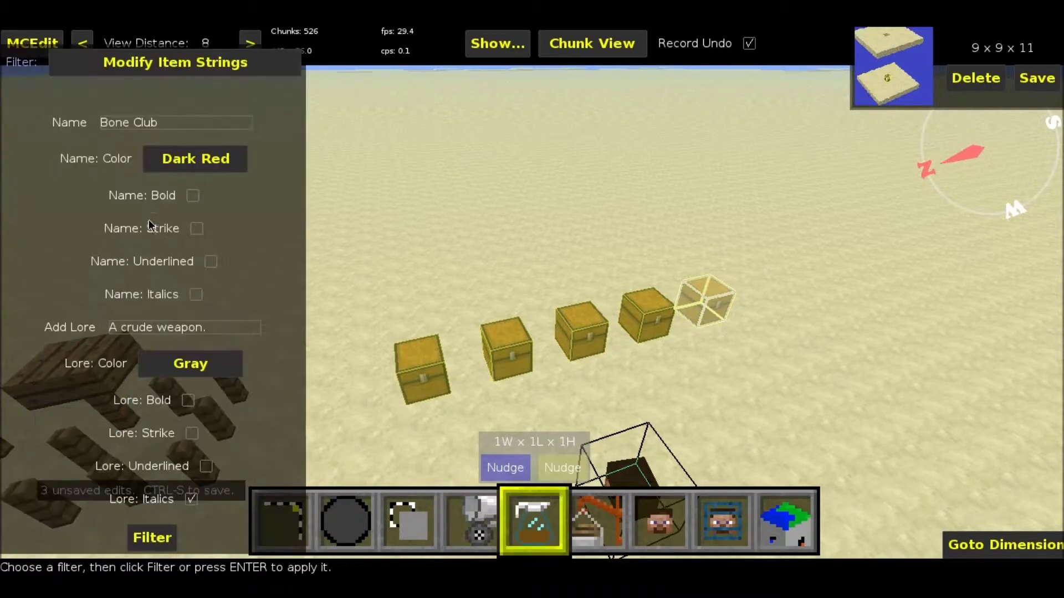
Step: Change the item name to "Birthday Badge" and replace the lore text with "Celebration Time!!!"
{"action": "left_click", "coordinate": [171, 129]}
{"action": "type", "text": "Birthday Badge"}
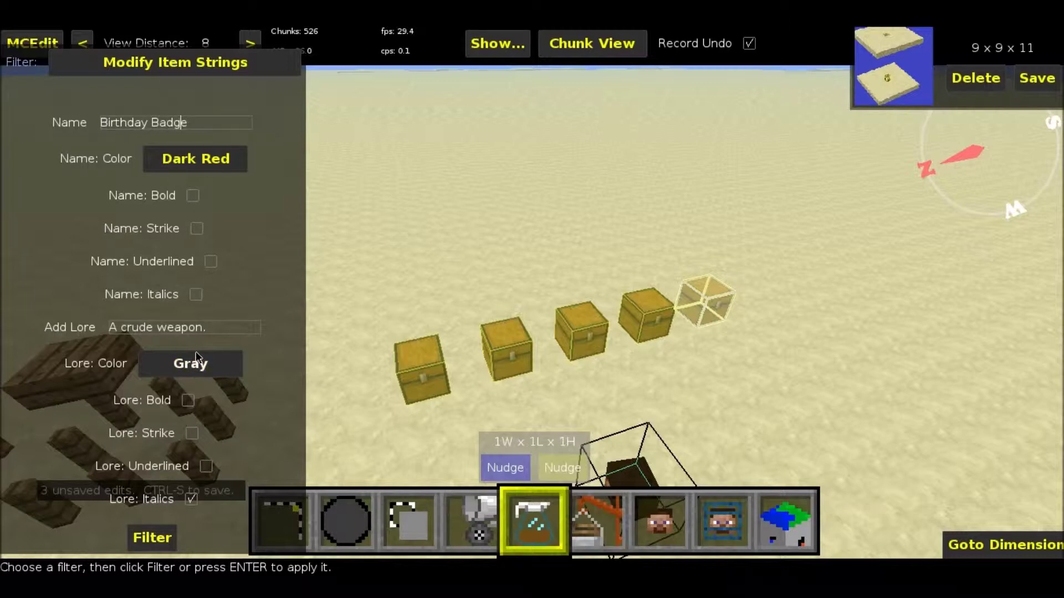
{"action": "left_click", "coordinate": [214, 331]}
{"action": "key", "text": "BackSpace"}
{"action": "key", "text": "BackSpace"}
{"action": "key", "text": "BackSpace"}
{"action": "key", "text": "BackSpace"}
{"action": "key", "text": "BackSpace"}
{"action": "key", "text": "BackSpace"}
{"action": "key", "text": "BackSpace"}
{"action": "key", "text": "BackSpace"}
{"action": "key", "text": "BackSpace"}
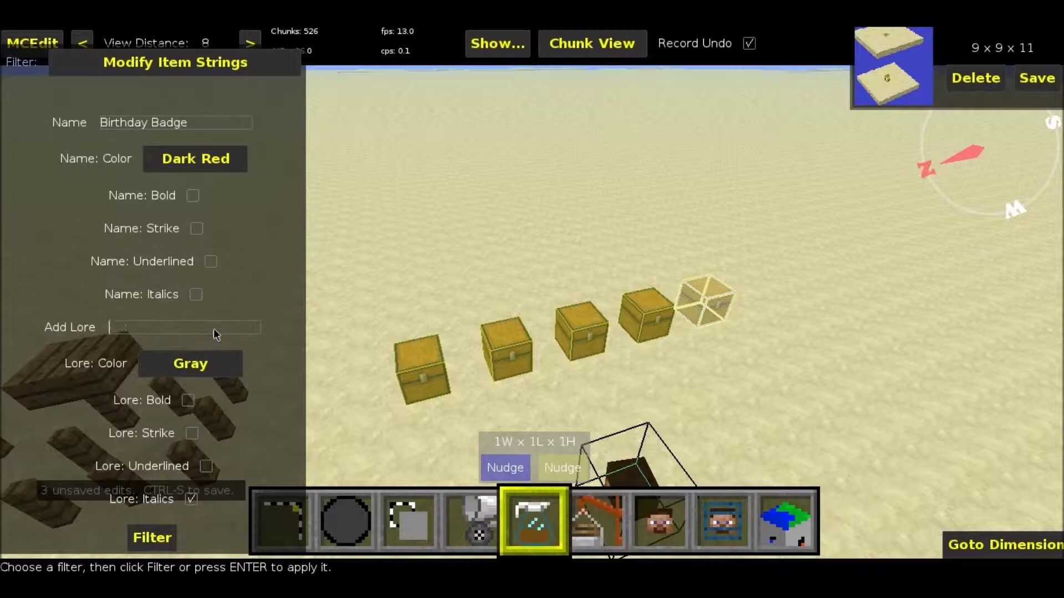
{"action": "type", "text": "Celebration Time!!!"}
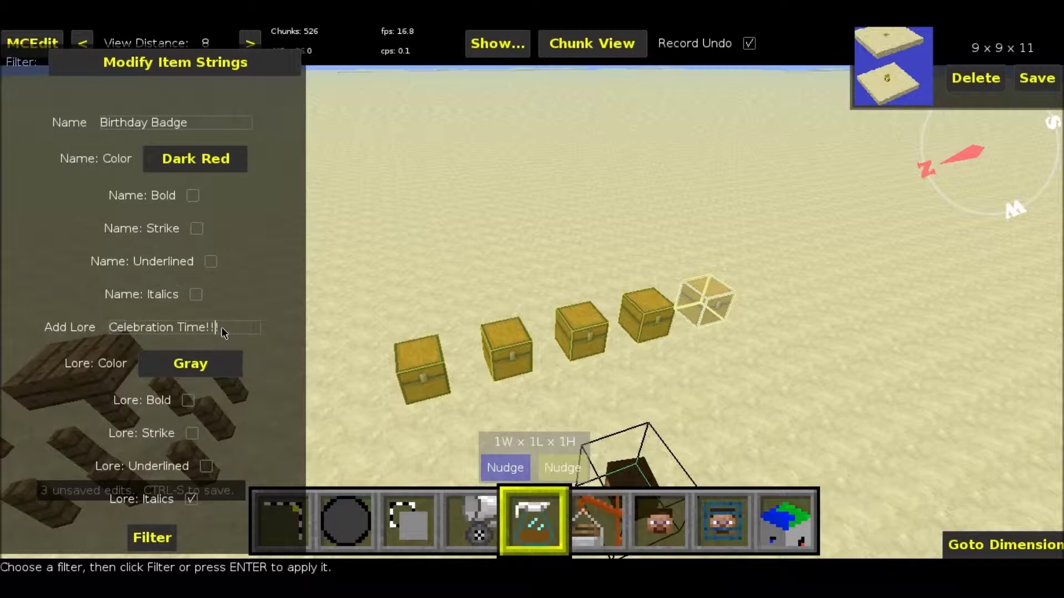
Step: Color the lore Pink and the name bold Yellow, and apply the filter to the fifth chest
{"action": "left_click", "coordinate": [181, 360]}
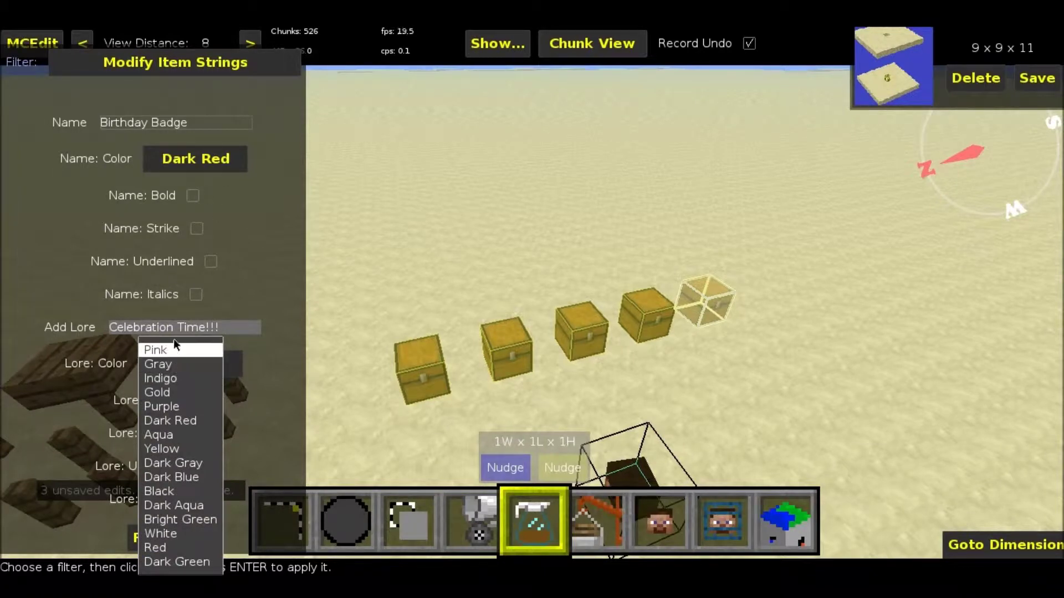
{"action": "left_click", "coordinate": [174, 344]}
{"action": "left_click", "coordinate": [181, 158]}
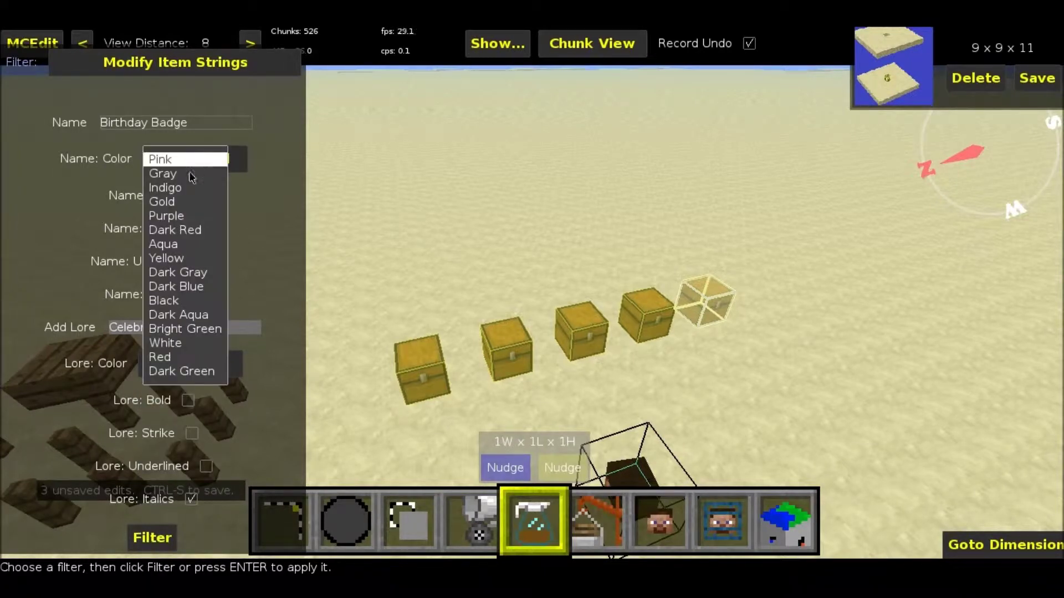
{"action": "left_click", "coordinate": [166, 244]}
{"action": "left_click", "coordinate": [186, 161]}
{"action": "left_click", "coordinate": [166, 258]}
{"action": "left_click", "coordinate": [192, 195]}
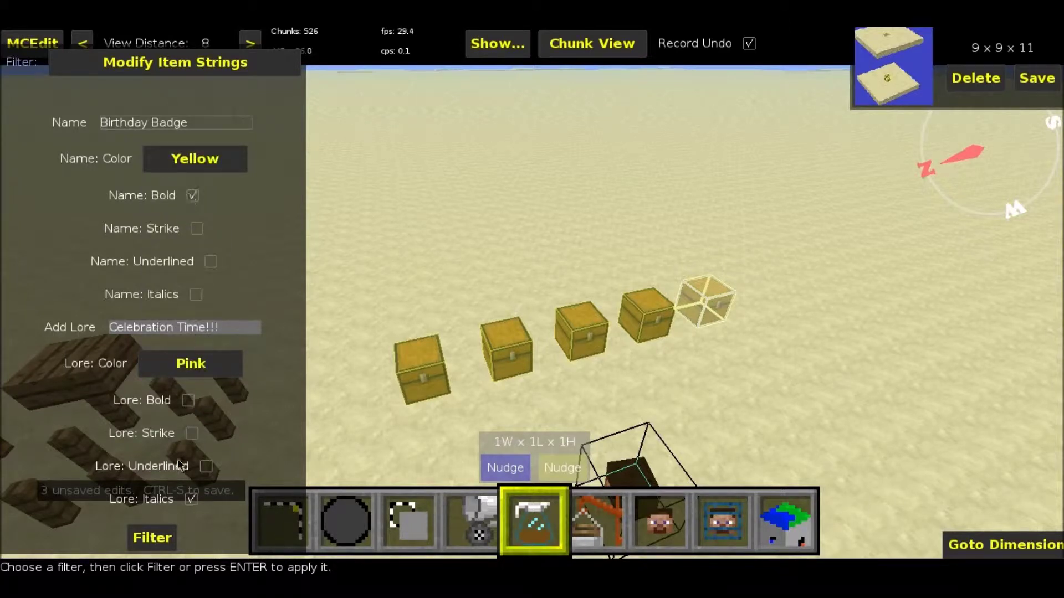
{"action": "left_click", "coordinate": [152, 550]}
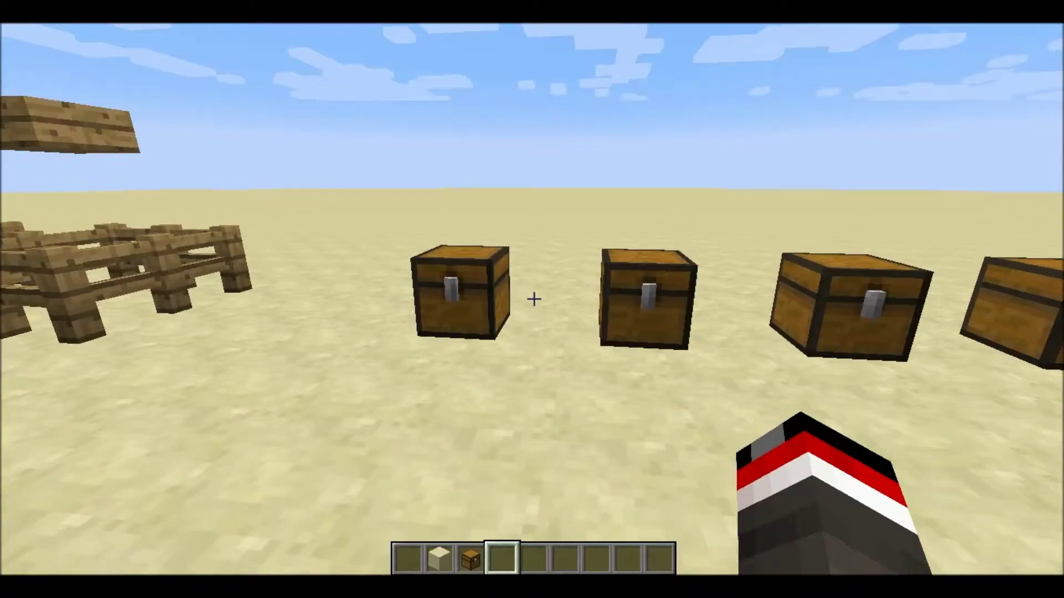
Step: In Minecraft, open the five chests in turn and check the name and lore of the item in each
{"action": "key", "text": "w"}
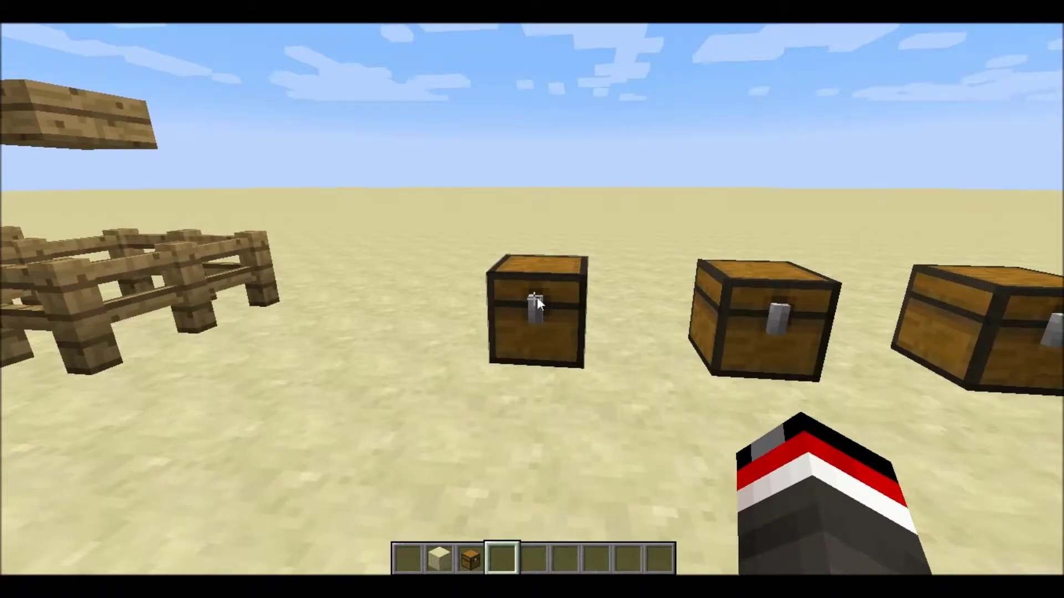
{"action": "right_click", "coordinate": [537, 297]}
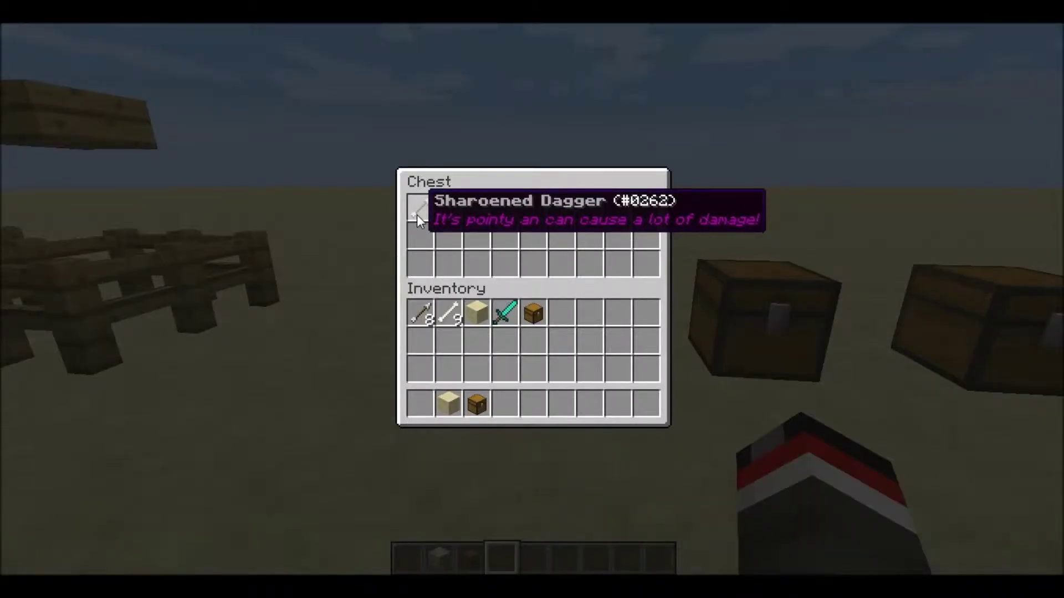
{"action": "key", "text": "Escape"}
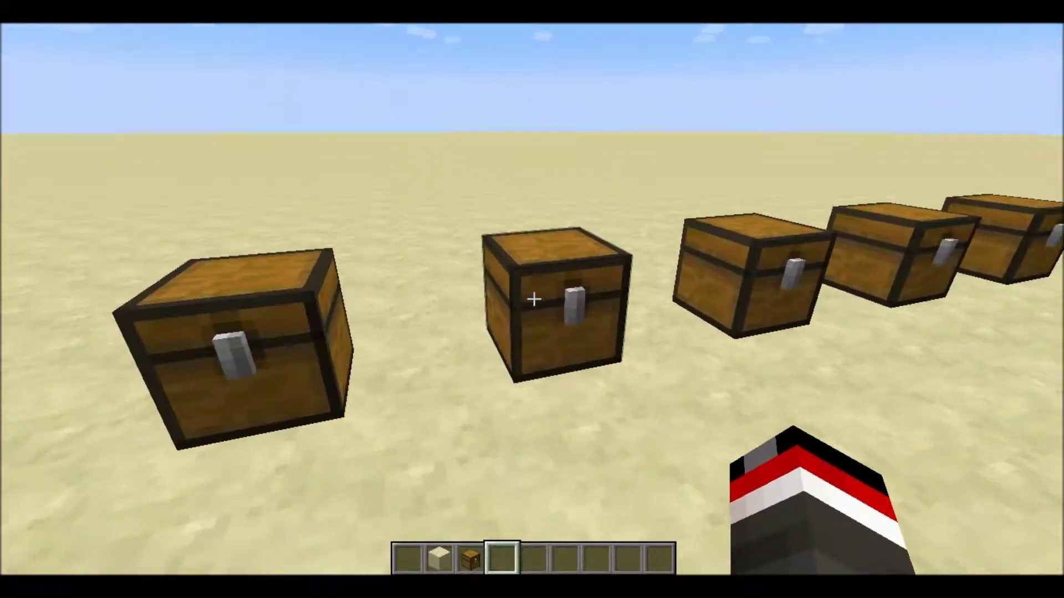
{"action": "right_click", "coordinate": [532, 299]}
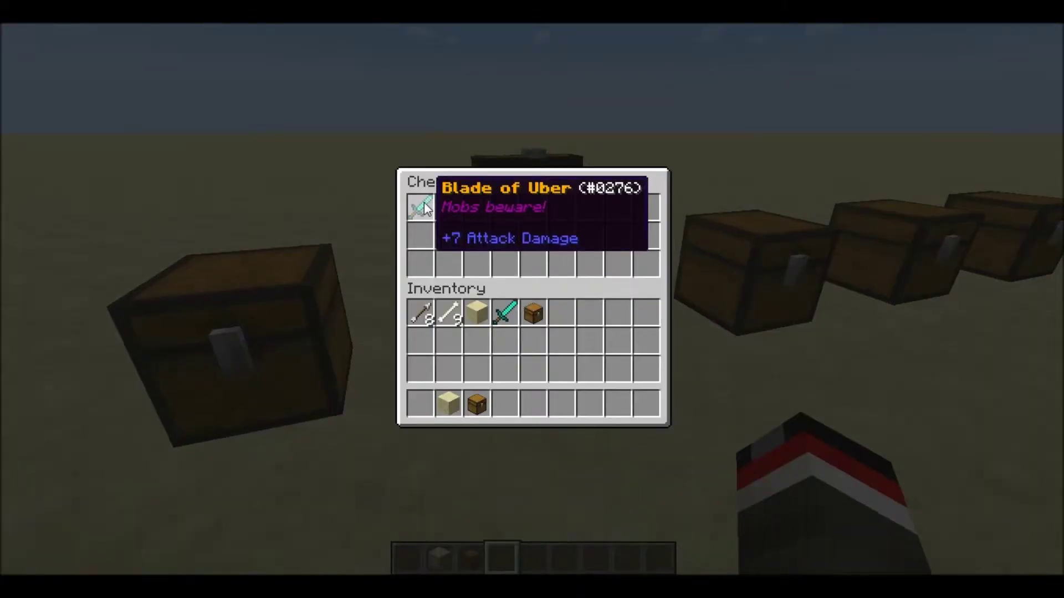
{"action": "key", "text": "Escape"}
{"action": "right_click", "coordinate": [532, 299]}
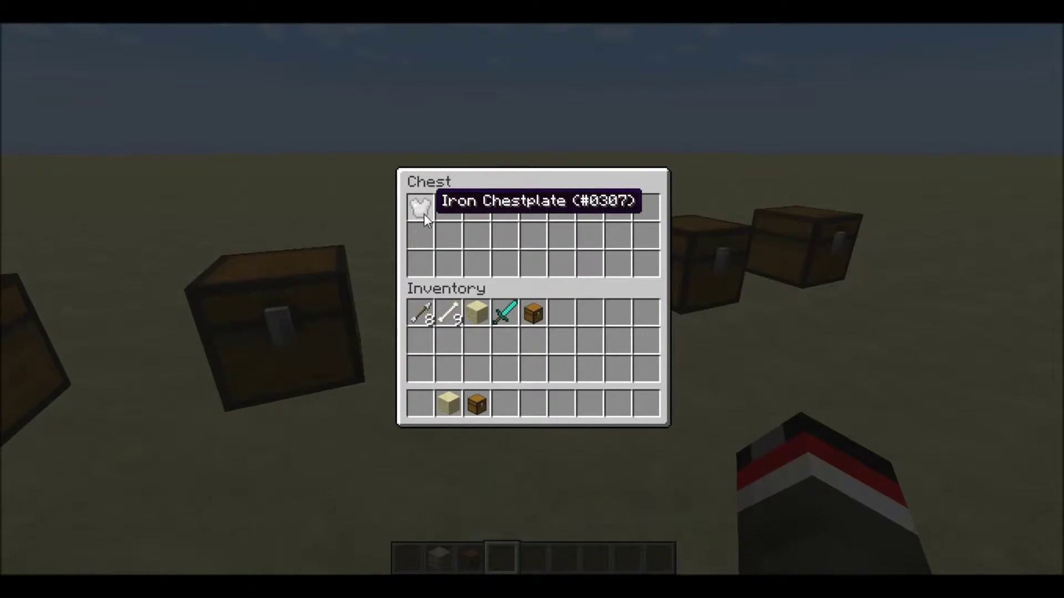
{"action": "key", "text": "Escape"}
{"action": "right_click", "coordinate": [532, 299]}
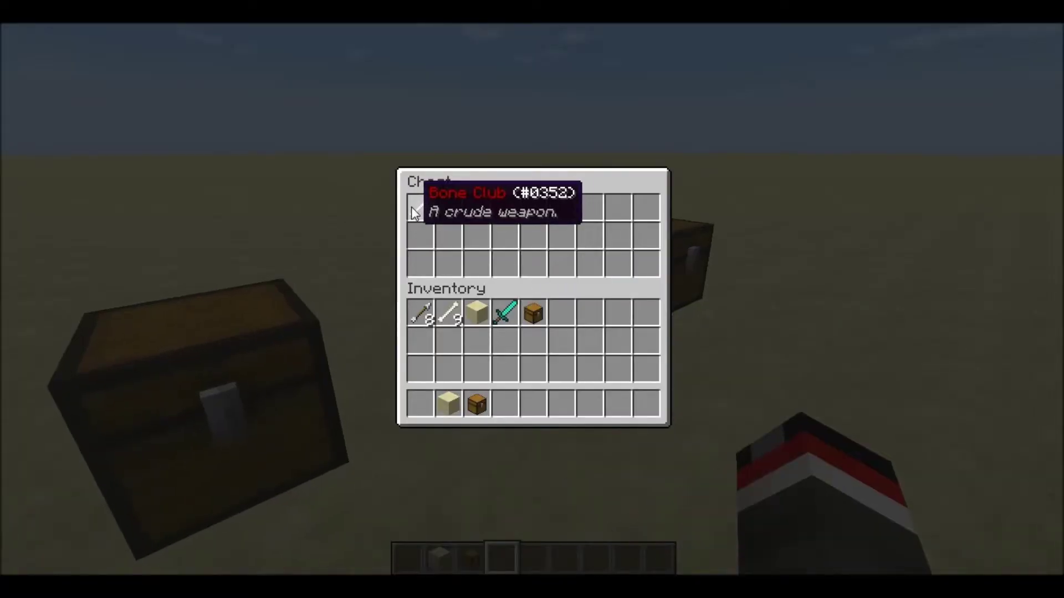
{"action": "key", "text": "Escape"}
{"action": "right_click", "coordinate": [531, 299]}
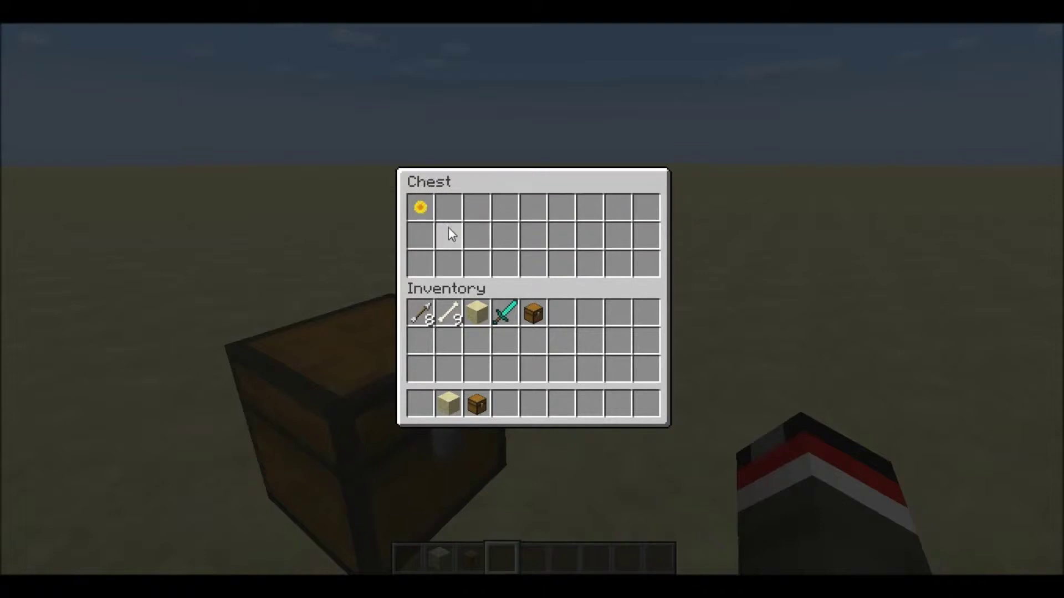
{"action": "key", "text": "Escape"}
{"action": "key", "text": "s"}
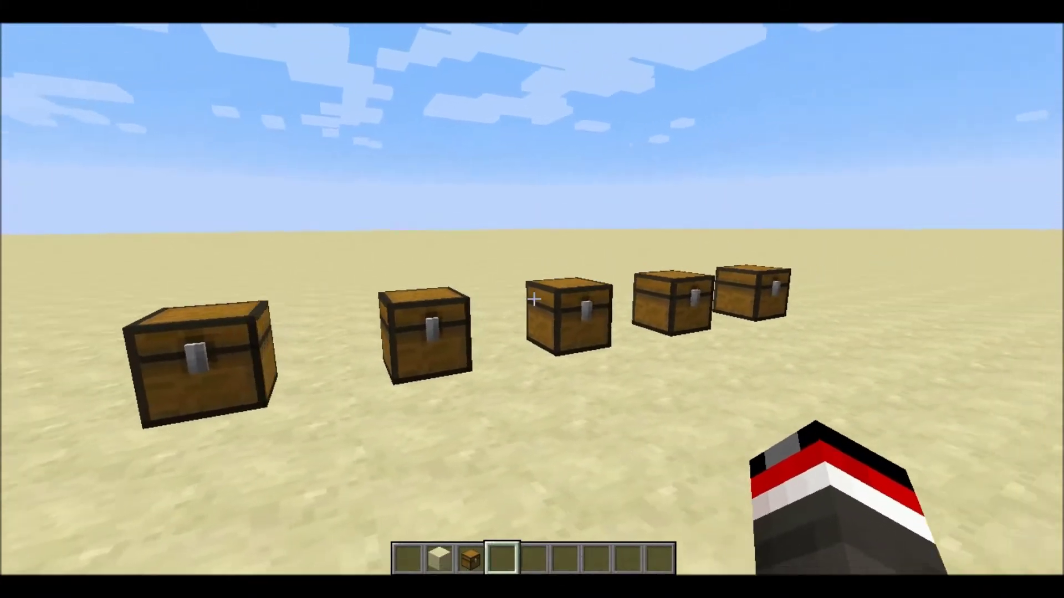
{"action": "key", "text": "d"}
{"action": "key", "text": "a"}
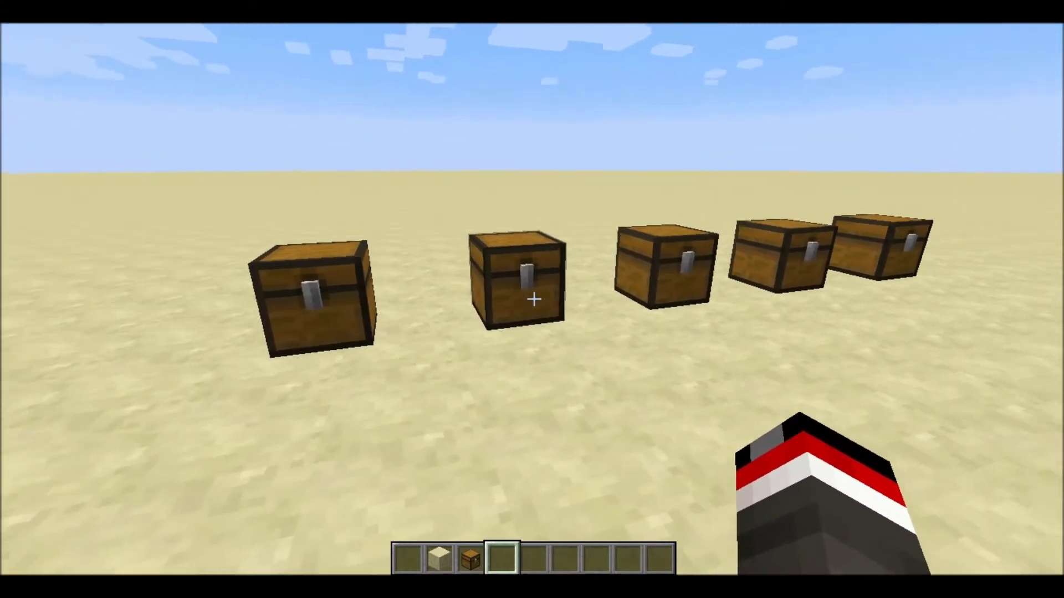
{"action": "key", "text": "d"}
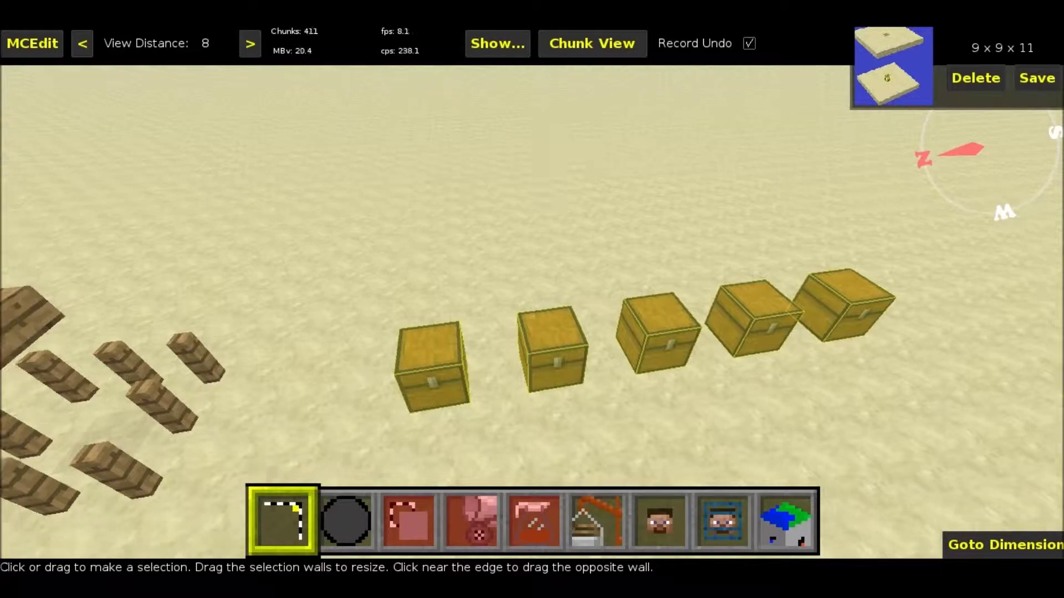
Step: Back in MCEdit, select only the first chest, holding the arrow, and choose the Enchant filter
{"action": "left_click", "coordinate": [453, 328]}
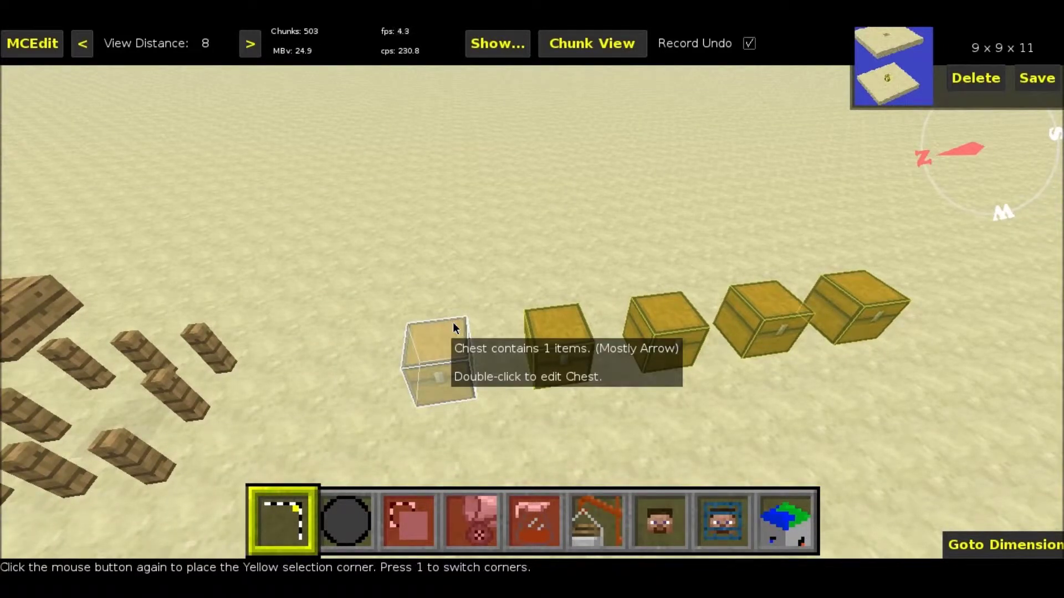
{"action": "left_click", "coordinate": [453, 328]}
{"action": "left_click", "coordinate": [534, 521]}
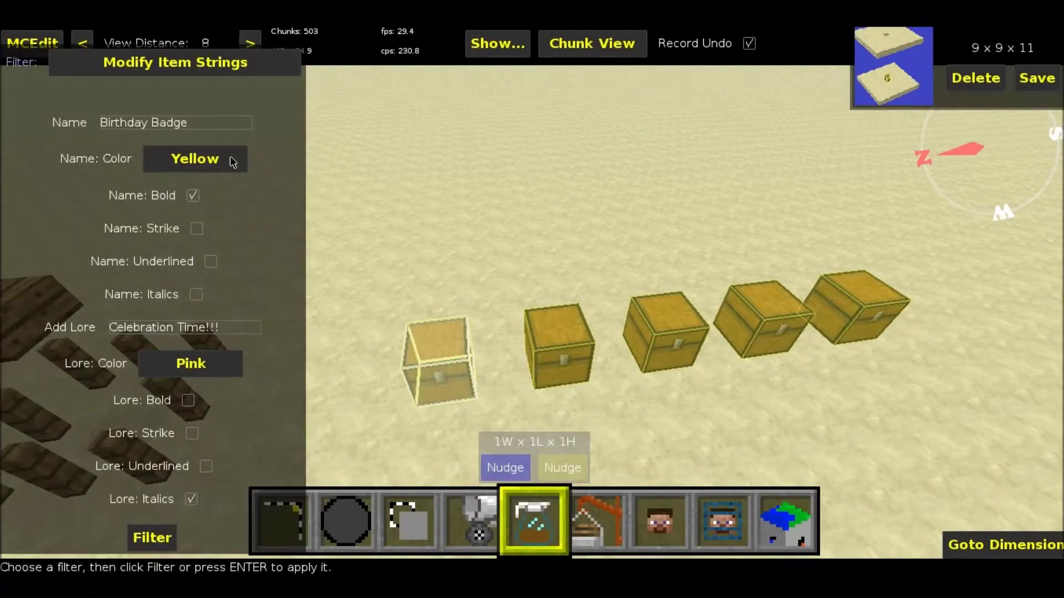
{"action": "left_click", "coordinate": [181, 62]}
{"action": "left_click", "coordinate": [168, 405]}
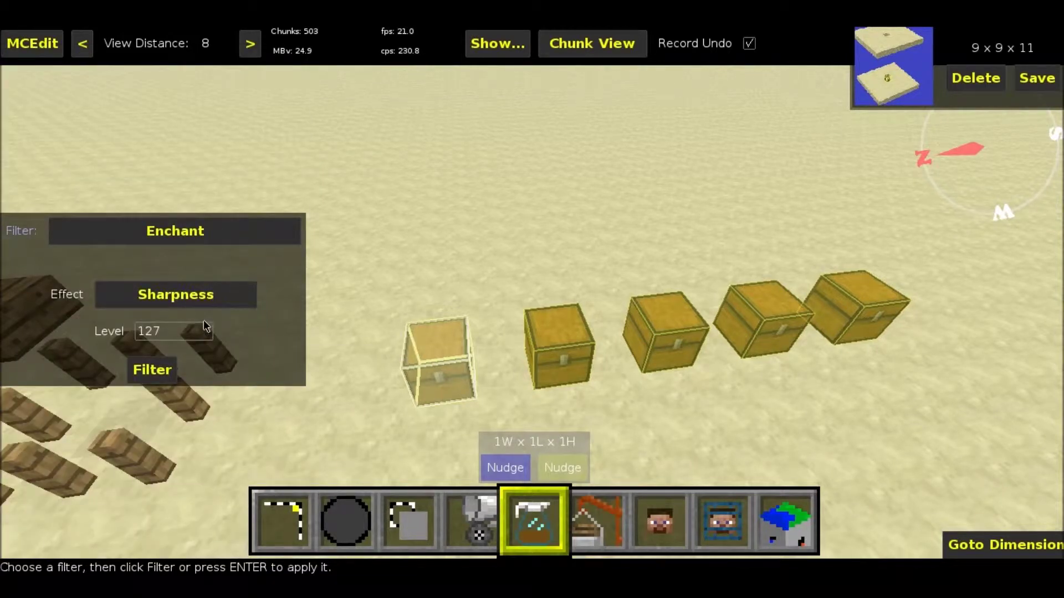
Step: Set the enchantment to Smite at level 5 and apply it to the first chest
{"action": "left_click", "coordinate": [197, 337]}
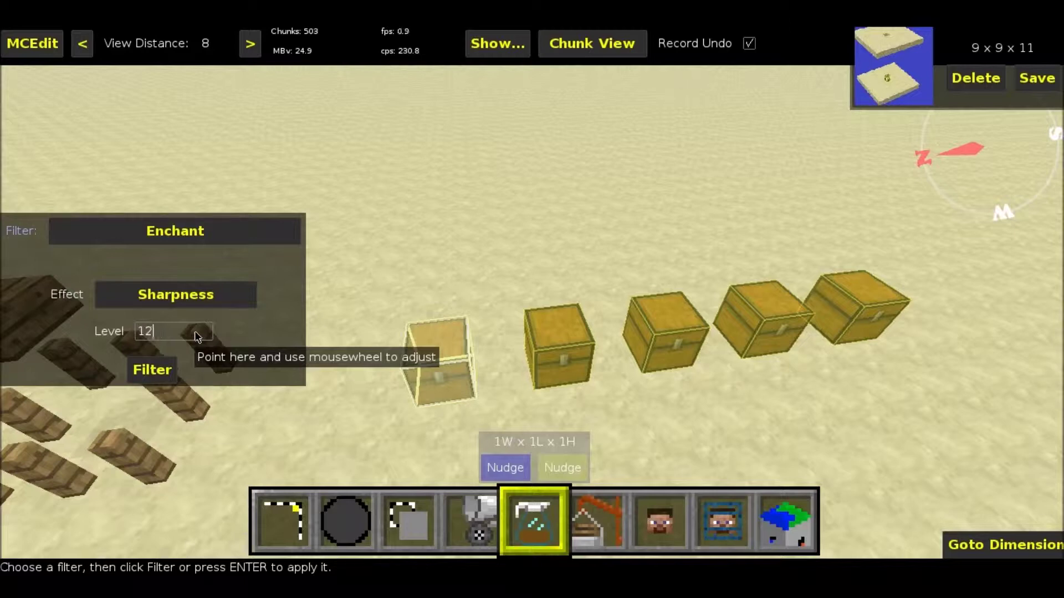
{"action": "key", "text": "BackSpace"}
{"action": "key", "text": "BackSpace"}
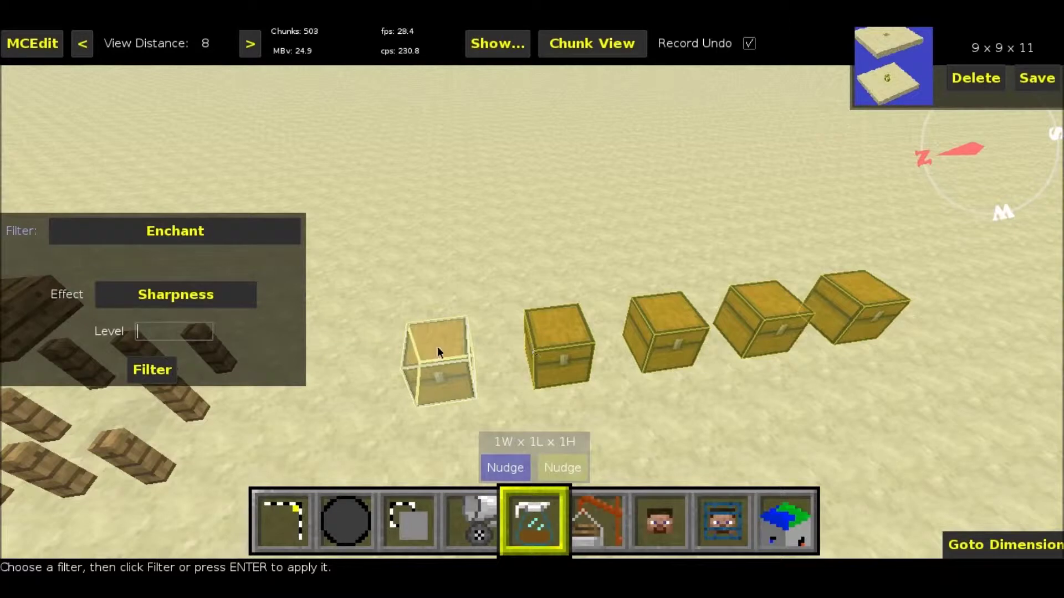
{"action": "left_click", "coordinate": [178, 297]}
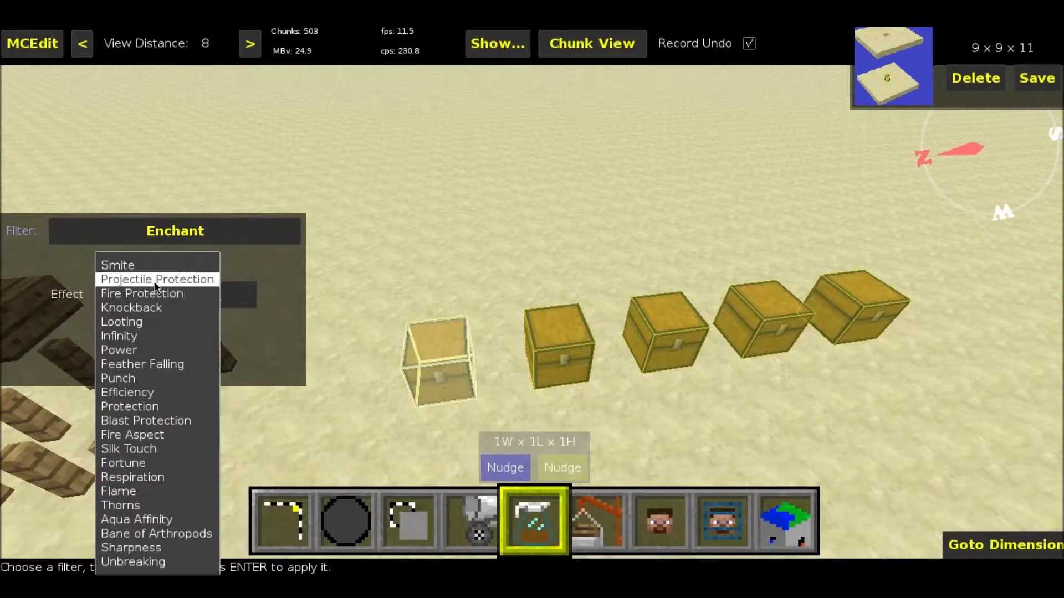
{"action": "left_click", "coordinate": [166, 266]}
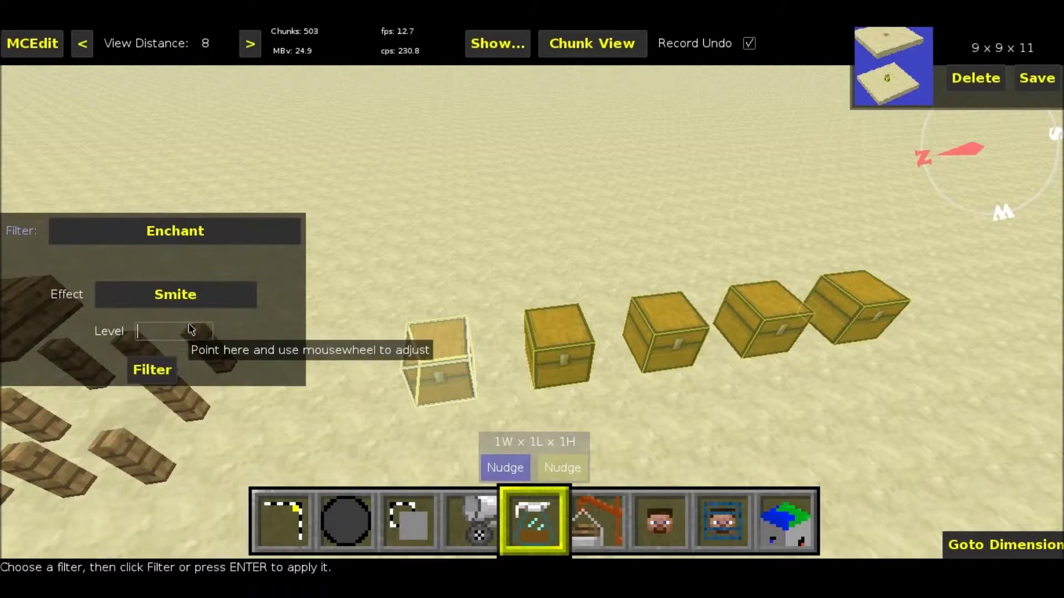
{"action": "type", "text": "5"}
{"action": "left_click", "coordinate": [152, 370]}
Step: Enchant the item in the first chest with Unbreaking at level 5
{"action": "left_click", "coordinate": [170, 305]}
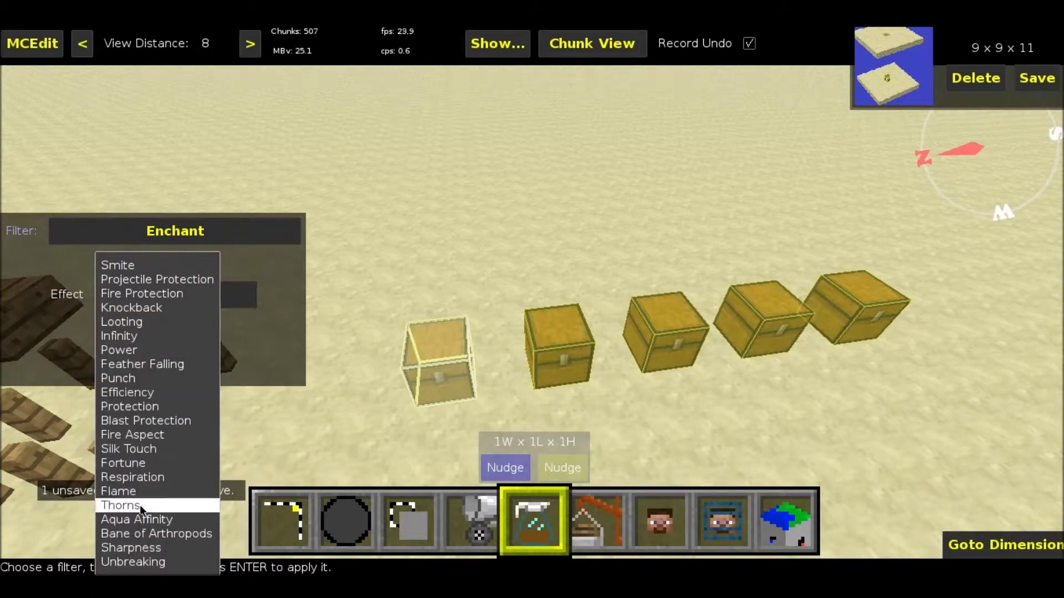
{"action": "left_click", "coordinate": [143, 562]}
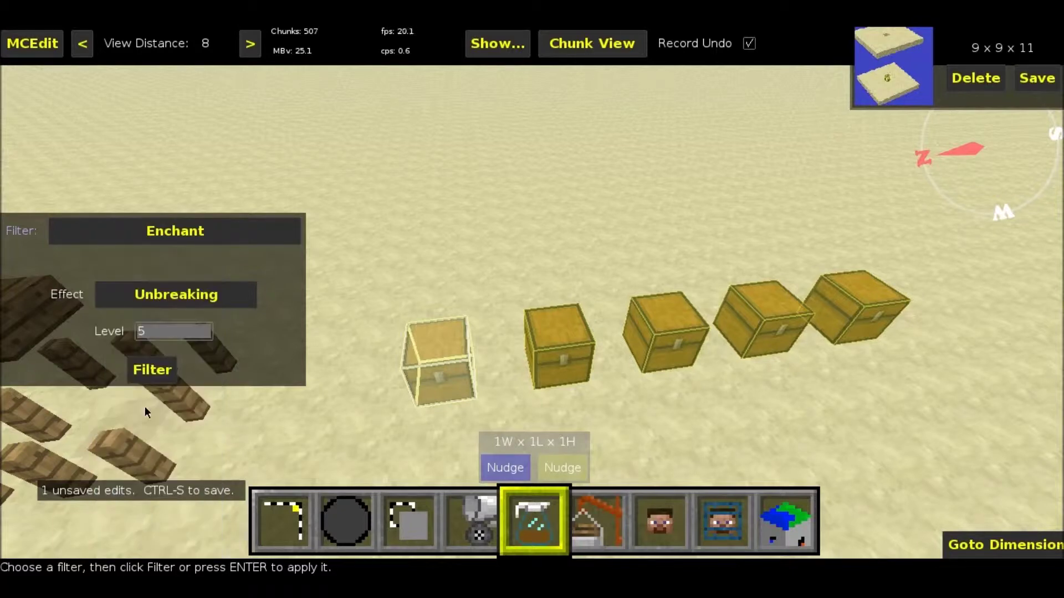
{"action": "left_click", "coordinate": [152, 370]}
Step: Select only the second chest and apply the Enchant filter with Sharpness at level 127
{"action": "key", "text": "1"}
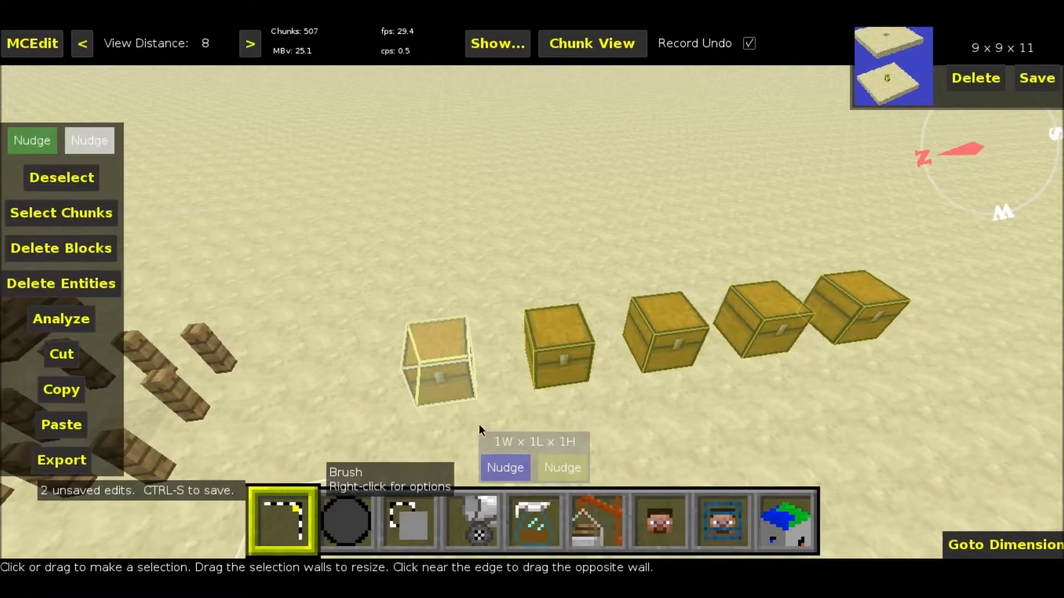
{"action": "left_click", "coordinate": [536, 366]}
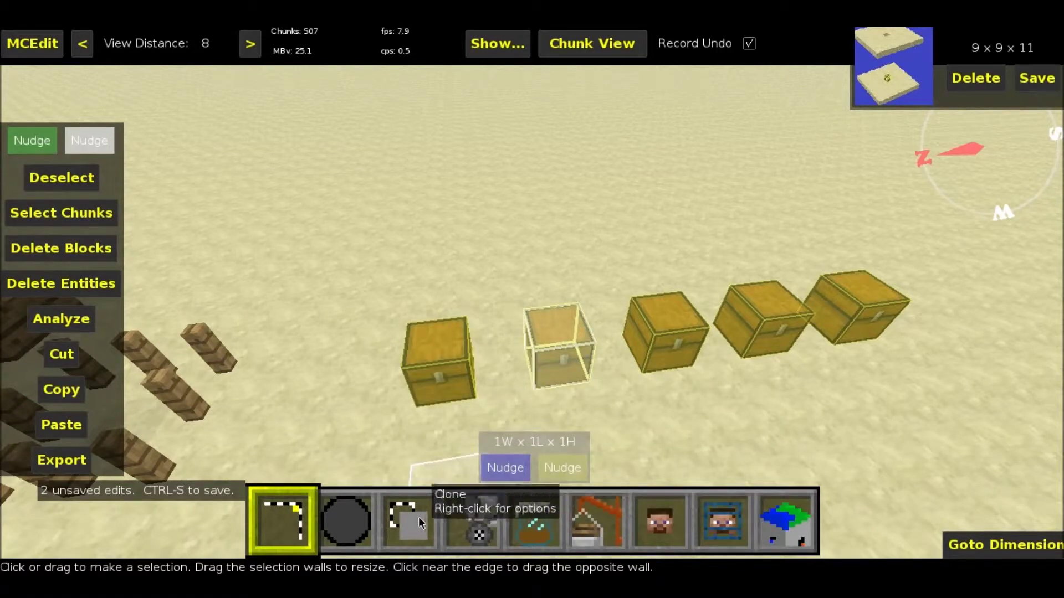
{"action": "left_click", "coordinate": [534, 522]}
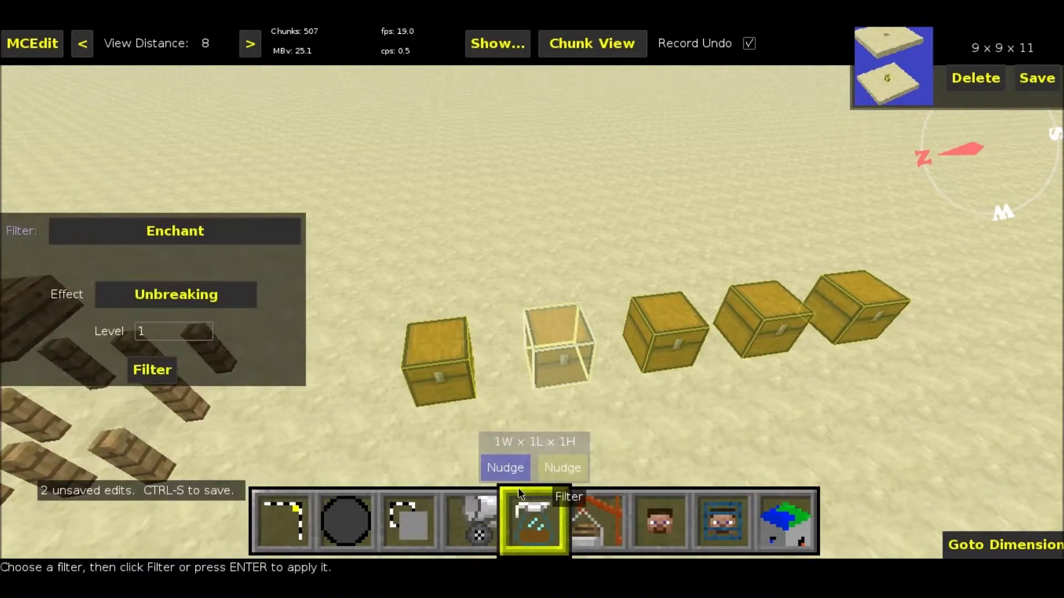
{"action": "left_click", "coordinate": [178, 296]}
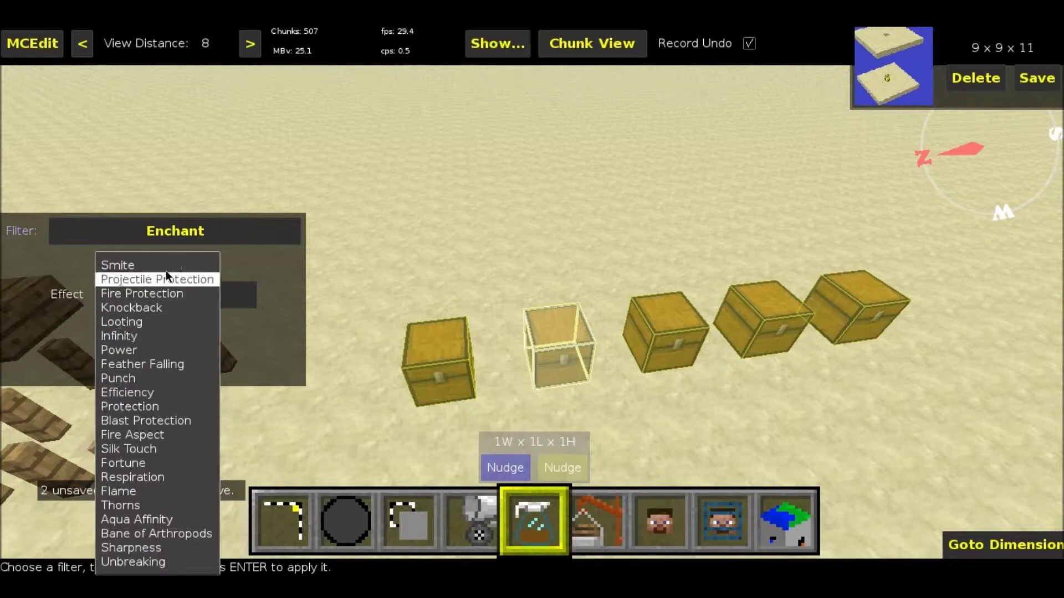
{"action": "left_click", "coordinate": [162, 545]}
{"action": "key", "text": "1"}
{"action": "key", "text": "7"}
{"action": "key", "text": "1"}
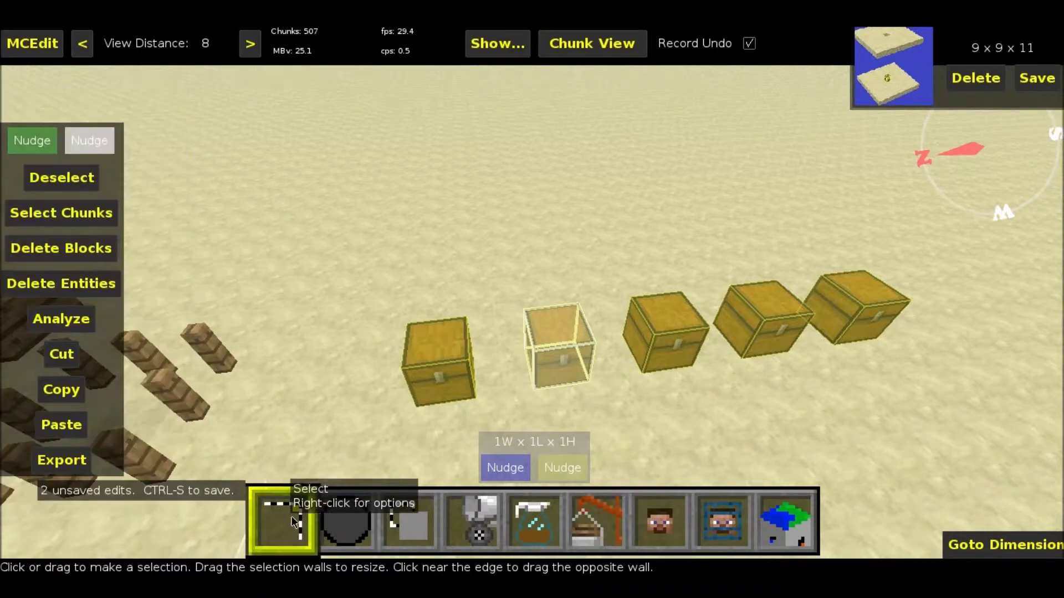
{"action": "left_click", "coordinate": [527, 530]}
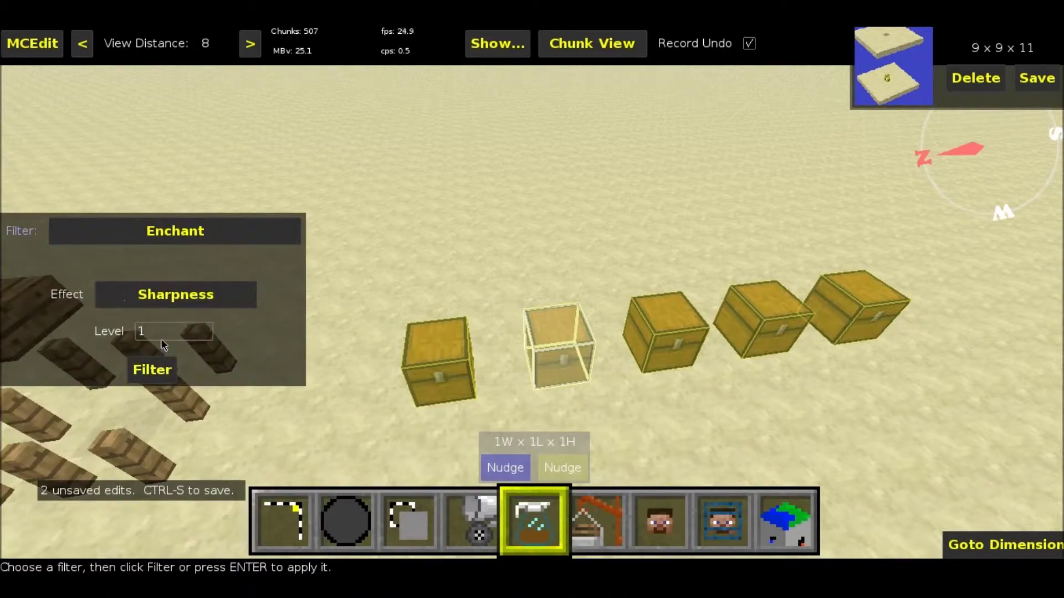
{"action": "type", "text": "7"}
{"action": "left_click", "coordinate": [162, 368]}
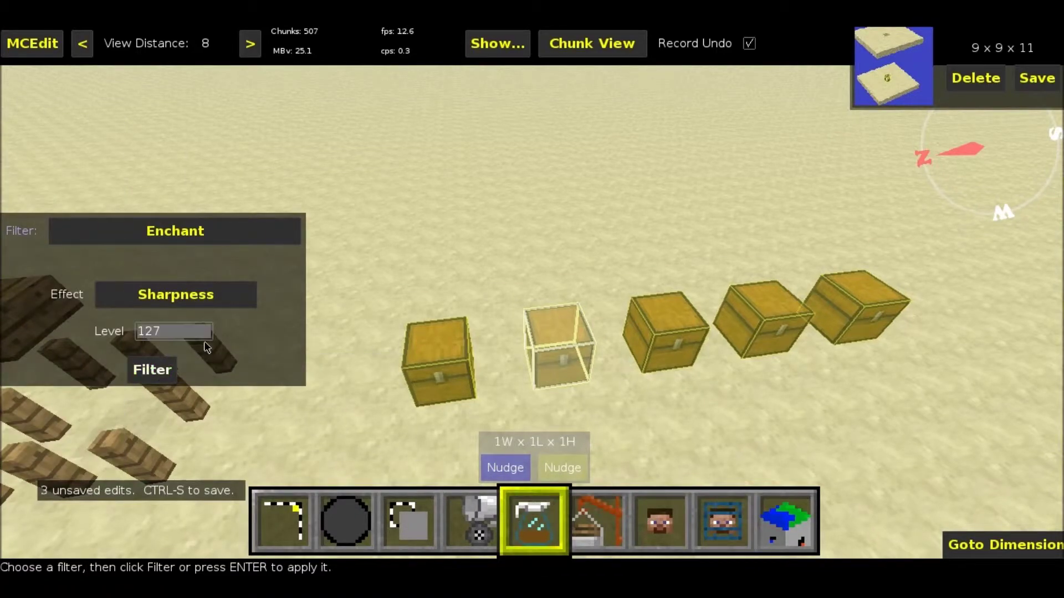
Step: Select only the third chest, holding the iron chestplate, and apply the Enchant filter with Protection at level 4
{"action": "left_click", "coordinate": [283, 494]}
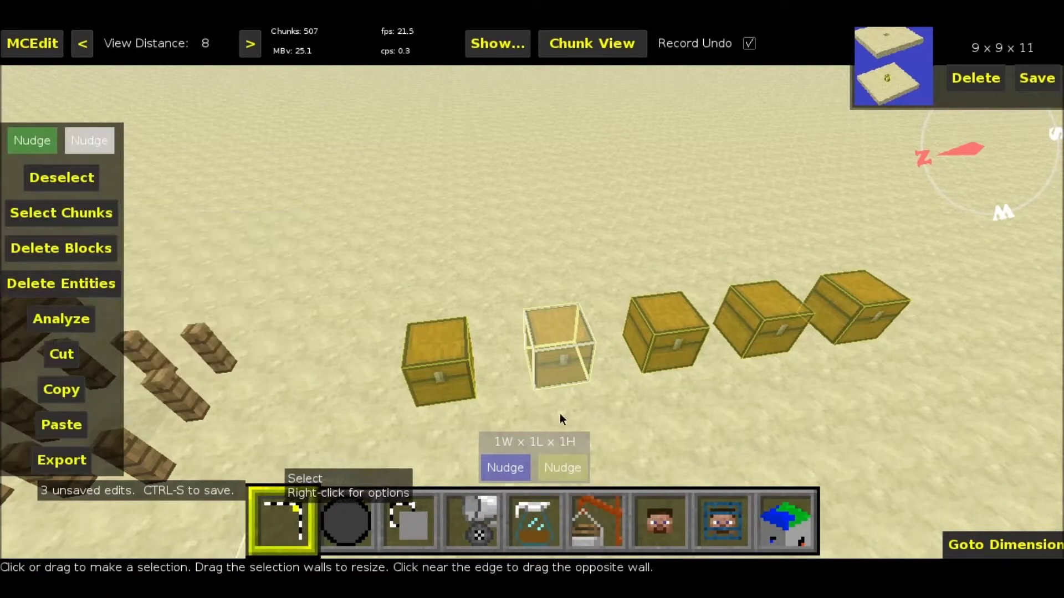
{"action": "double_click", "coordinate": [663, 354]}
{"action": "left_click", "coordinate": [702, 502]}
{"action": "left_click", "coordinate": [673, 360]}
{"action": "left_click", "coordinate": [673, 360]}
{"action": "key", "text": "5"}
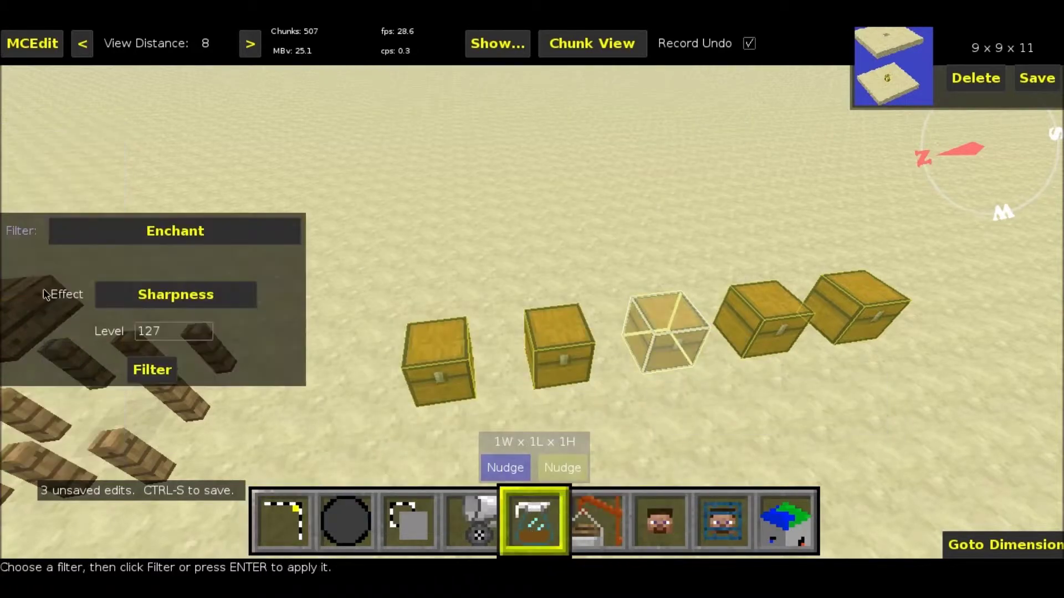
{"action": "left_click", "coordinate": [180, 305]}
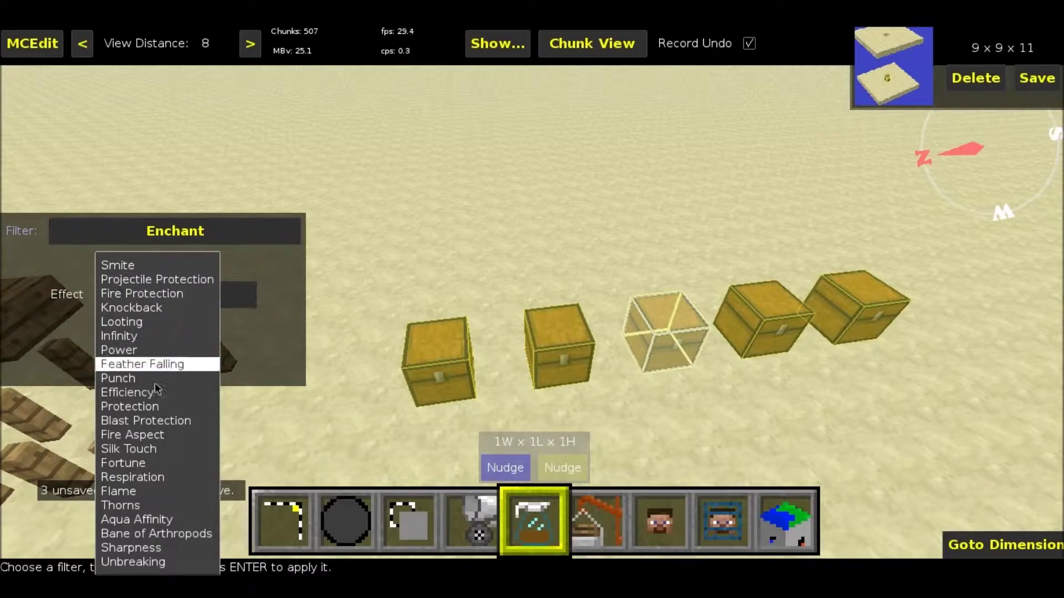
{"action": "left_click", "coordinate": [149, 407]}
{"action": "key", "text": "BackSpace"}
{"action": "key", "text": "BackSpace"}
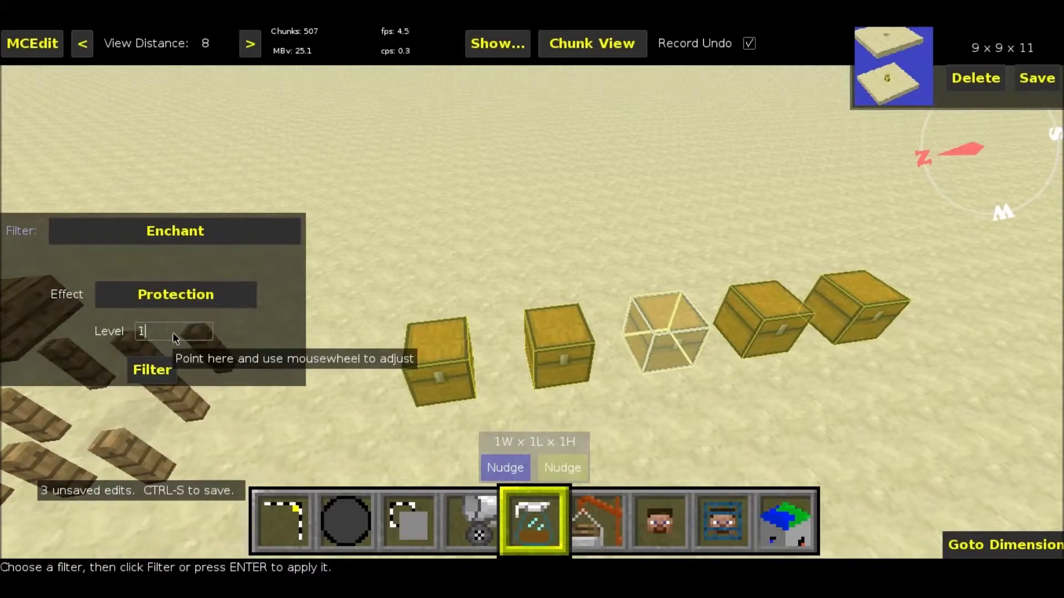
{"action": "left_click", "coordinate": [154, 368]}
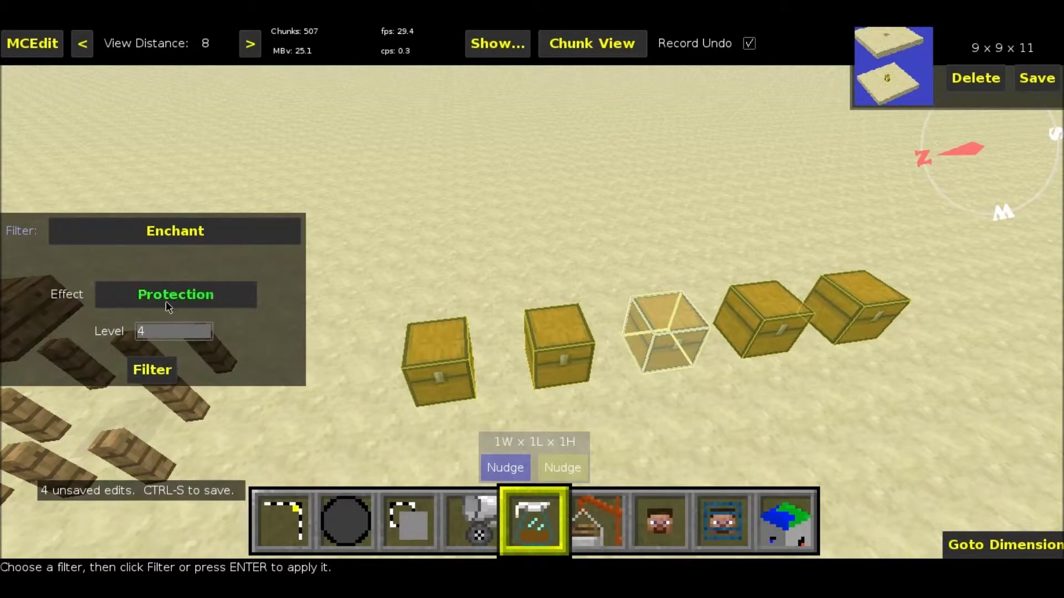
Step: Add Thorns at level 4 and Aqua Affinity at level 1 to the item in the third chest
{"action": "left_click", "coordinate": [168, 296]}
{"action": "left_click", "coordinate": [138, 505]}
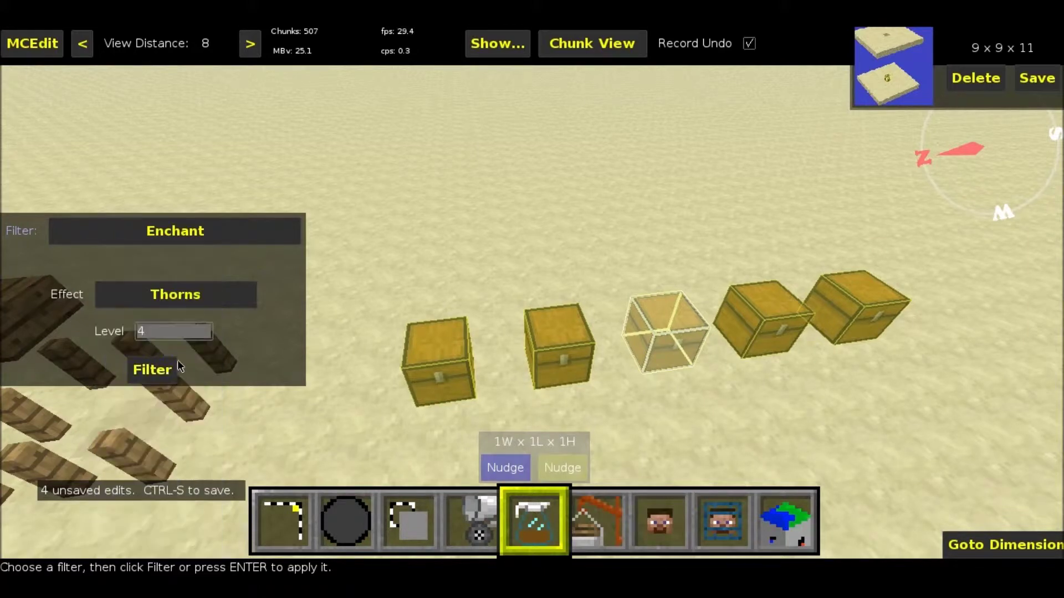
{"action": "left_click", "coordinate": [175, 369]}
{"action": "left_click", "coordinate": [165, 299]}
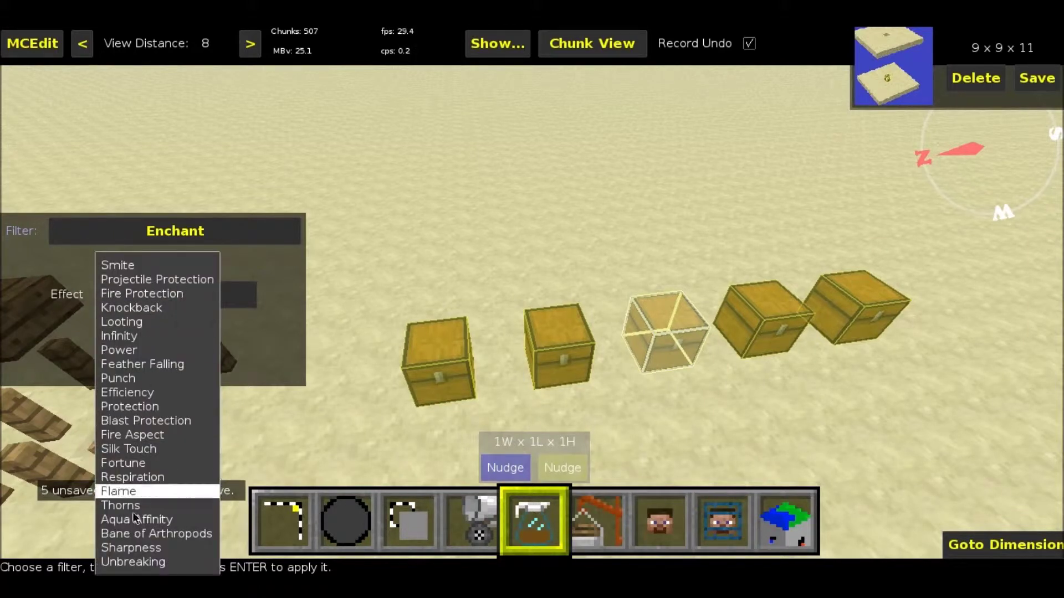
{"action": "left_click", "coordinate": [139, 519]}
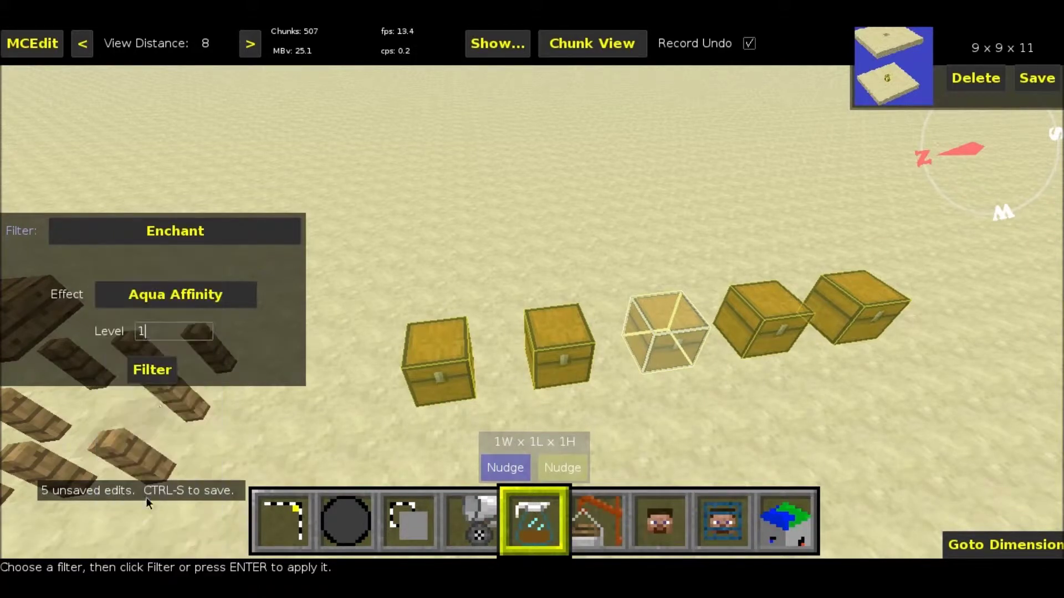
{"action": "left_click", "coordinate": [154, 369]}
Step: Select only the fourth chest, holding the bone, and enchant its item with Infinity and Power, each at level 1
{"action": "left_click", "coordinate": [272, 534]}
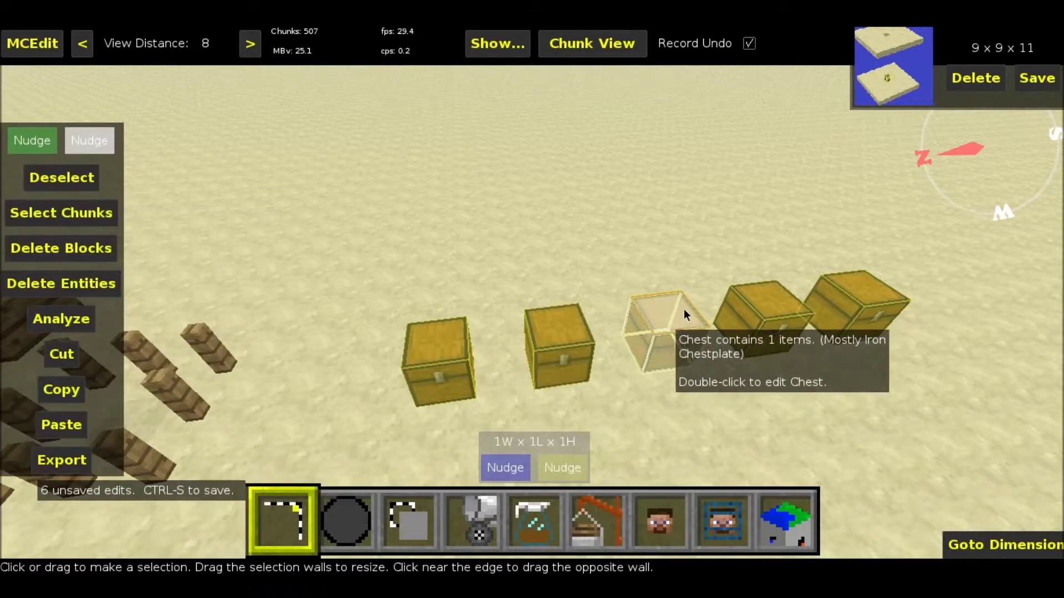
{"action": "left_click", "coordinate": [756, 303]}
{"action": "left_click", "coordinate": [756, 303]}
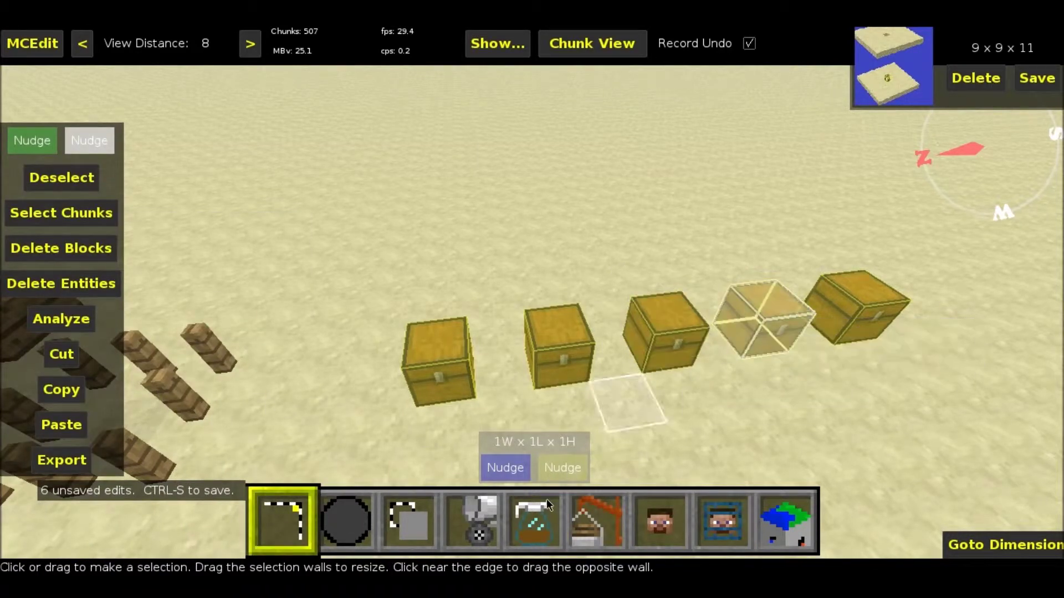
{"action": "left_click", "coordinate": [533, 521]}
{"action": "left_click", "coordinate": [189, 299]}
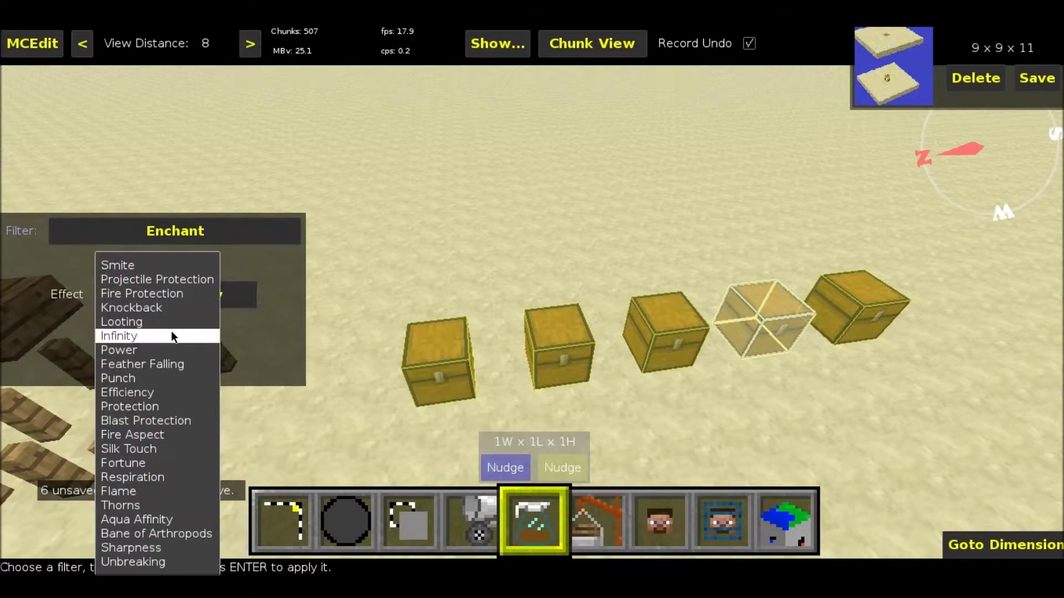
{"action": "left_click", "coordinate": [173, 336]}
{"action": "left_click", "coordinate": [195, 302]}
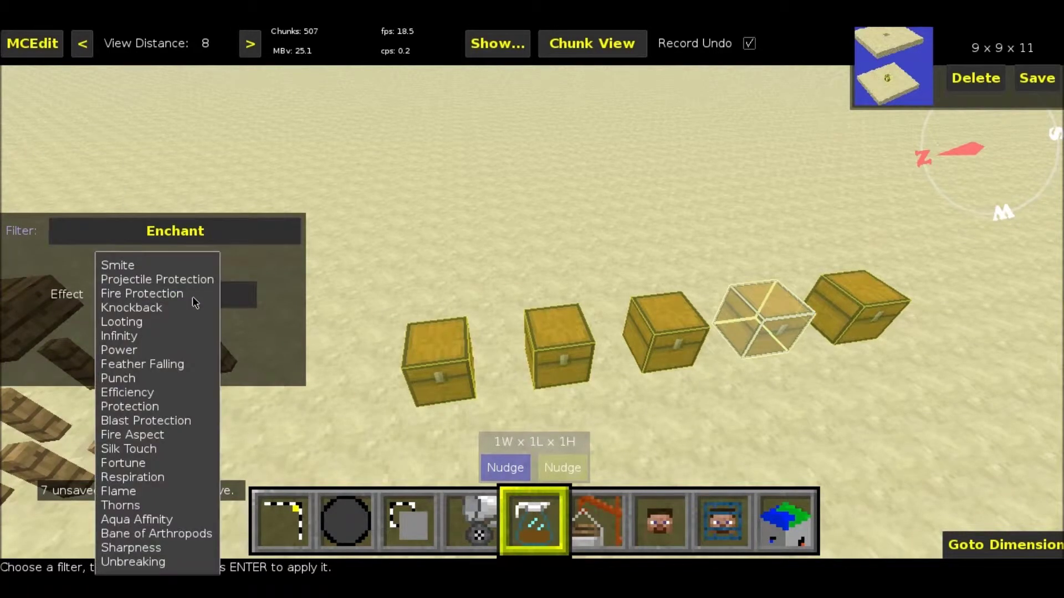
{"action": "left_click", "coordinate": [158, 351]}
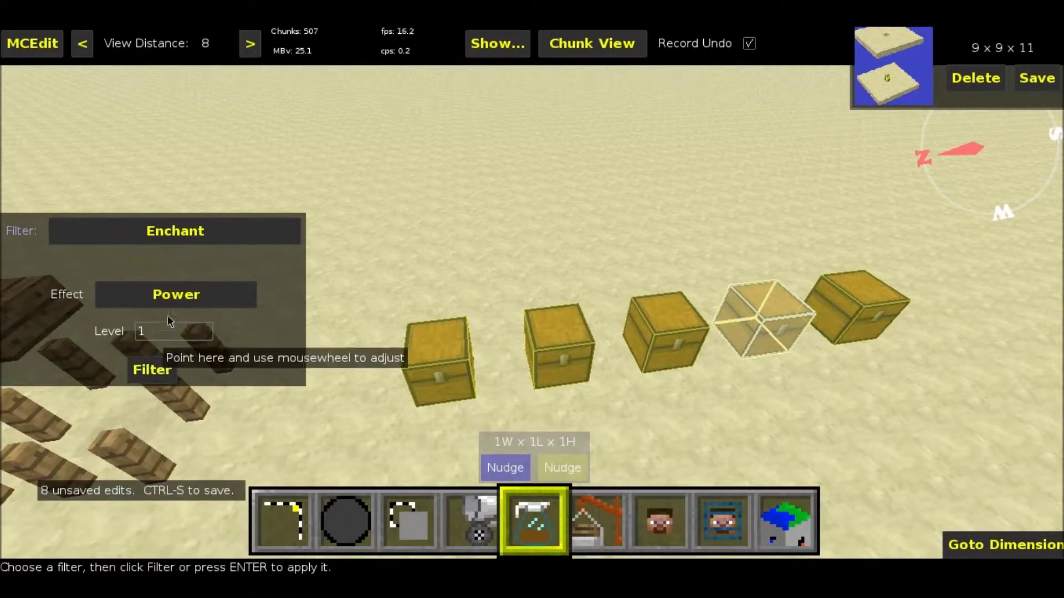
Step: Add Punch at level 8 to the item in the fourth chest
{"action": "left_click", "coordinate": [155, 296]}
{"action": "left_click", "coordinate": [148, 377]}
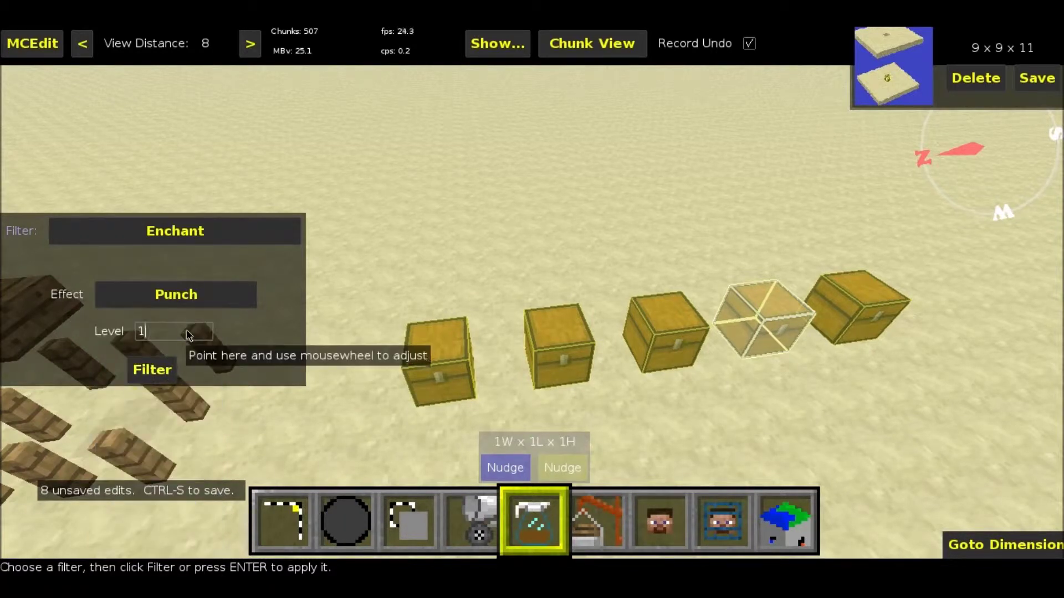
{"action": "type", "text": "8"}
{"action": "left_click", "coordinate": [152, 369]}
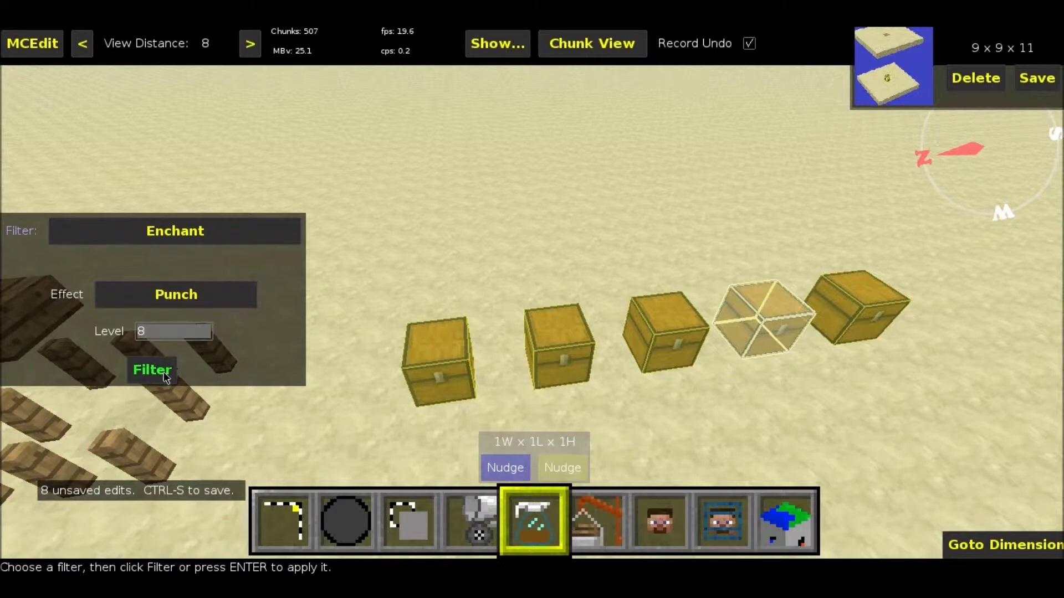
Step: Select only the fifth chest and choose the Modify Item Strings filter
{"action": "left_click", "coordinate": [283, 521]}
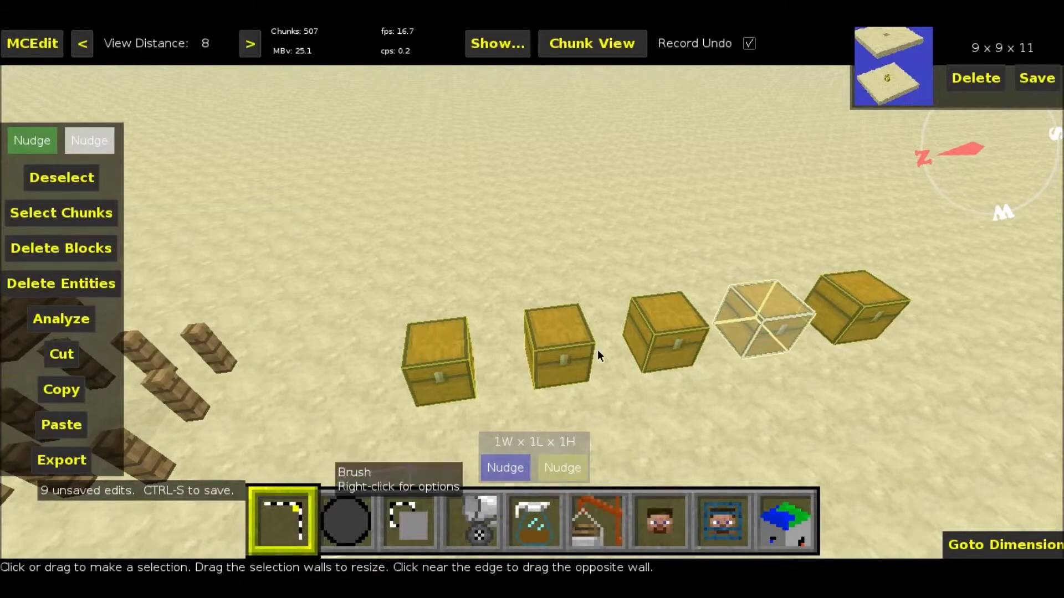
{"action": "mouse_move", "coordinate": [744, 303]}
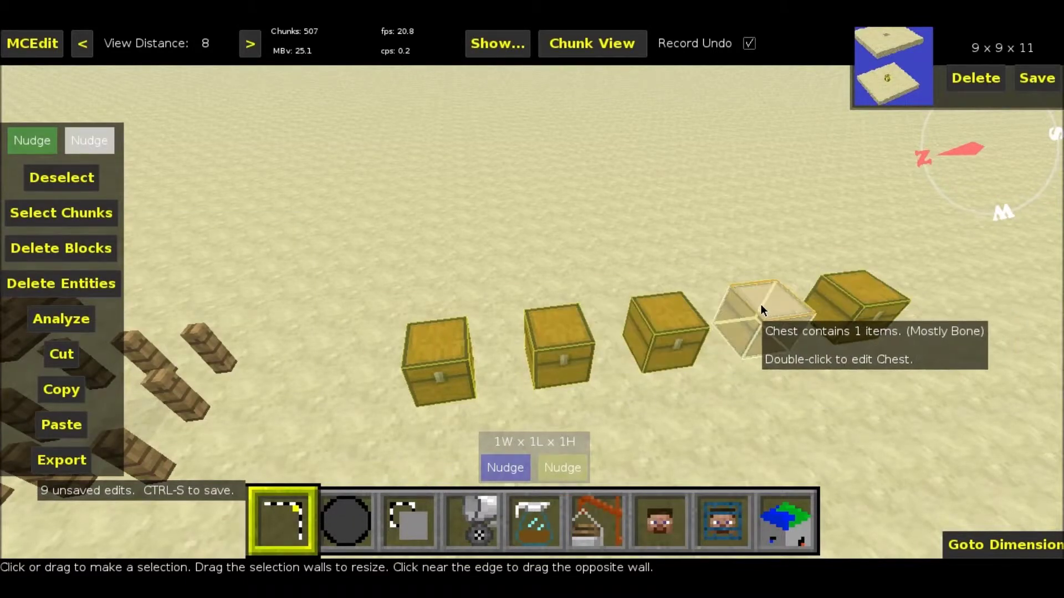
{"action": "mouse_move", "coordinate": [826, 294]}
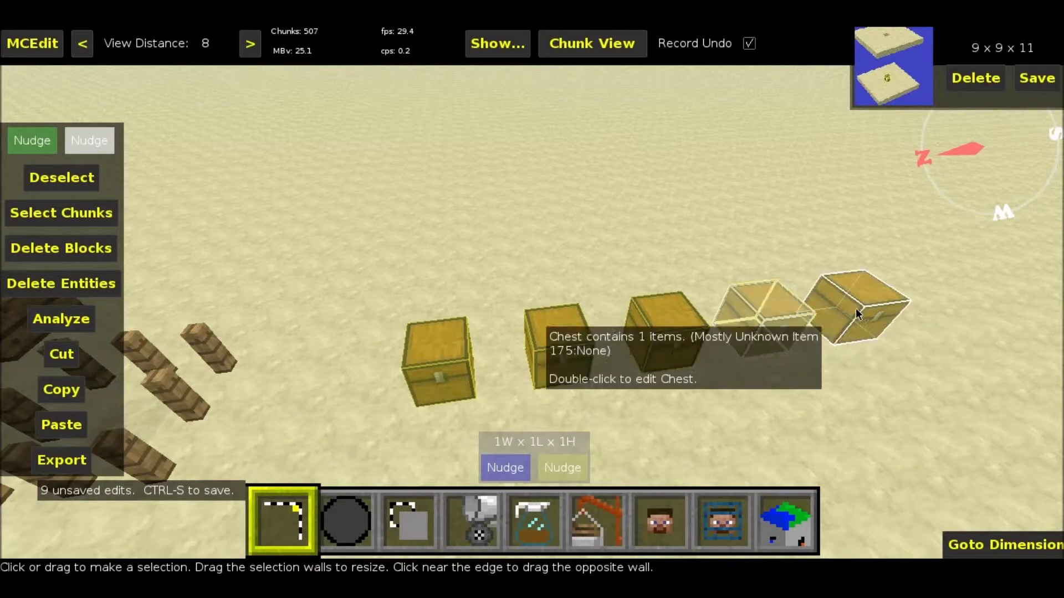
{"action": "left_click", "coordinate": [866, 310]}
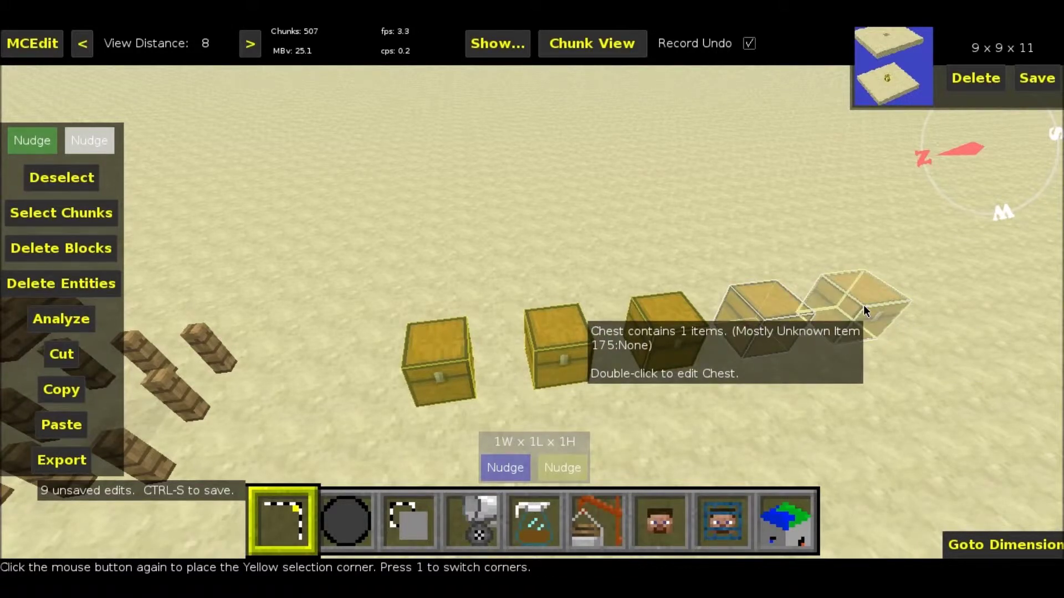
{"action": "left_click", "coordinate": [864, 311]}
{"action": "left_click", "coordinate": [534, 505]}
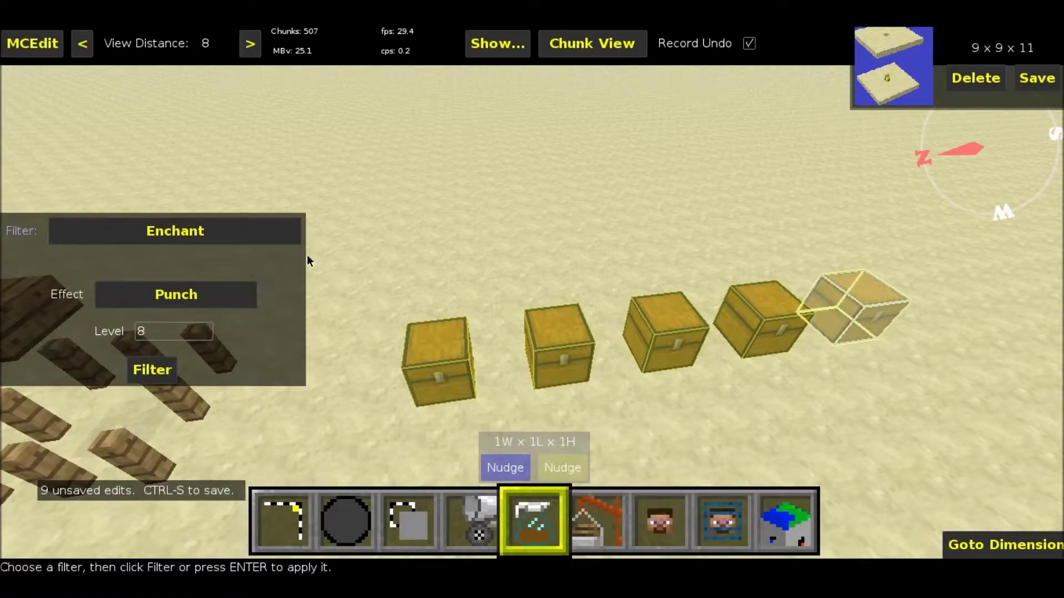
{"action": "left_click", "coordinate": [234, 230]}
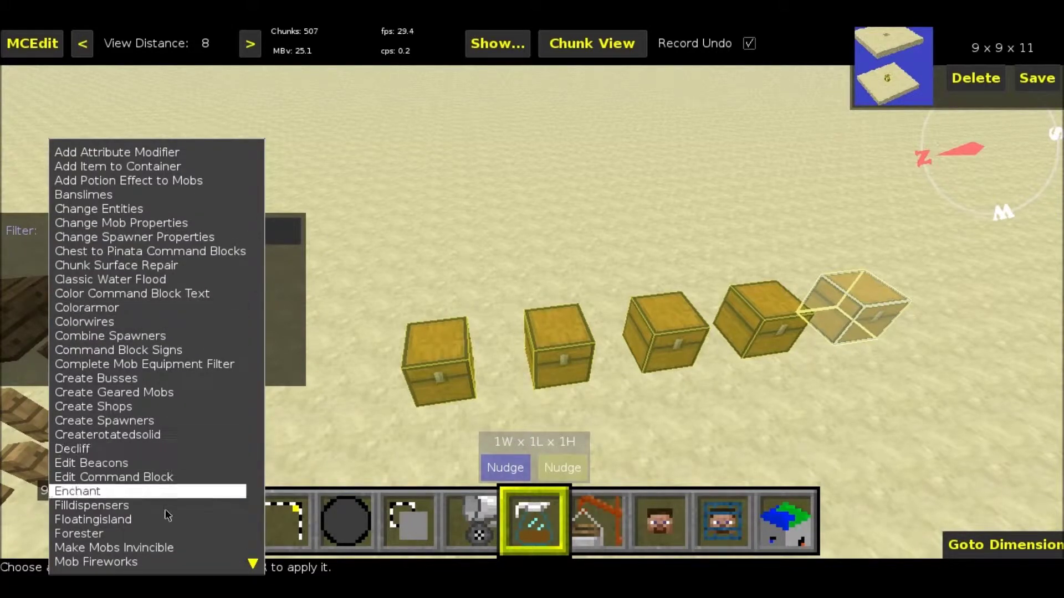
{"action": "scroll", "coordinate": [167, 498], "scroll_direction": "down", "scroll_amount": 5}
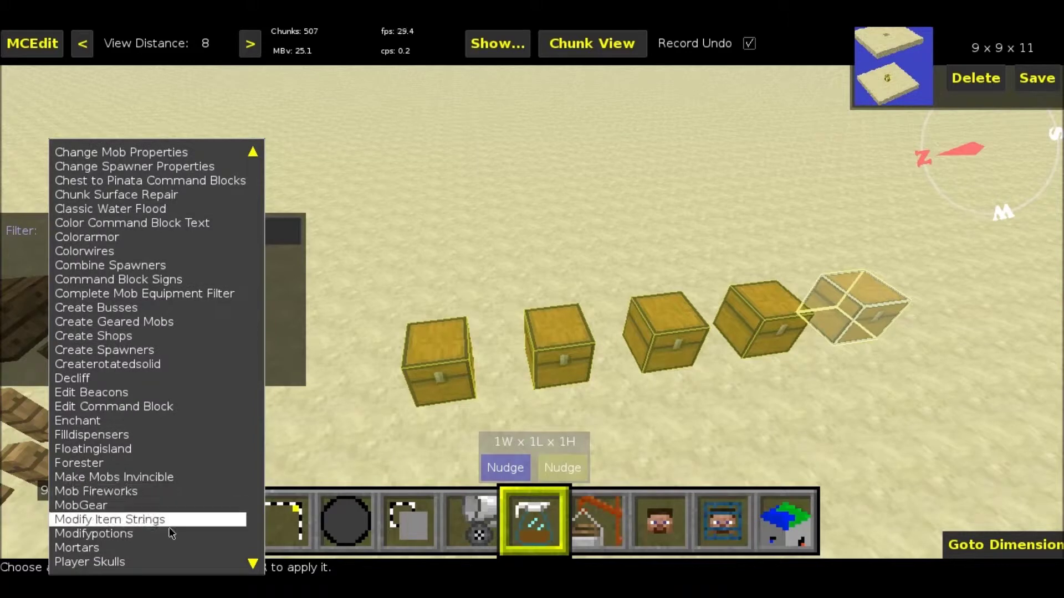
{"action": "left_click", "coordinate": [166, 518]}
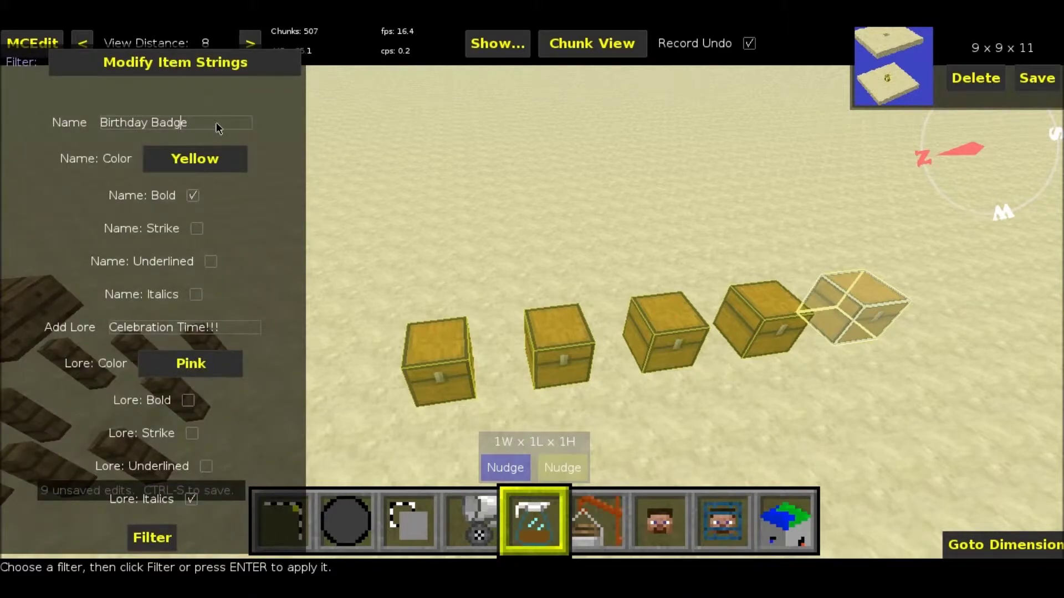
Step: Clear the item name and replace the lore text with "Happy Fun Time"
{"action": "key", "text": "BackSpace"}
{"action": "key", "text": "BackSpace"}
{"action": "key", "text": "BackSpace"}
{"action": "key", "text": "BackSpace"}
{"action": "key", "text": "BackSpace"}
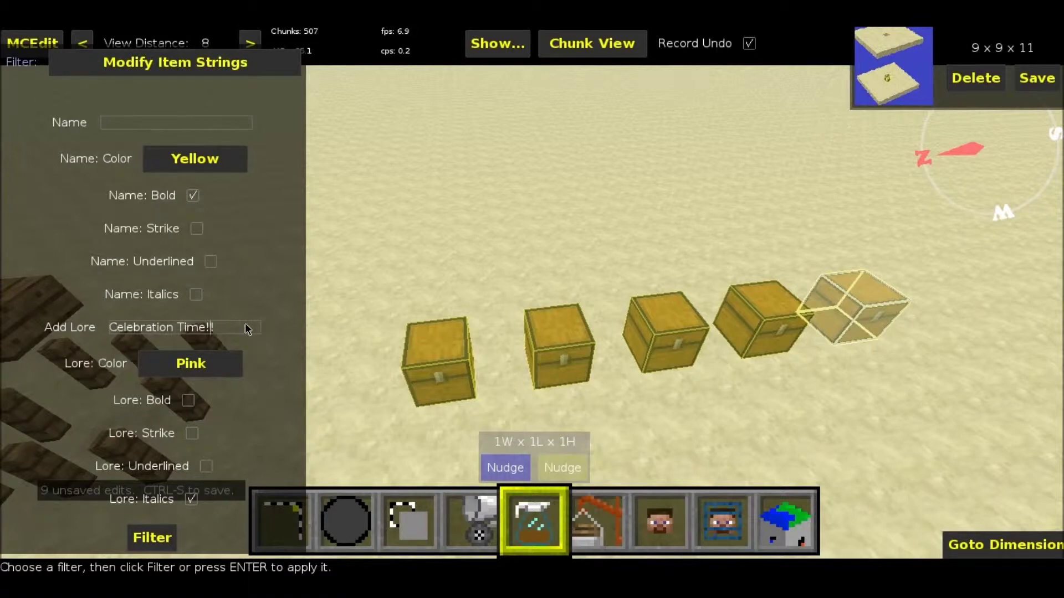
{"action": "key", "text": "BackSpace"}
{"action": "key", "text": "BackSpace"}
{"action": "key", "text": "BackSpace"}
{"action": "key", "text": "BackSpace"}
{"action": "key", "text": "BackSpace"}
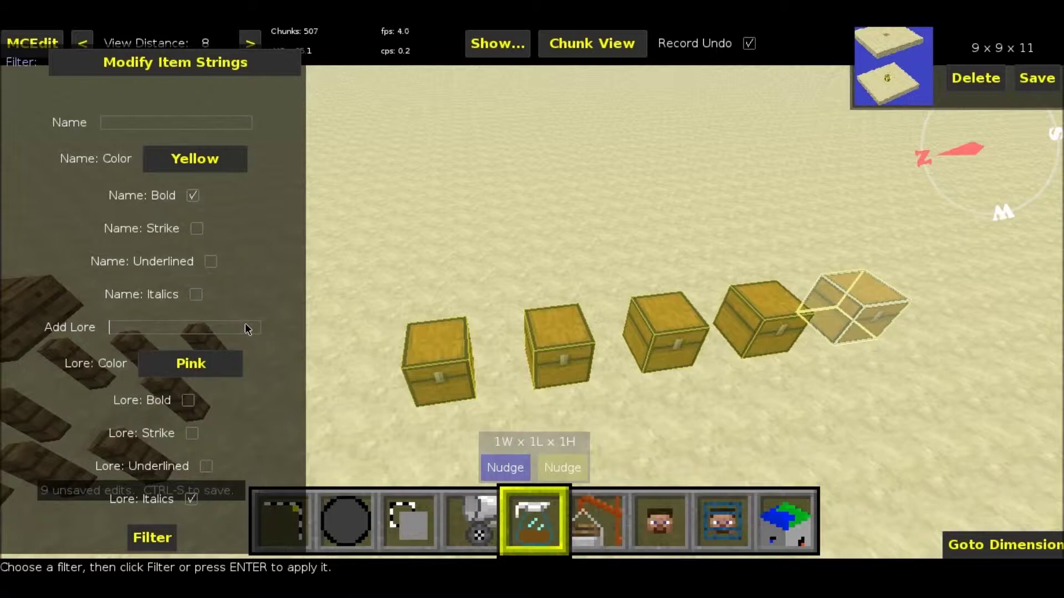
{"action": "type", "text": "Happy Fun Time"}
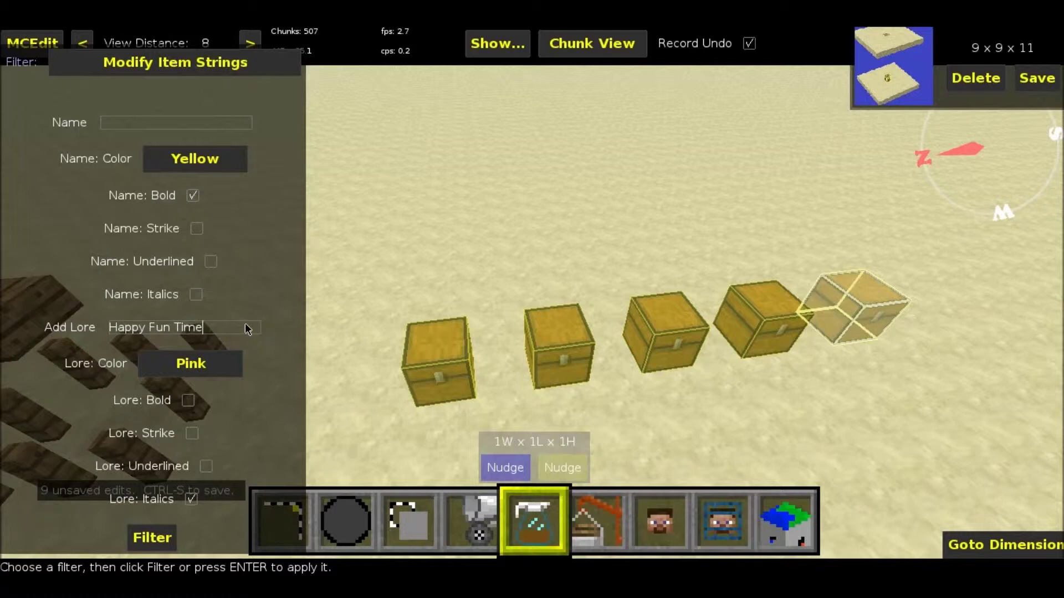
Step: Complete the lore text as "Happy Fun Time VII" in gray without italics and apply it to the fifth chest's item
{"action": "type", "text": " VII"}
{"action": "left_click", "coordinate": [196, 372]}
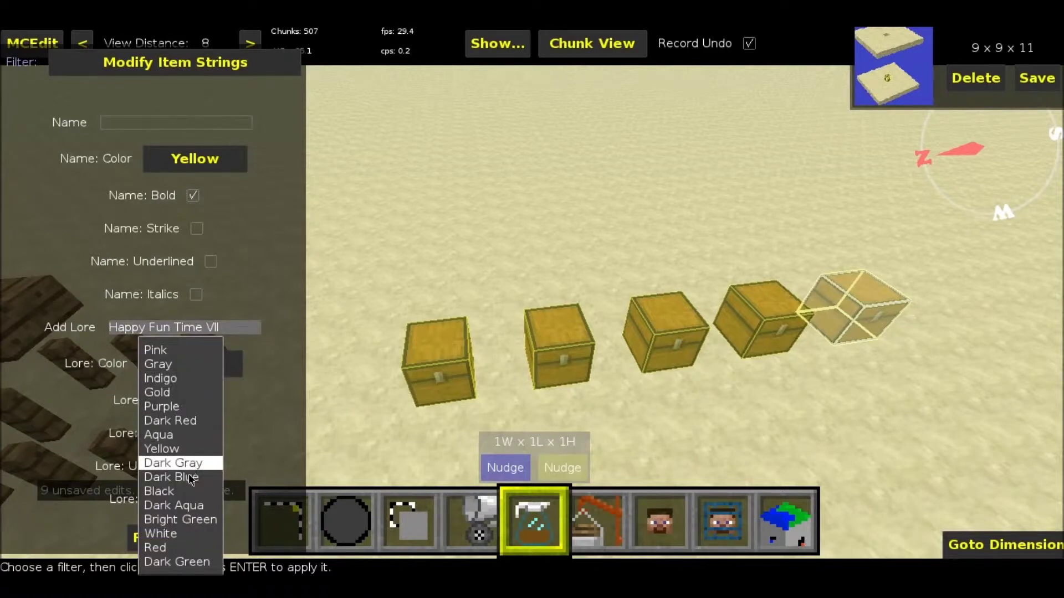
{"action": "left_click", "coordinate": [167, 366]}
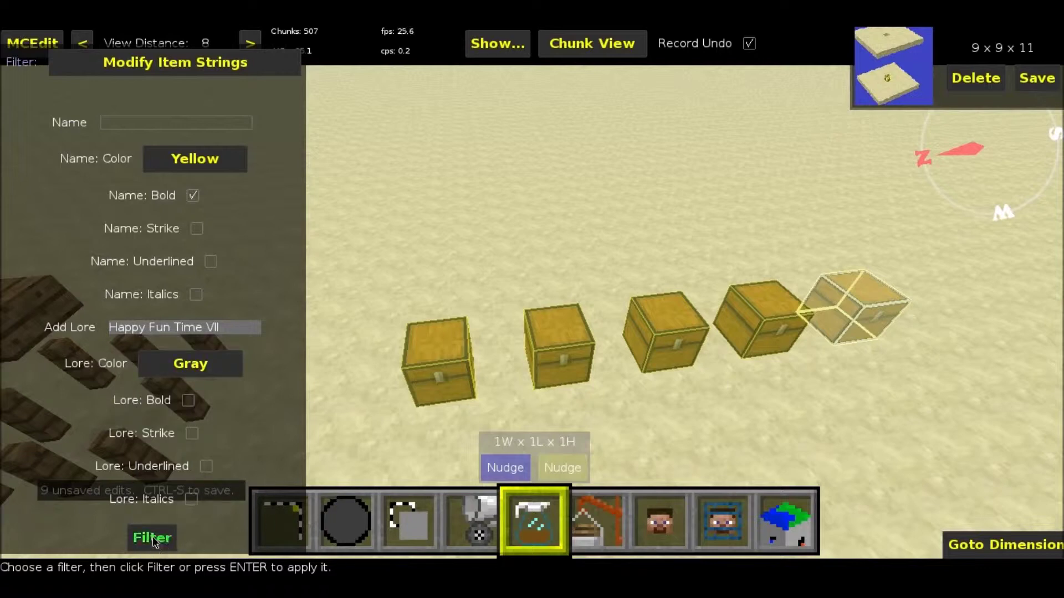
{"action": "left_click", "coordinate": [153, 540]}
Step: Add a second gray lore line, "Presents IV", to the item in the fifth chest
{"action": "key", "text": "BackSpace"}
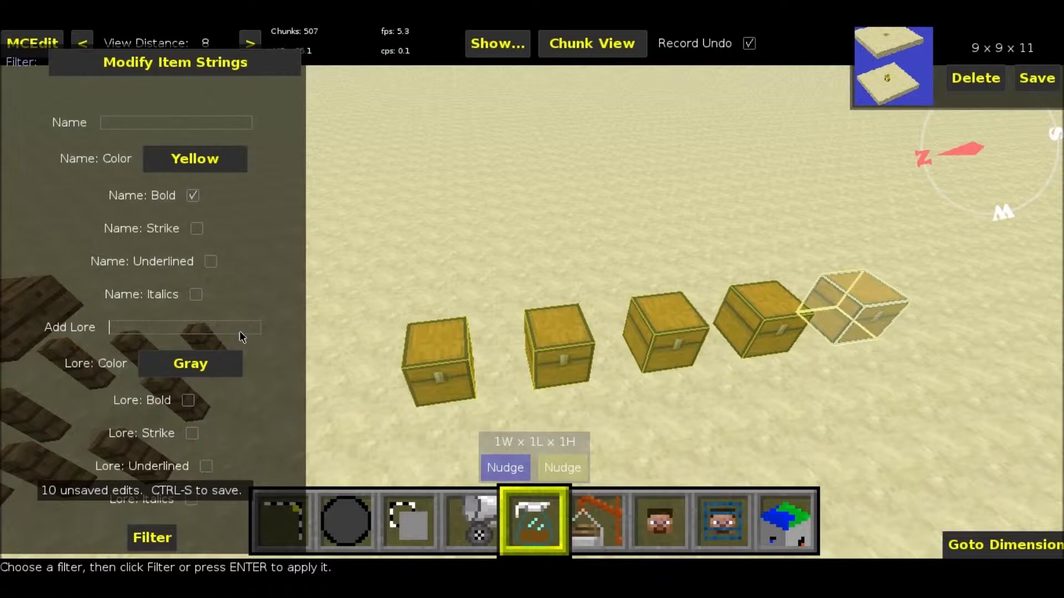
{"action": "type", "text": "Presents IV"}
{"action": "left_click", "coordinate": [154, 538]}
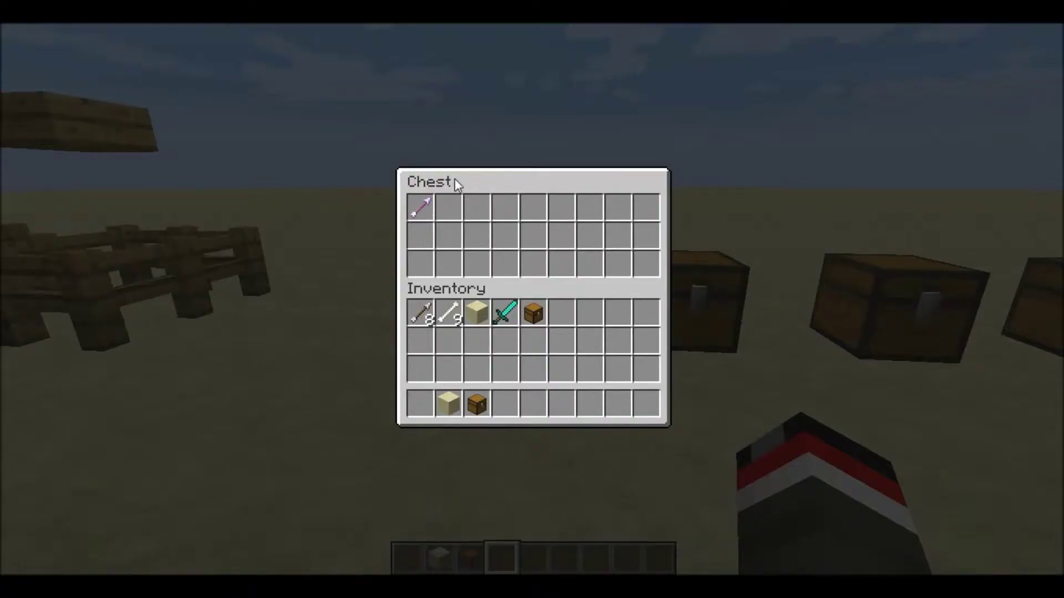
Step: Switch to Minecraft and inspect the names, lore and enchantments of the items in all five chests
{"action": "mouse_move", "coordinate": [424, 201]}
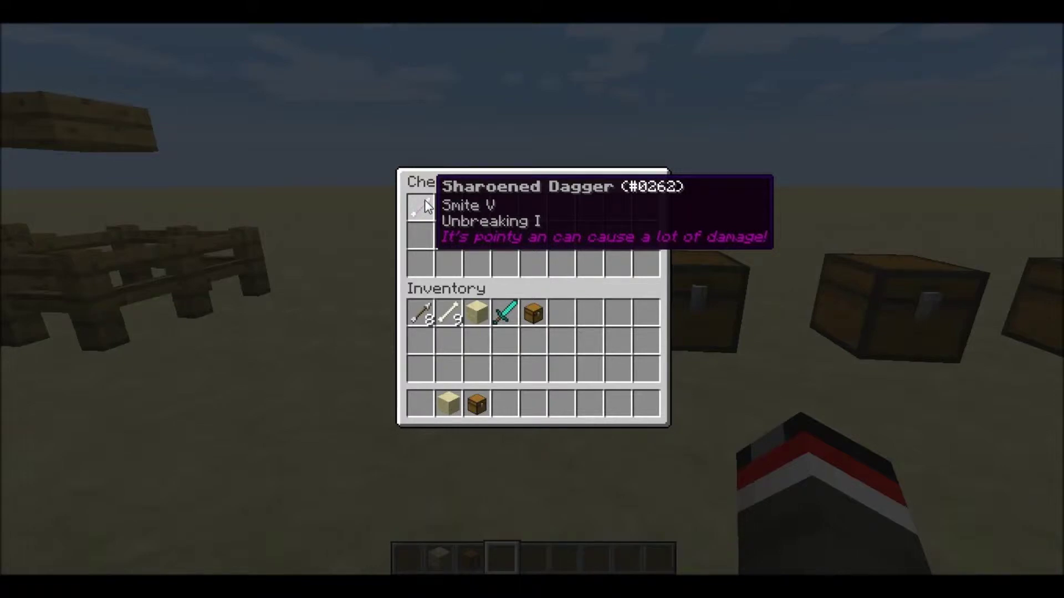
{"action": "key", "text": "Escape"}
{"action": "right_click", "coordinate": [532, 300]}
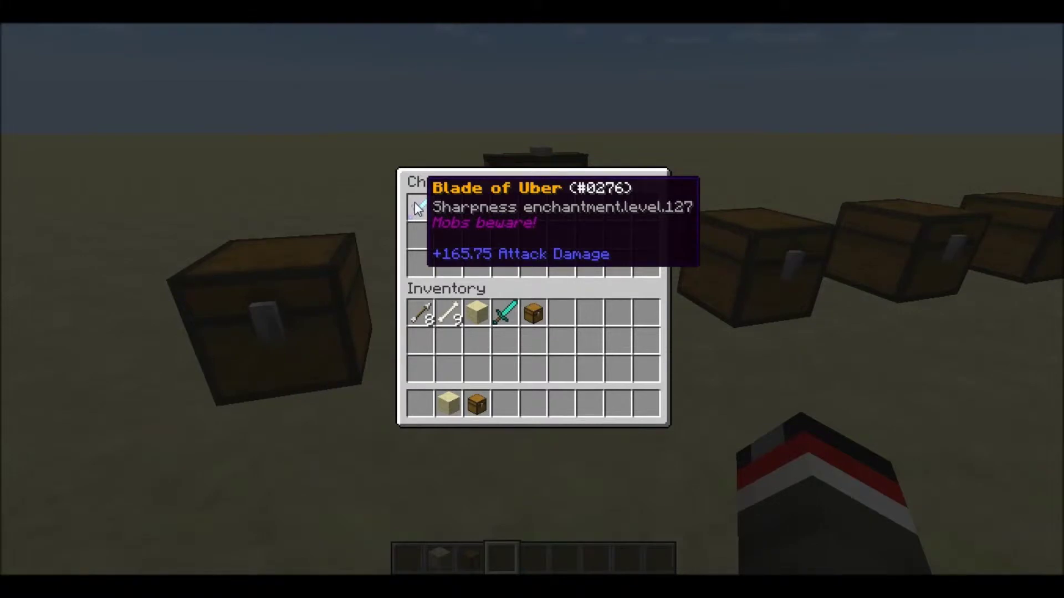
{"action": "key", "text": "Escape"}
{"action": "right_click", "coordinate": [532, 300]}
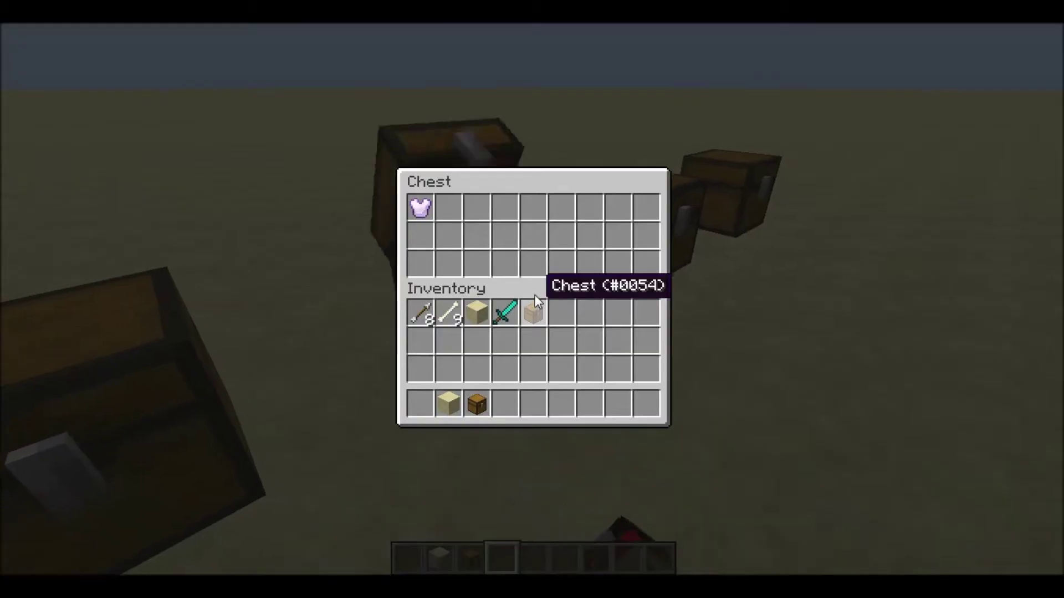
{"action": "mouse_move", "coordinate": [432, 205]}
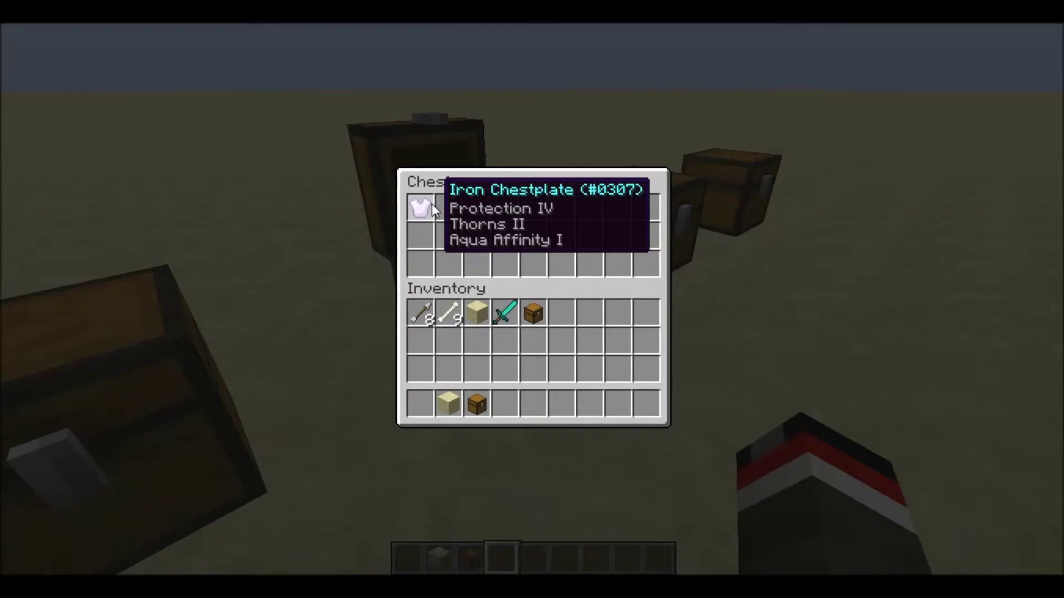
{"action": "key", "text": "Escape"}
{"action": "right_click", "coordinate": [532, 300]}
{"action": "mouse_move", "coordinate": [425, 216]}
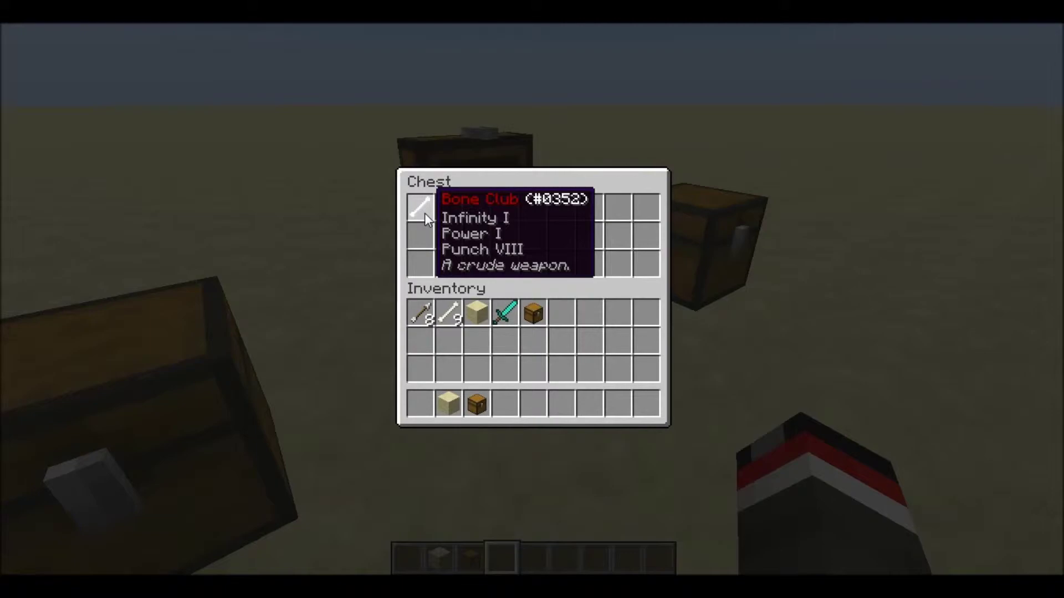
{"action": "key", "text": "Escape"}
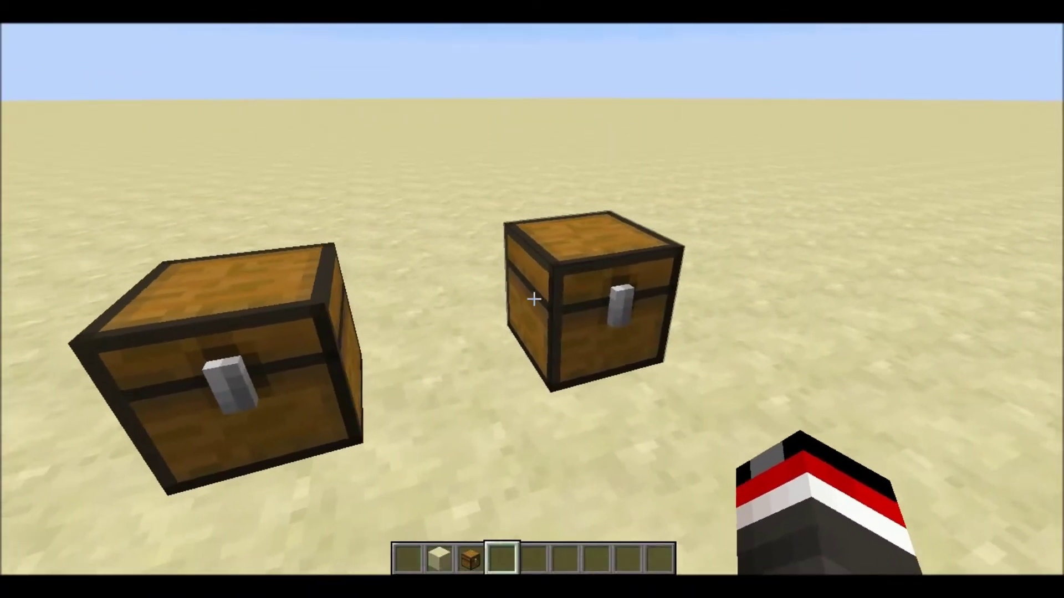
{"action": "right_click", "coordinate": [532, 300]}
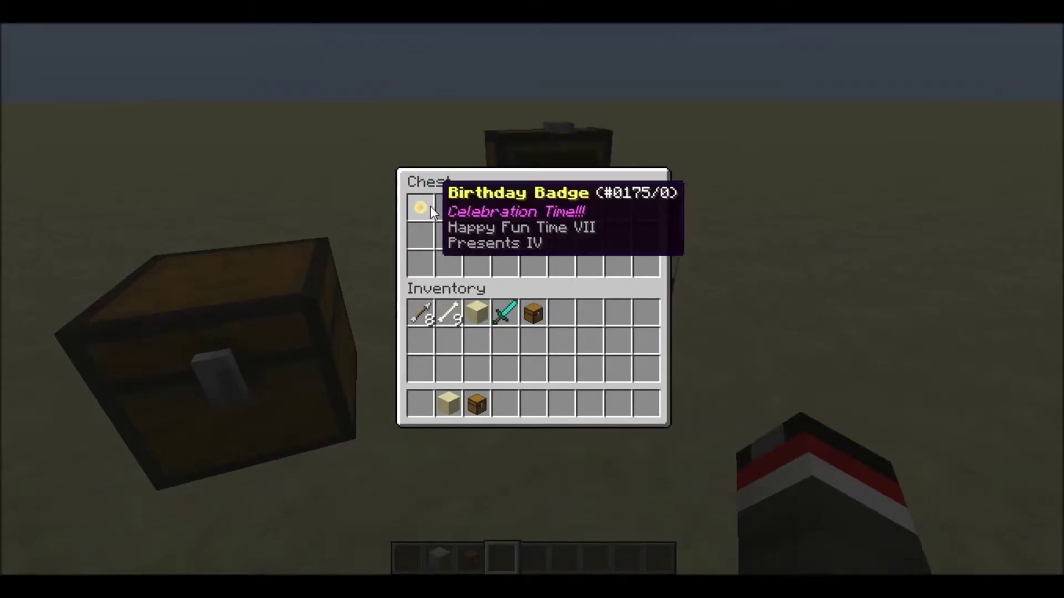
{"action": "key", "text": "Escape"}
Step: Compare the tooltips of the bone in the fourth chest and the item in the fifth chest
{"action": "right_click", "coordinate": [532, 299]}
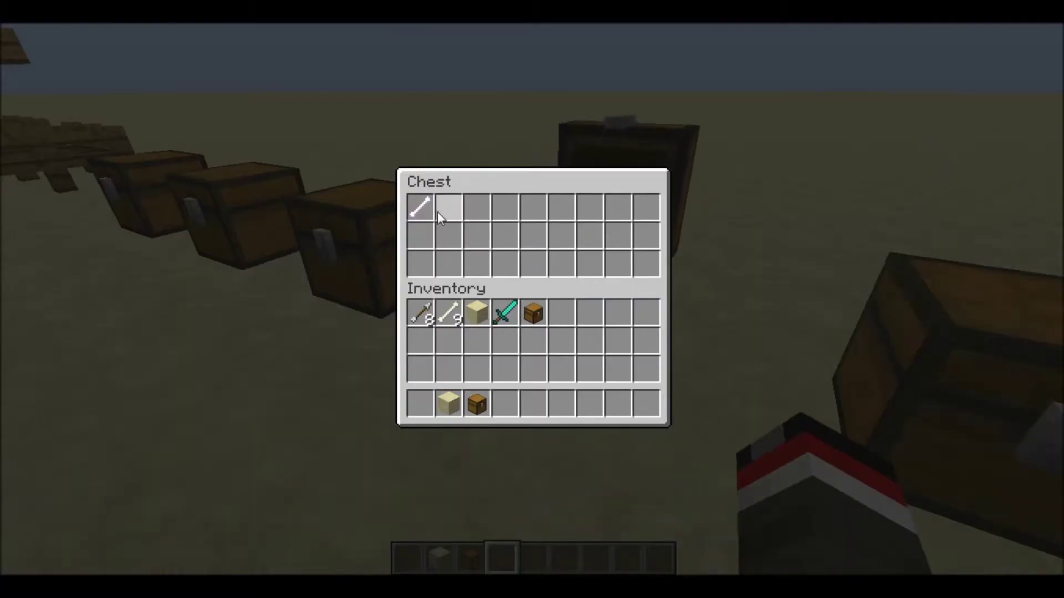
{"action": "mouse_move", "coordinate": [431, 210]}
{"action": "key", "text": "Escape"}
{"action": "right_click", "coordinate": [532, 299]}
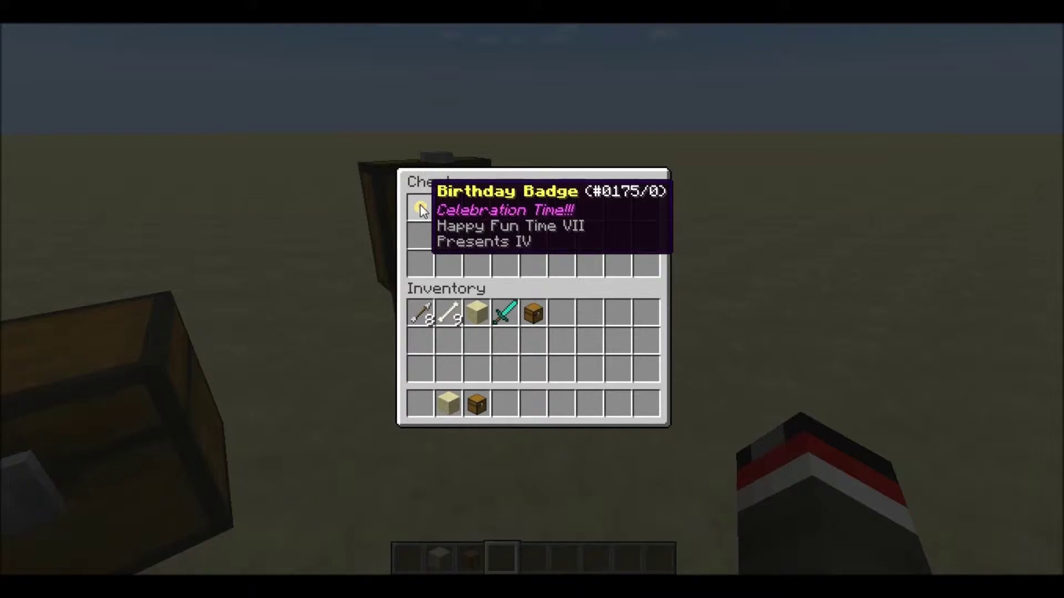
{"action": "key", "text": "Escape"}
{"action": "right_click", "coordinate": [534, 299]}
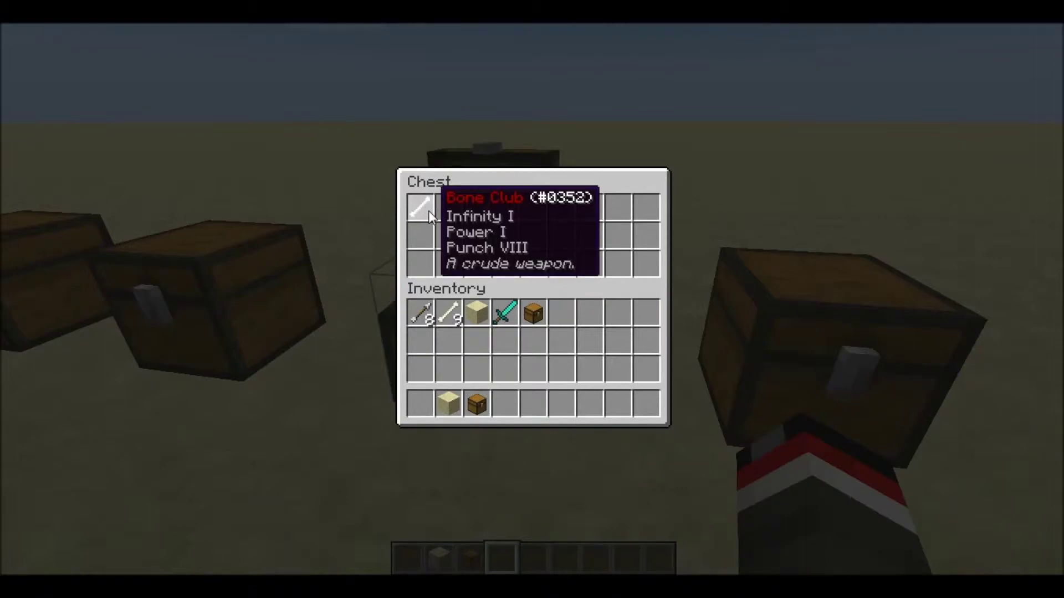
{"action": "key", "text": "Escape"}
{"action": "right_click", "coordinate": [532, 300]}
{"action": "mouse_move", "coordinate": [427, 205]}
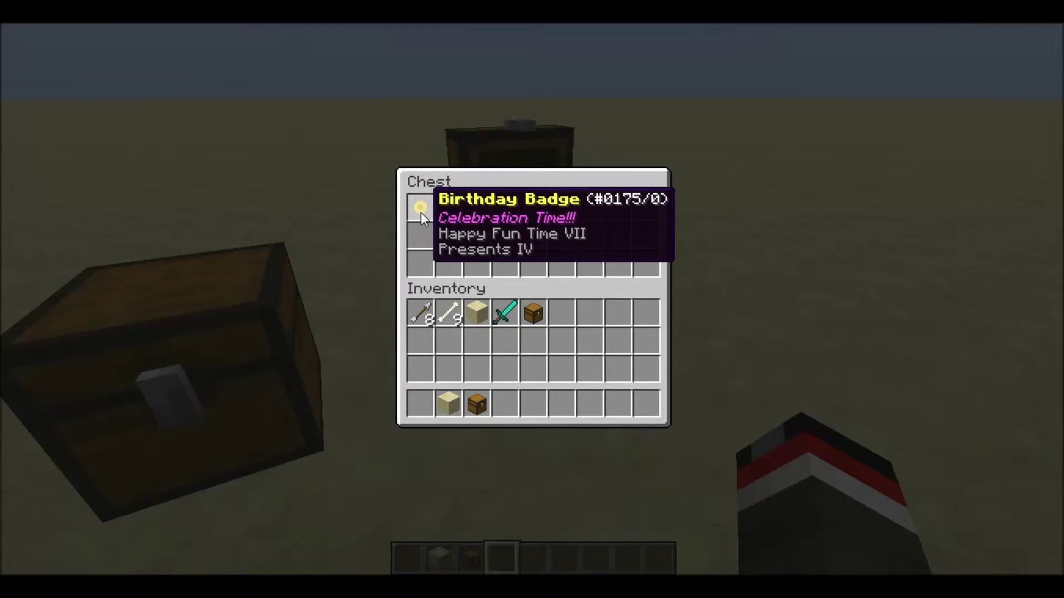
{"action": "key", "text": "Escape"}
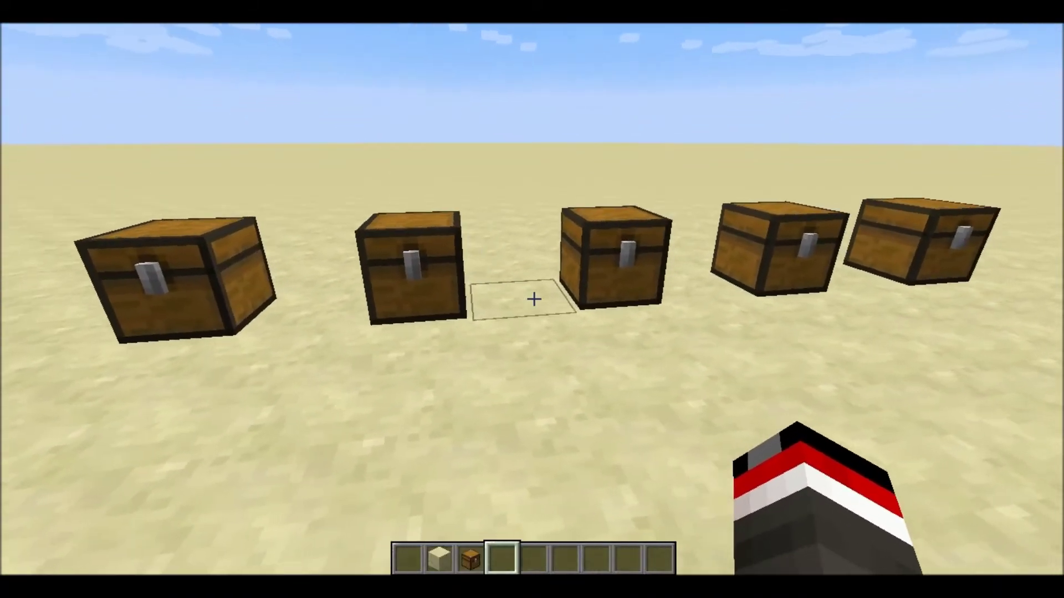
Step: Add a wooden sword from the creative inventory to the fourth hotbar slot
{"action": "key", "text": "w"}
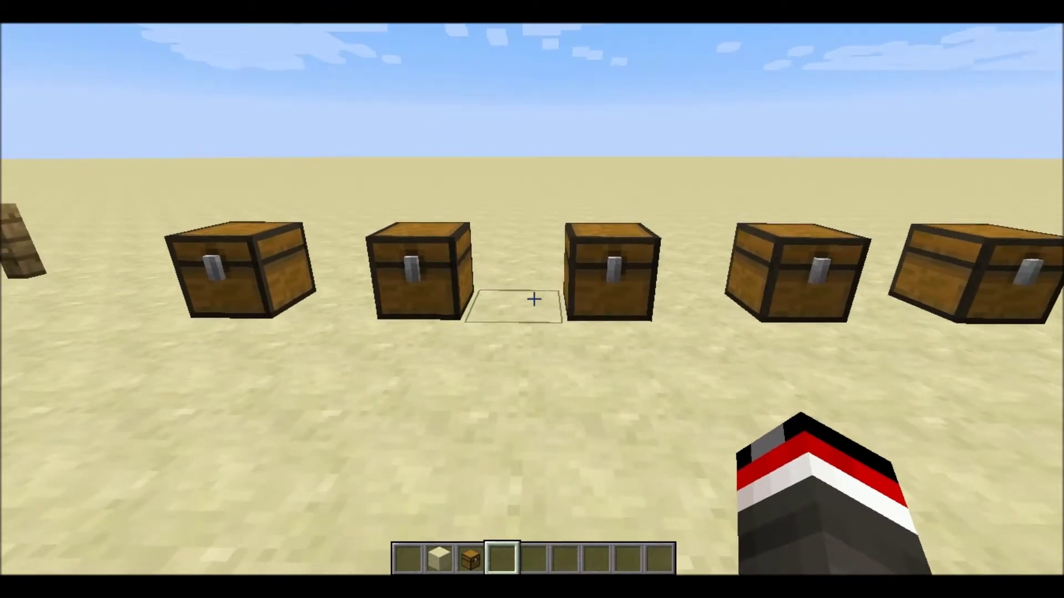
{"action": "key", "text": "w"}
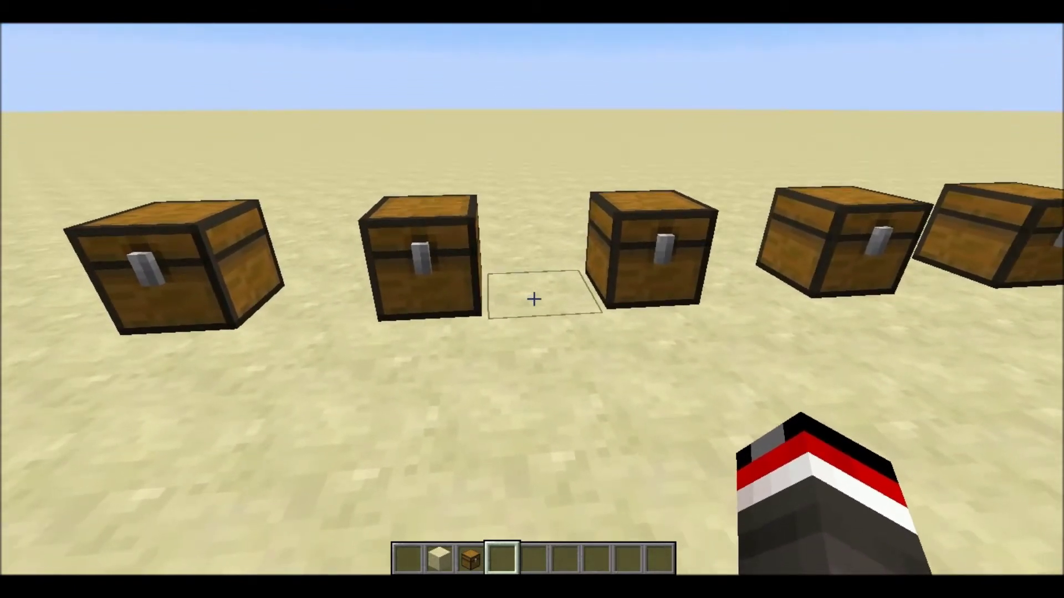
{"action": "key", "text": "e"}
{"action": "left_click", "coordinate": [508, 418]}
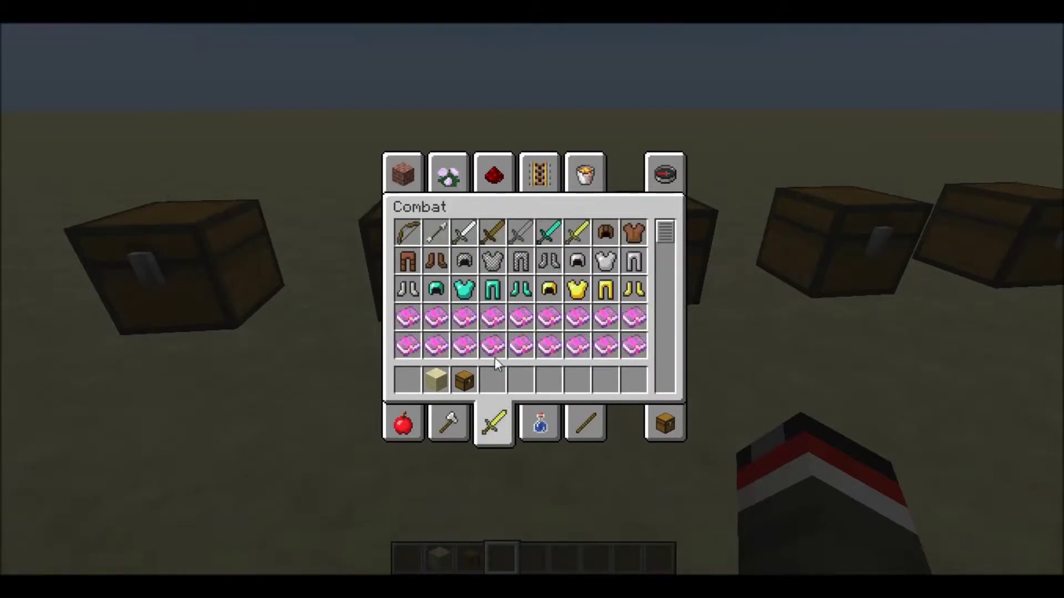
{"action": "left_click", "coordinate": [492, 232]}
{"action": "left_click", "coordinate": [493, 380]}
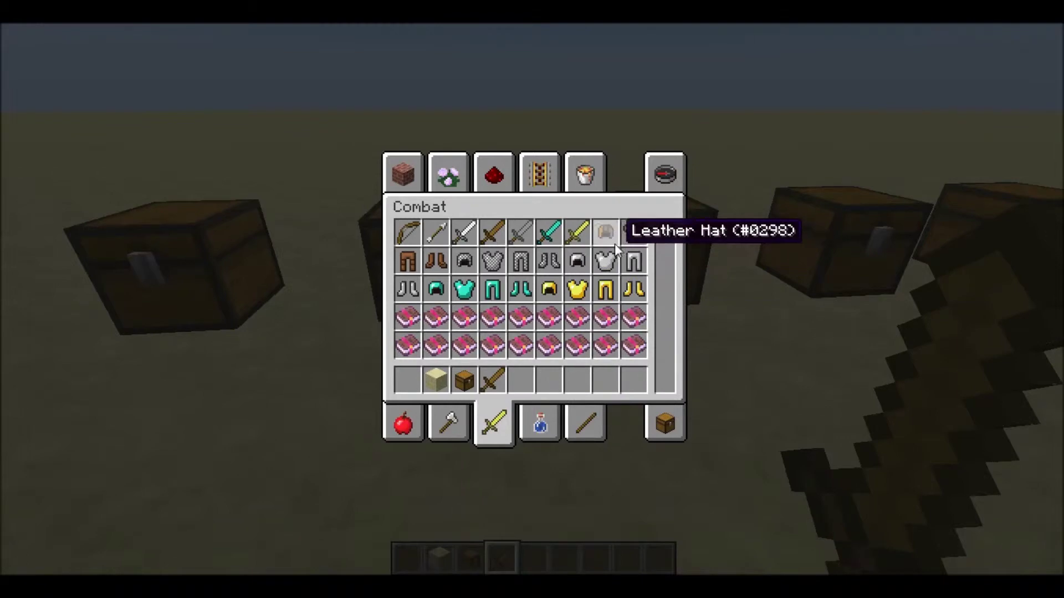
Step: Add a stick from the creative materials to the hotbar slot beside the wooden sword
{"action": "left_click", "coordinate": [585, 173]}
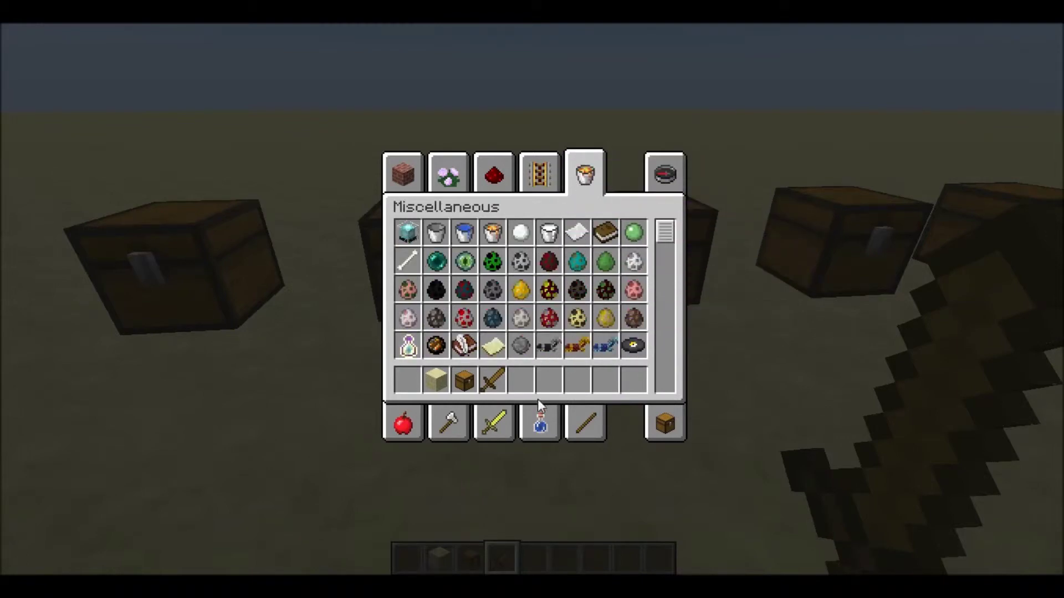
{"action": "left_click", "coordinate": [540, 422]}
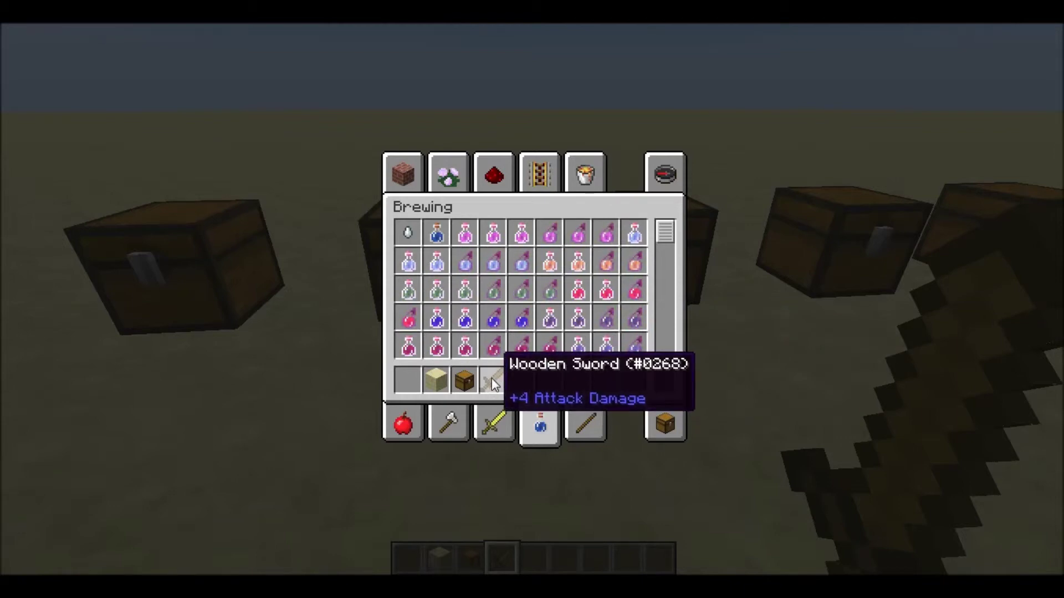
{"action": "left_click", "coordinate": [570, 416]}
{"action": "left_click", "coordinate": [521, 377]}
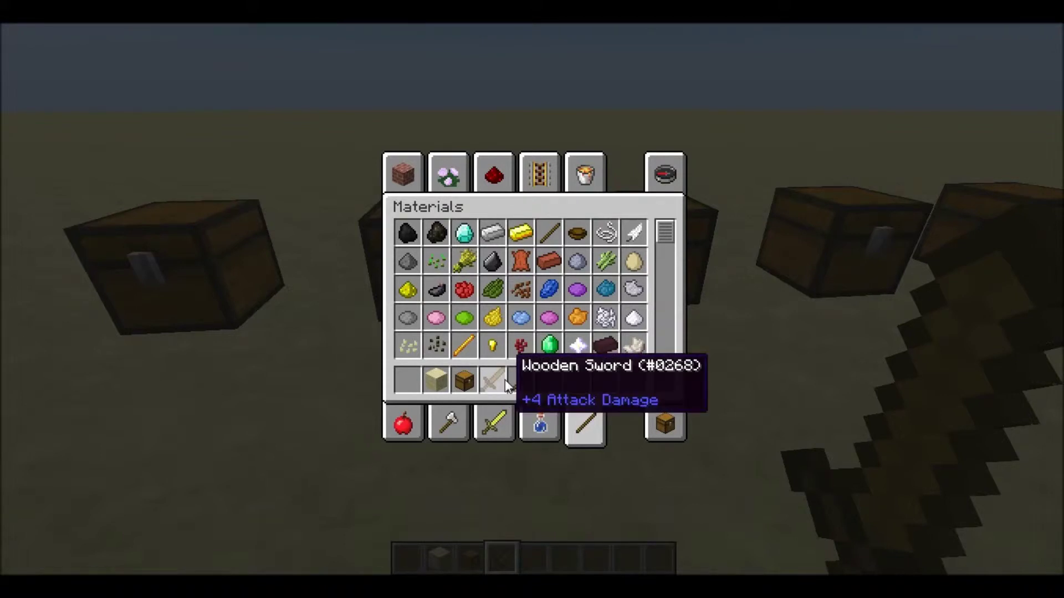
{"action": "key", "text": "Escape"}
{"action": "key", "text": "Escape"}
{"action": "key", "text": "Escape"}
Step: Place a second row of four chests in front of the first row and put the stick into the first new one
{"action": "scroll", "coordinate": [532, 299], "scroll_direction": "up", "scroll_amount": 1}
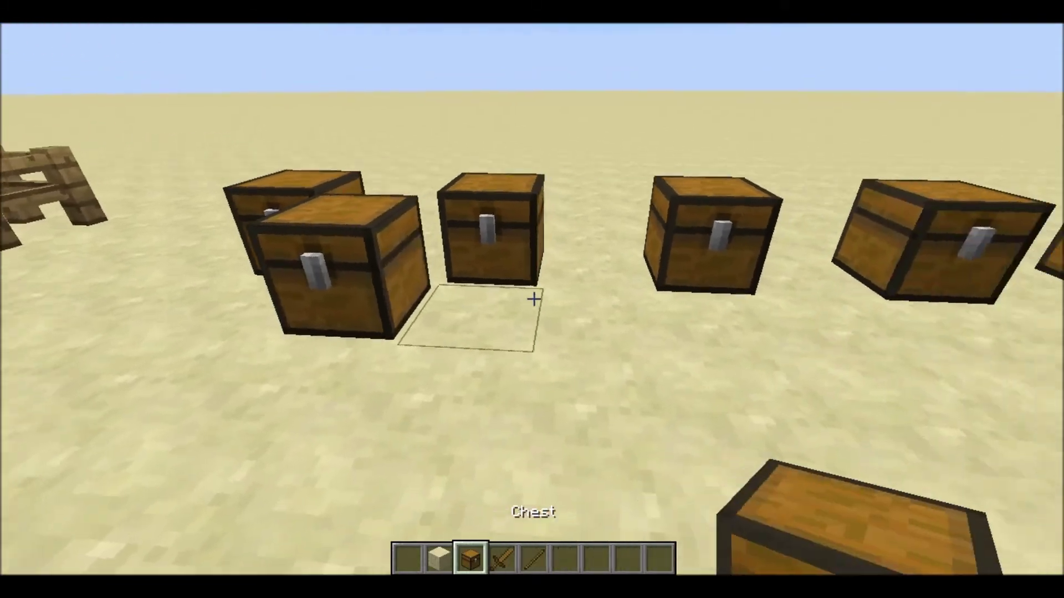
{"action": "right_click", "coordinate": [533, 299]}
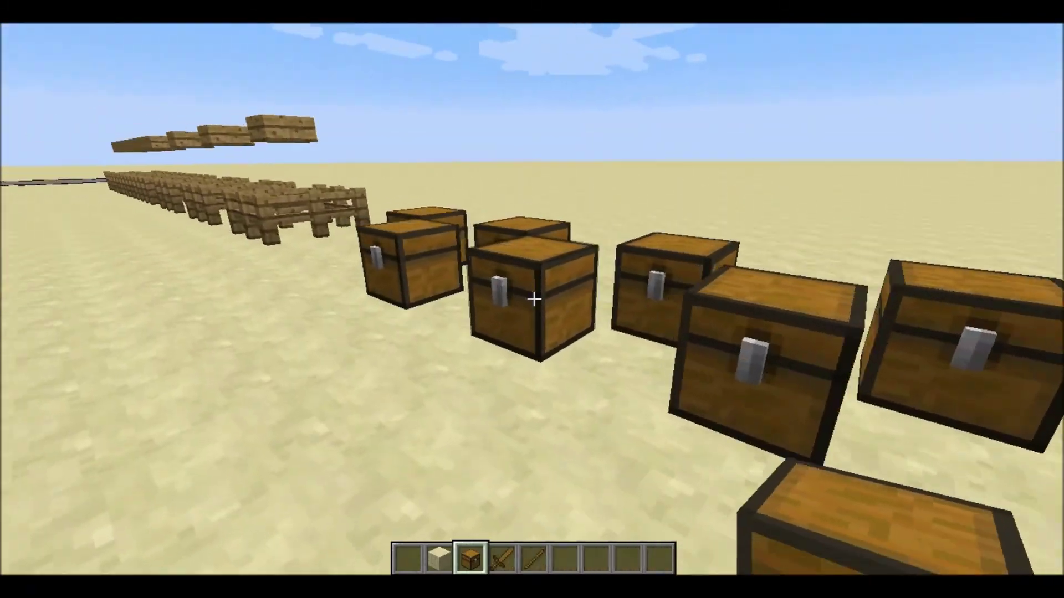
{"action": "right_click", "coordinate": [532, 299]}
{"action": "left_click", "coordinate": [533, 403]}
{"action": "left_click", "coordinate": [422, 210]}
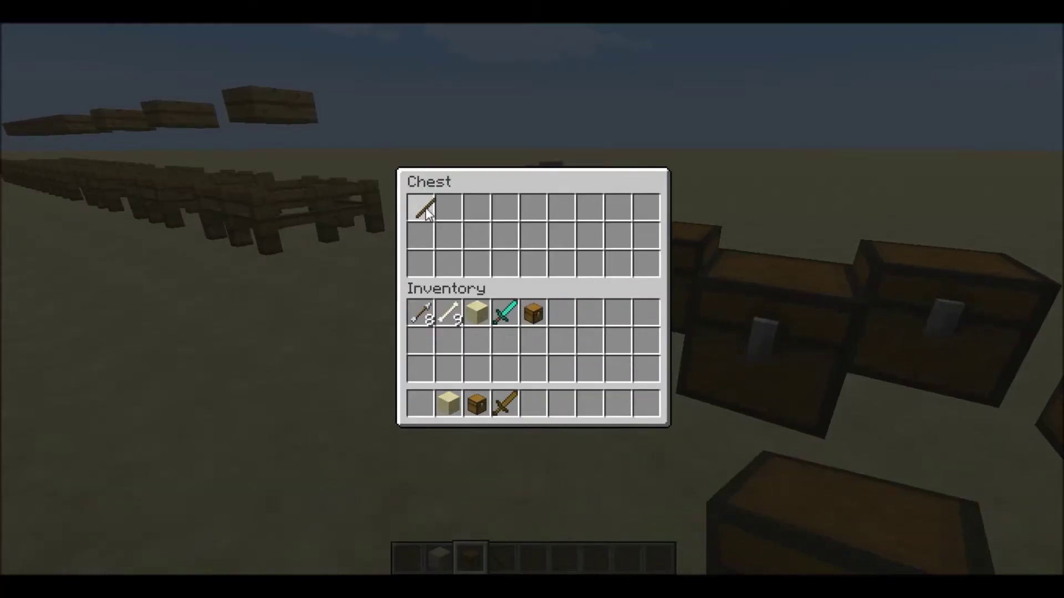
{"action": "key", "text": "Escape"}
Step: Put the diamond sword from the inventory into the second chest of the new row
{"action": "right_click", "coordinate": [532, 299]}
{"action": "left_click", "coordinate": [502, 311], "text": "shift"}
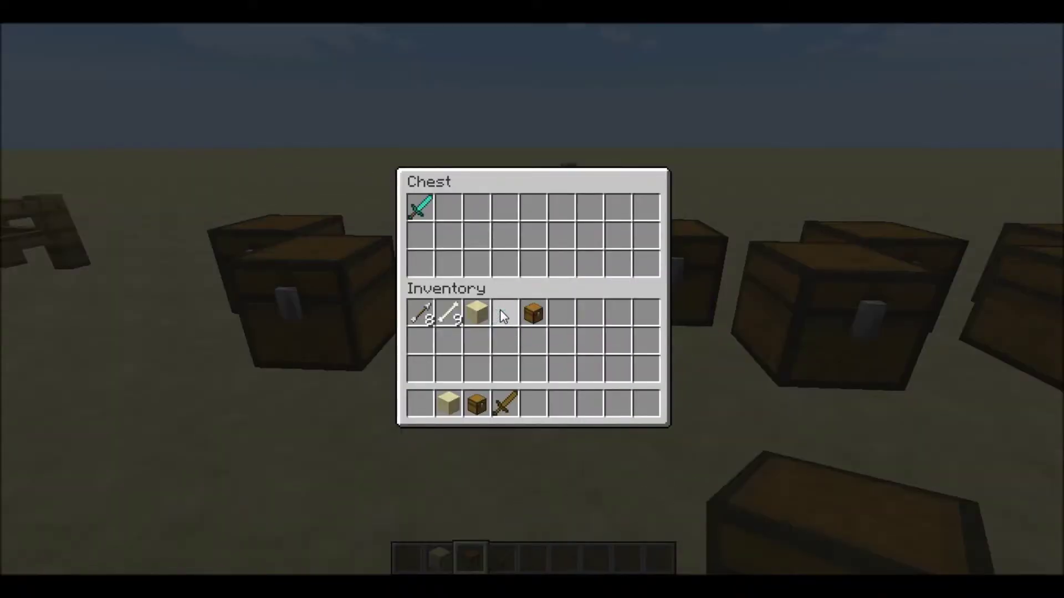
{"action": "key", "text": "Escape"}
Step: Take a nether star and one other item from the creative materials into empty hotbar slots
{"action": "key", "text": "e"}
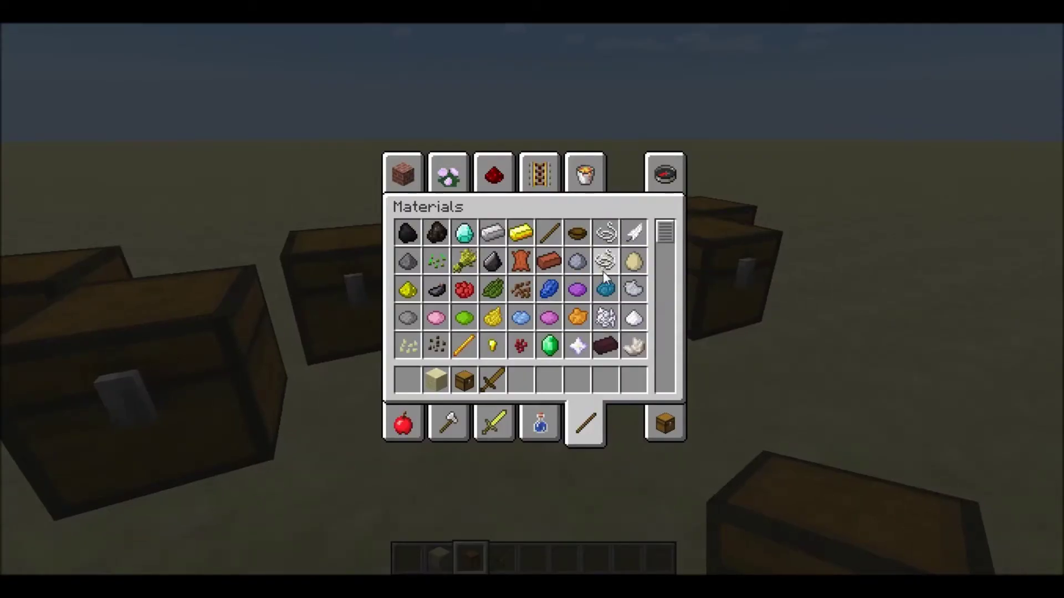
{"action": "left_click", "coordinate": [574, 379]}
{"action": "left_click", "coordinate": [578, 347]}
{"action": "left_click", "coordinate": [550, 381]}
{"action": "key", "text": "Escape"}
Step: Store the two newly taken materials in the remaining two chests of the new row, one in each
{"action": "right_click", "coordinate": [532, 299]}
{"action": "left_click", "coordinate": [574, 397], "text": "shift"}
{"action": "key", "text": "Escape"}
{"action": "right_click", "coordinate": [532, 300]}
{"action": "left_click", "coordinate": [591, 400], "text": "shift"}
{"action": "key", "text": "Escape"}
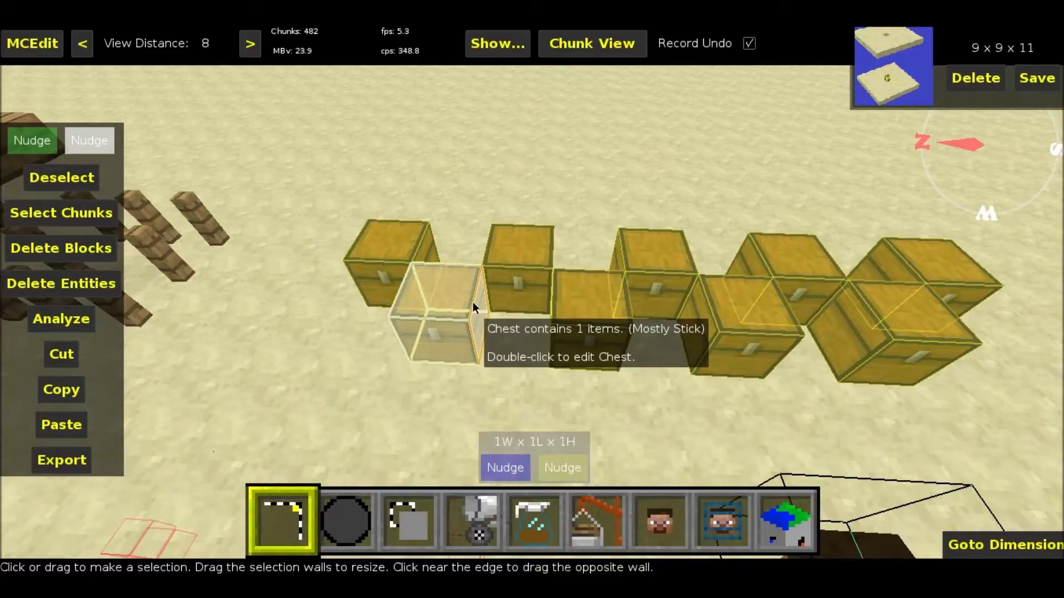
Step: Switch to MCEdit and choose the Add Attribute Modifier filter for the selected chest holding the stick
{"action": "left_click", "coordinate": [553, 541]}
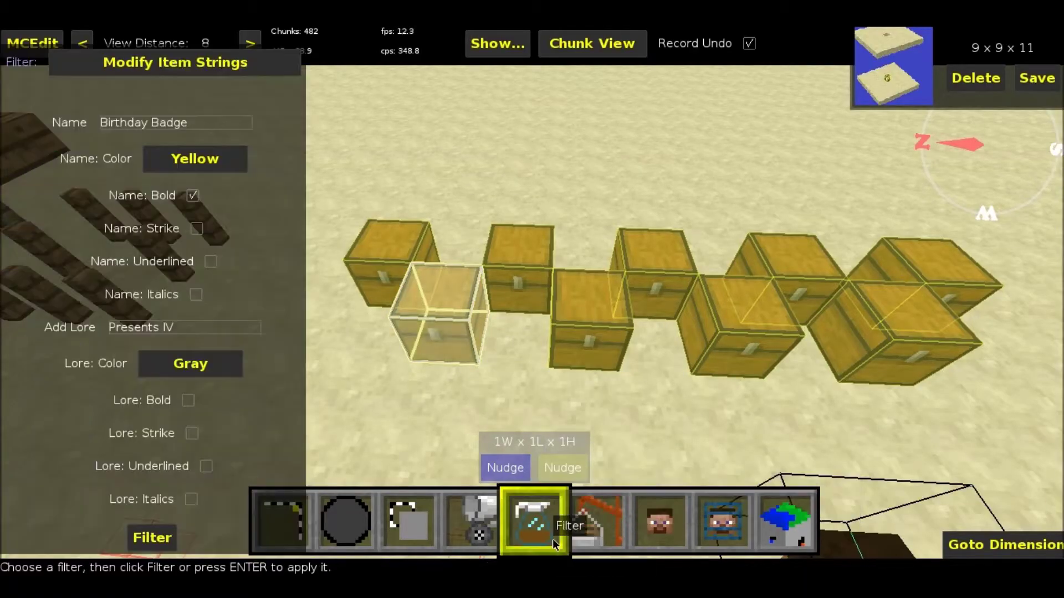
{"action": "left_click", "coordinate": [197, 62]}
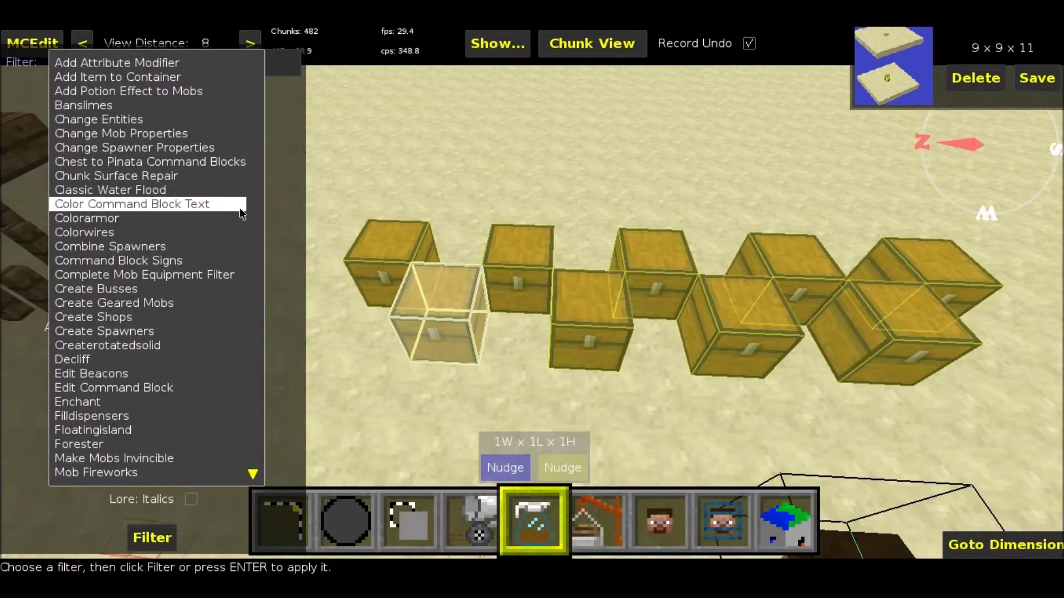
{"action": "left_click", "coordinate": [121, 65]}
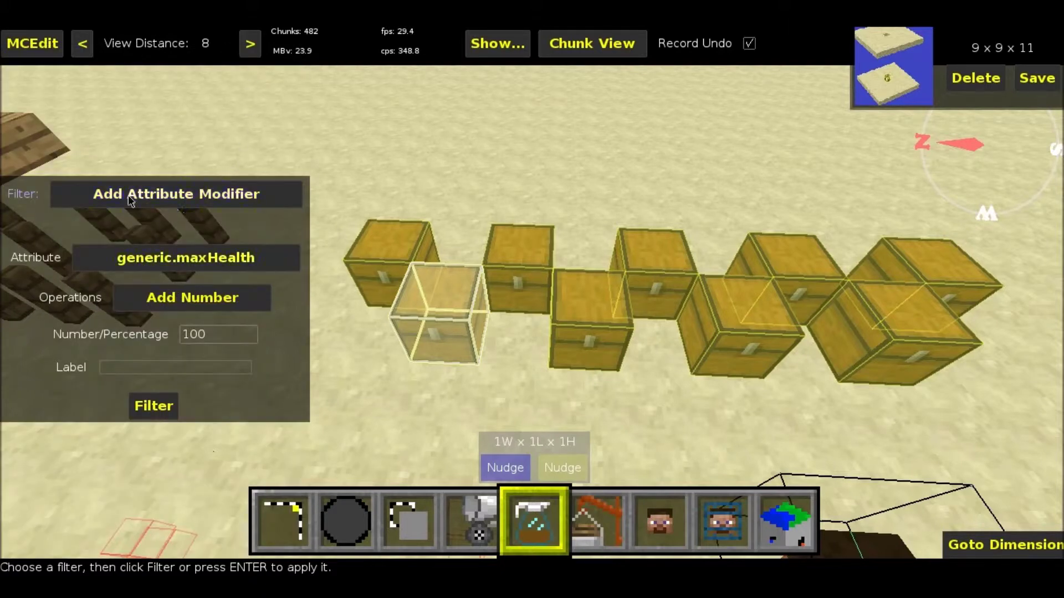
Step: Set the attribute modifier to generic.maxHealth with the Add Number operation
{"action": "left_click", "coordinate": [254, 261]}
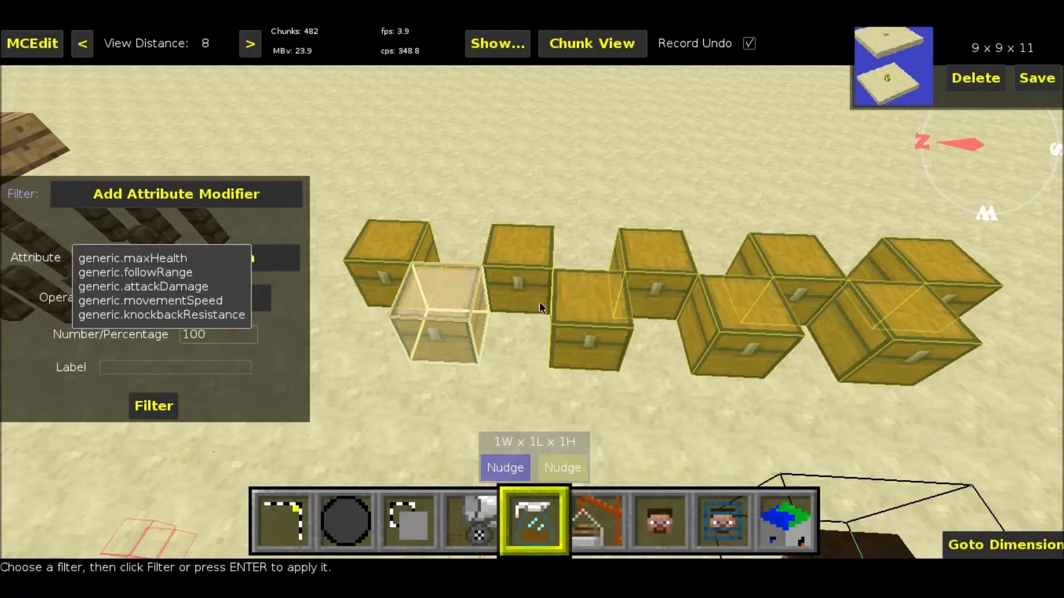
{"action": "left_click", "coordinate": [218, 258]}
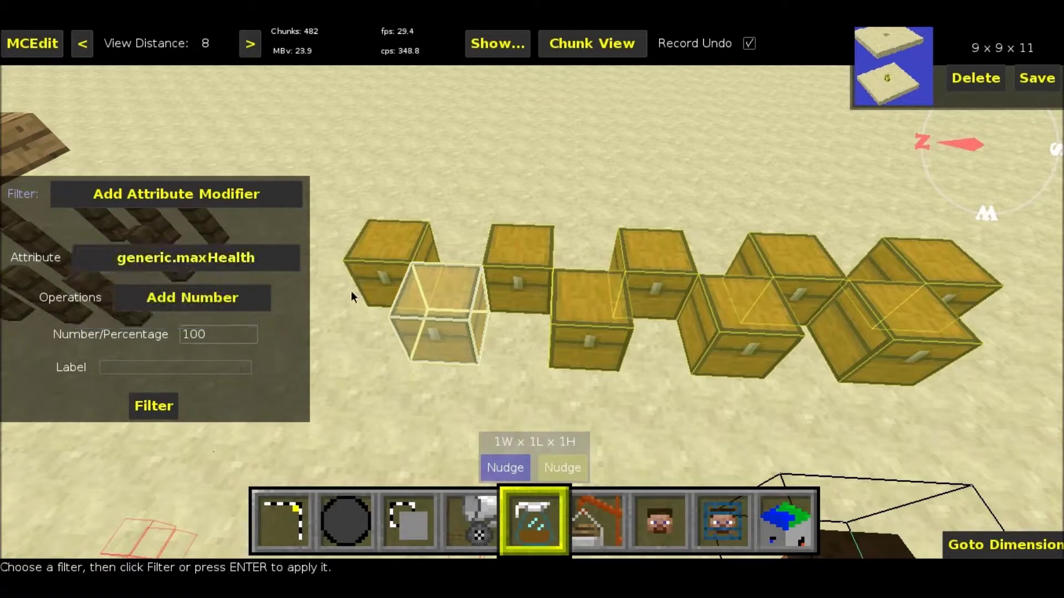
{"action": "left_click", "coordinate": [221, 300]}
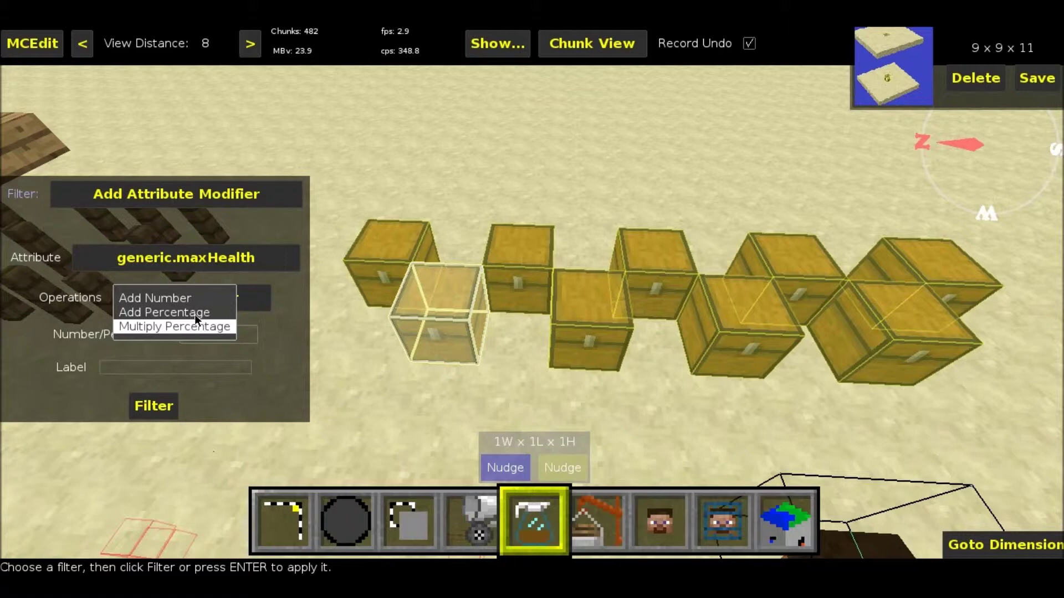
{"action": "left_click", "coordinate": [189, 300]}
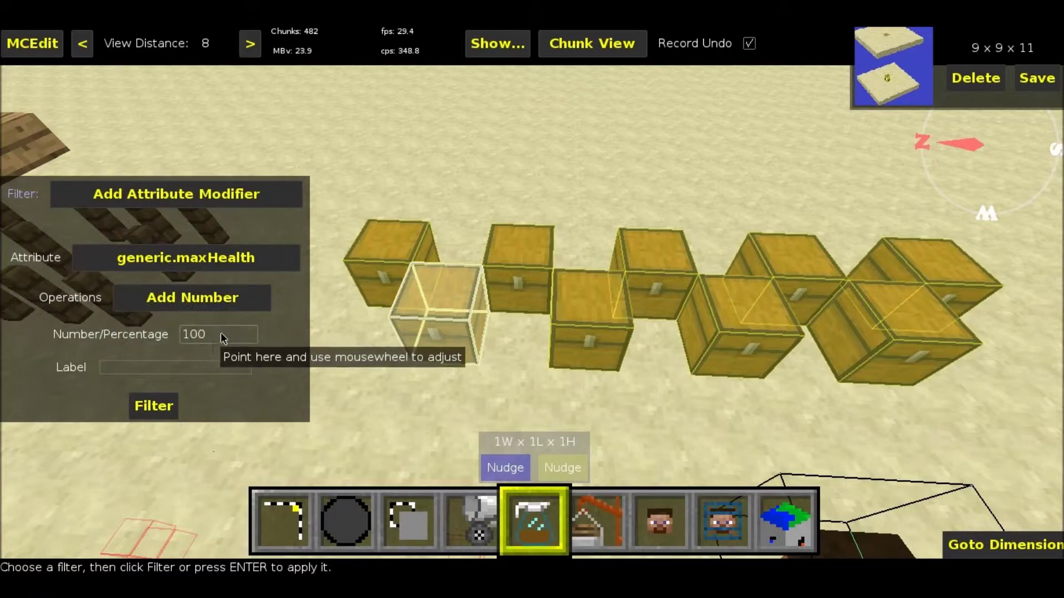
Step: Set the modifier's number to 40 with the label "+40 Health" and apply the filter to the stick's chest
{"action": "left_click", "coordinate": [223, 339]}
{"action": "key", "text": "BackSpace"}
{"action": "key", "text": "BackSpace"}
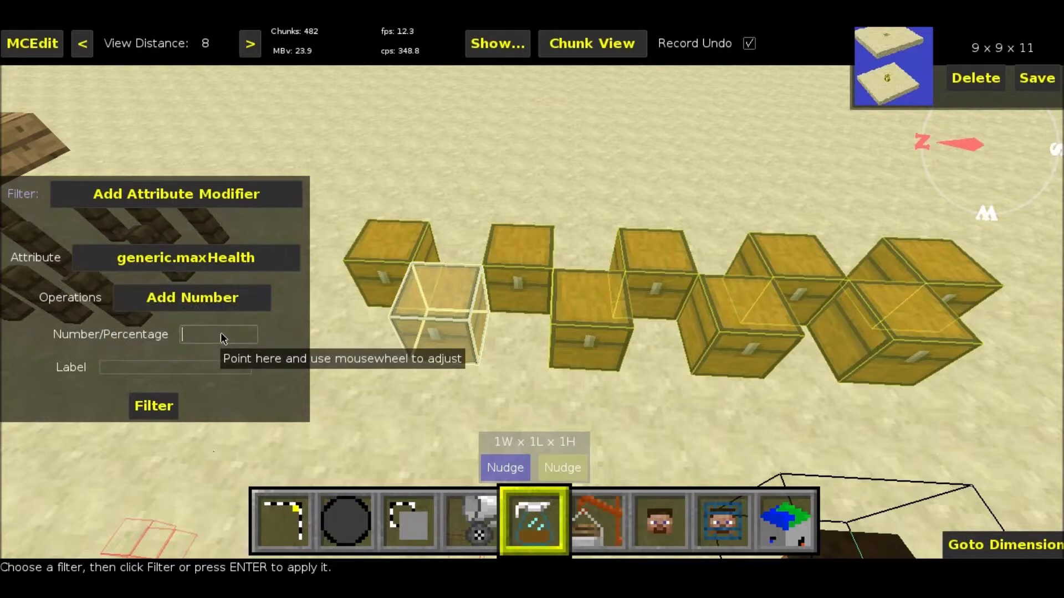
{"action": "type", "text": "40"}
{"action": "left_click", "coordinate": [207, 368]}
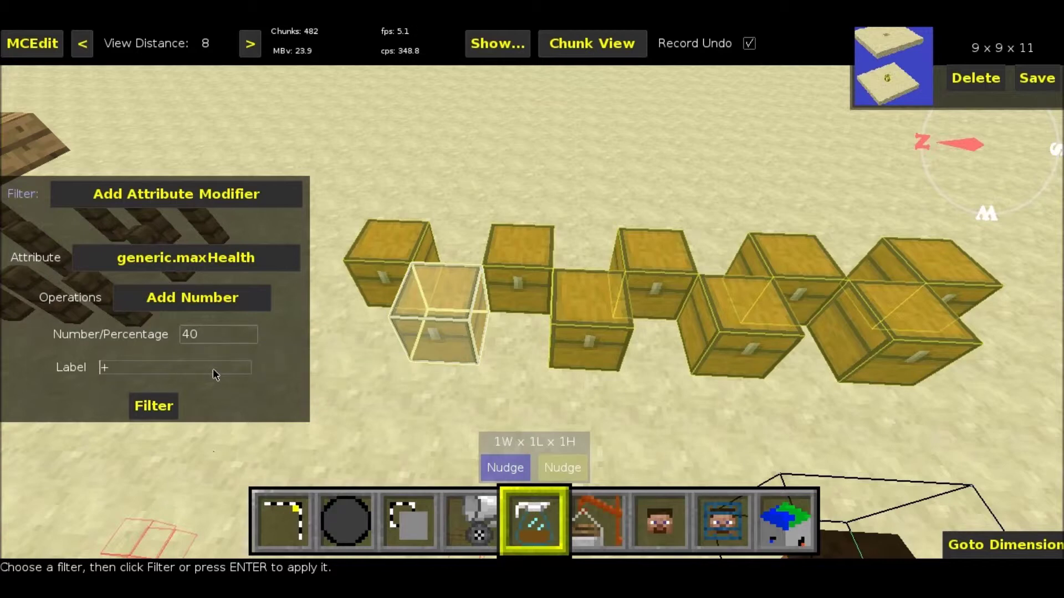
{"action": "type", "text": "+40 Health"}
{"action": "left_click", "coordinate": [155, 407]}
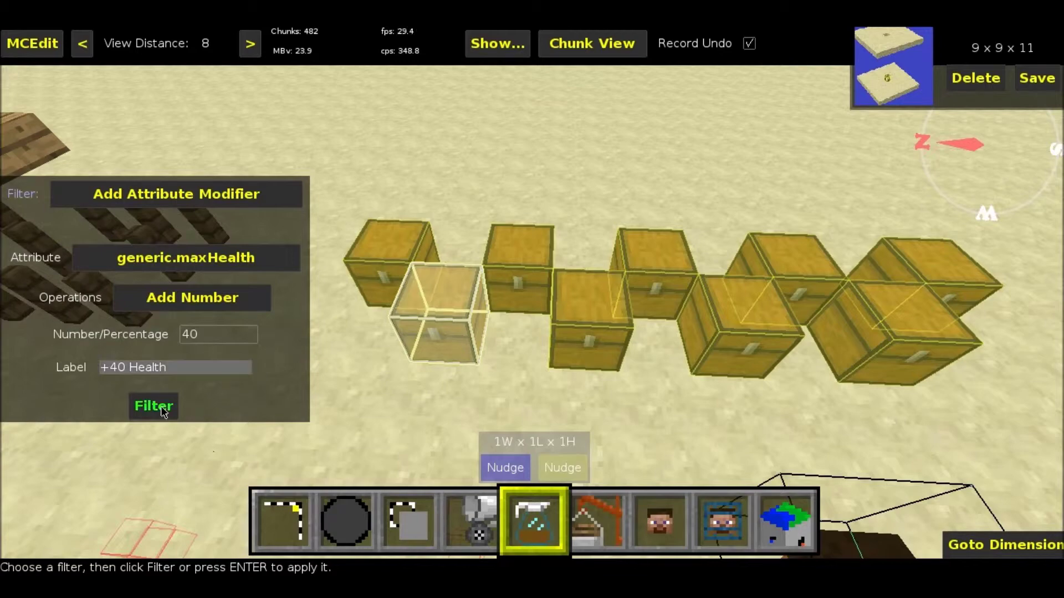
Step: Select the second front-row chest, holding the diamond sword, and set its modifier to generic.attackDamage with Add Number
{"action": "left_click", "coordinate": [280, 528]}
{"action": "left_click_drag", "start_coordinate": [561, 324], "coordinate": [561, 324]}
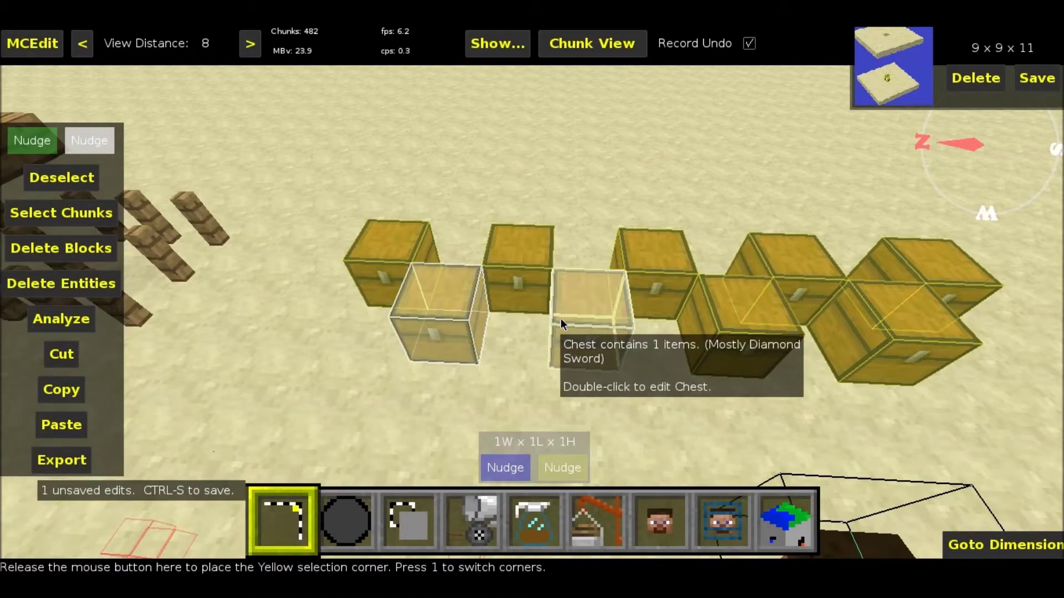
{"action": "left_click", "coordinate": [521, 508]}
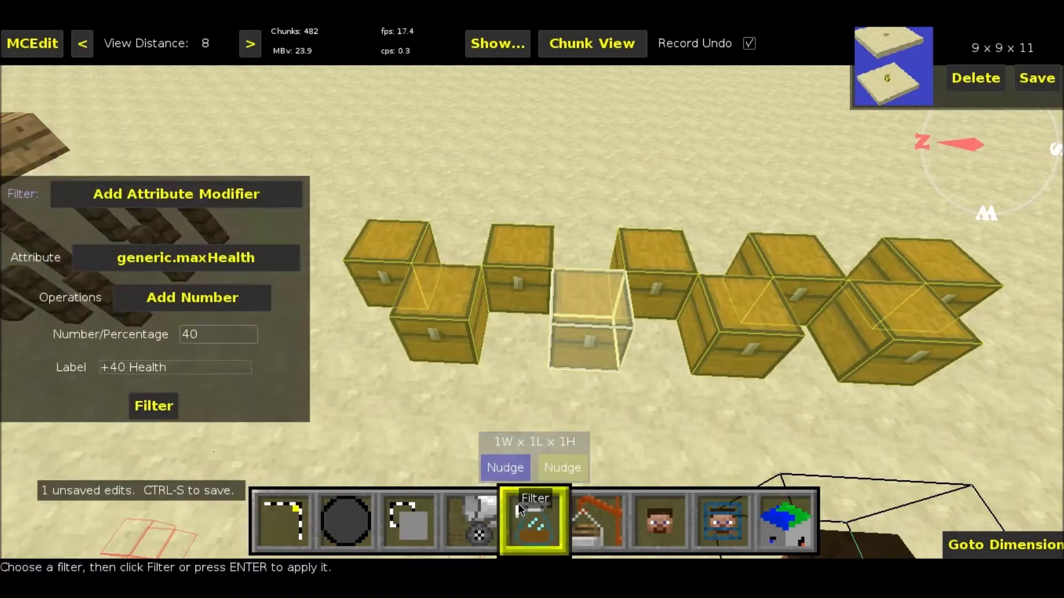
{"action": "left_click", "coordinate": [242, 259]}
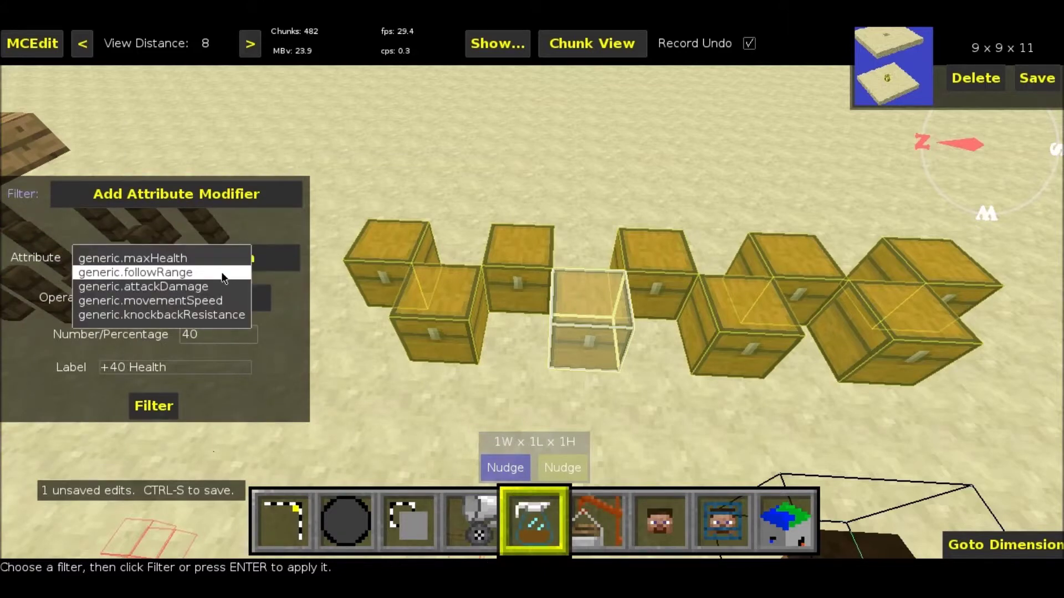
{"action": "left_click", "coordinate": [221, 287]}
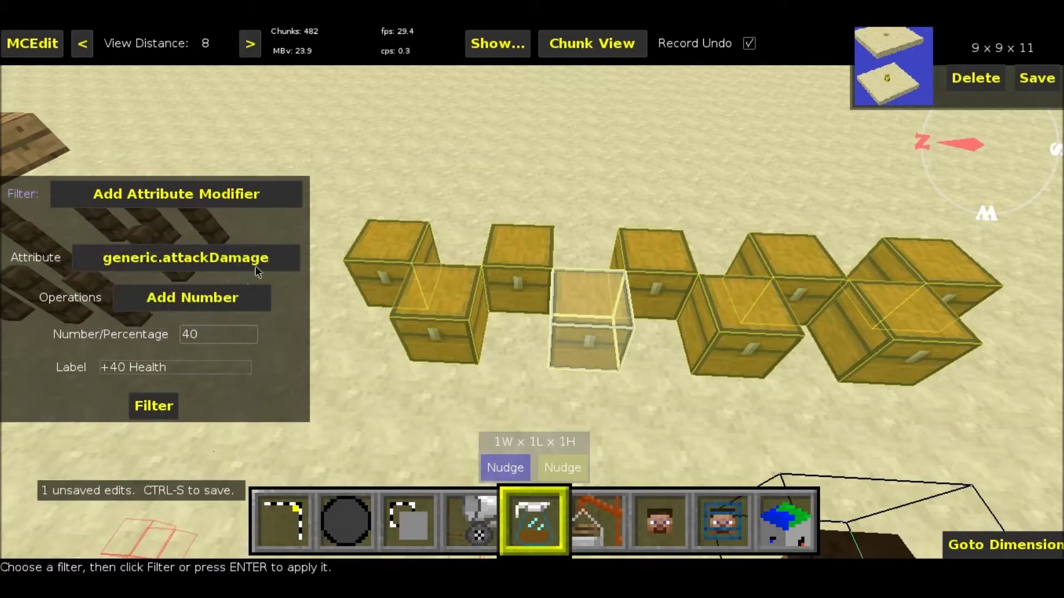
{"action": "left_click", "coordinate": [227, 298]}
{"action": "left_click", "coordinate": [248, 299]}
{"action": "left_click", "coordinate": [248, 300]}
{"action": "left_click", "coordinate": [267, 301]}
Step: Set the modifier's number to 4 and its label to "+4 Attack Damage", and apply the filter to the sword chest
{"action": "left_click", "coordinate": [237, 335]}
{"action": "key", "text": "BackSpace"}
{"action": "key", "text": "BackSpace"}
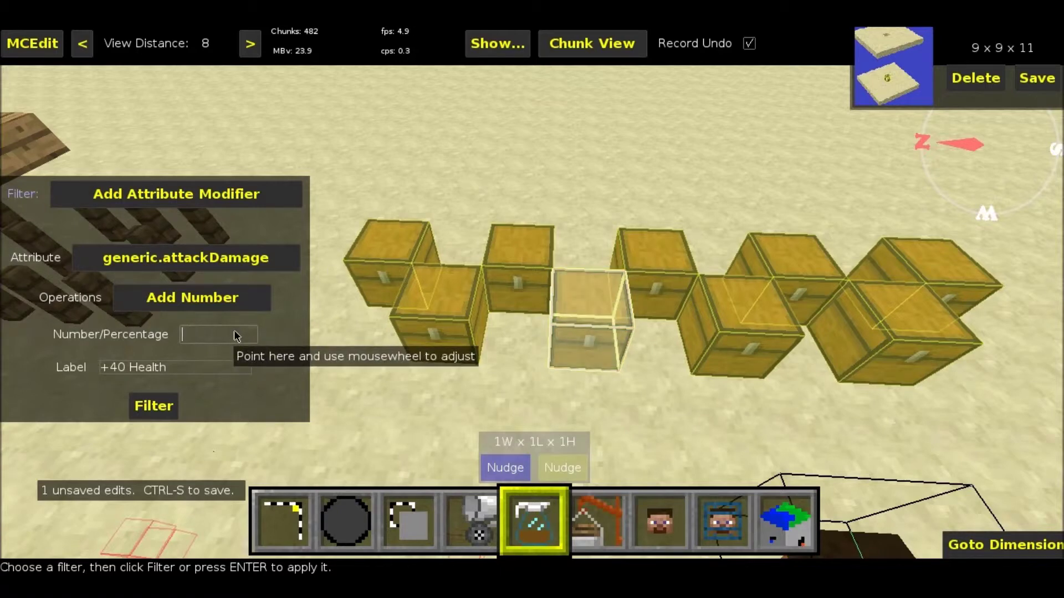
{"action": "type", "text": "4"}
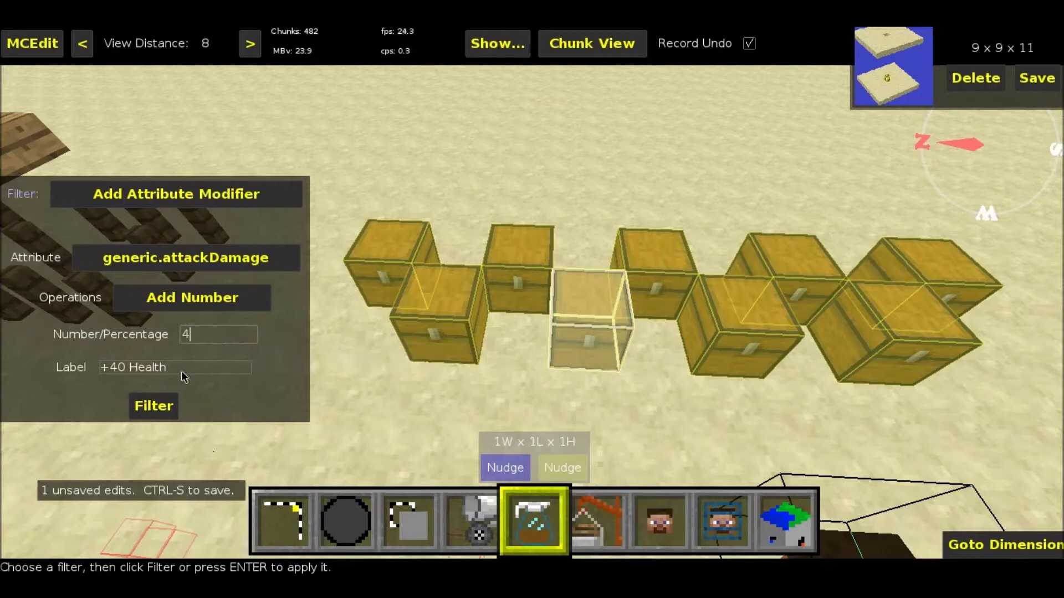
{"action": "key", "text": "BackSpace"}
{"action": "key", "text": "BackSpace"}
{"action": "key", "text": "BackSpace"}
{"action": "key", "text": "BackSpace"}
{"action": "key", "text": "BackSpace"}
{"action": "key", "text": "BackSpace"}
{"action": "key", "text": "BackSpace"}
{"action": "type", "text": "Attack Damage"}
{"action": "left_click", "coordinate": [166, 406]}
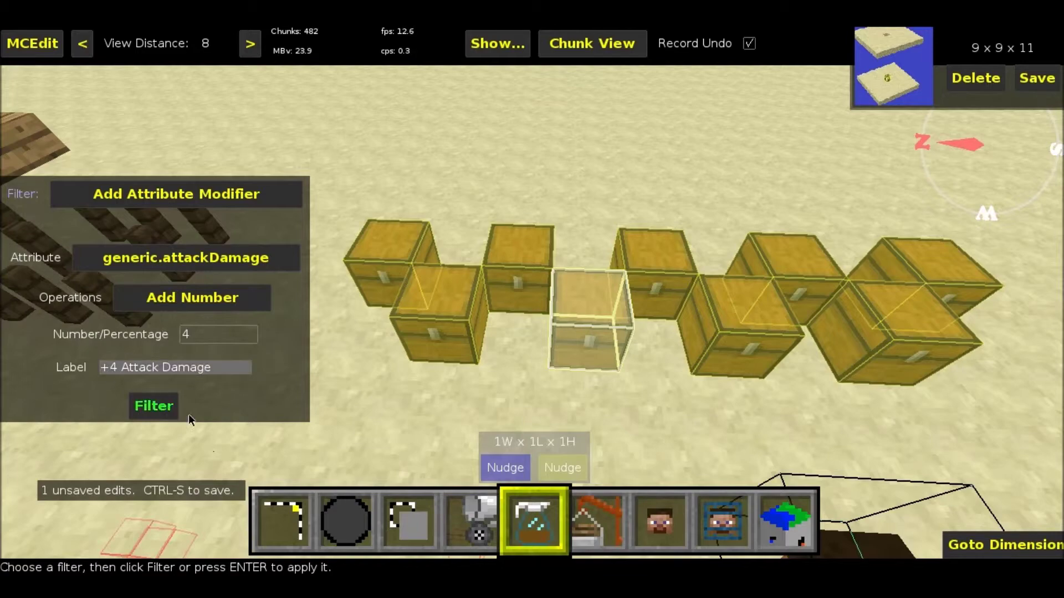
Step: Select the chest holding the nether star and set its modifier attribute to generic.movementSpeed
{"action": "left_click", "coordinate": [284, 517]}
{"action": "left_click", "coordinate": [727, 347]}
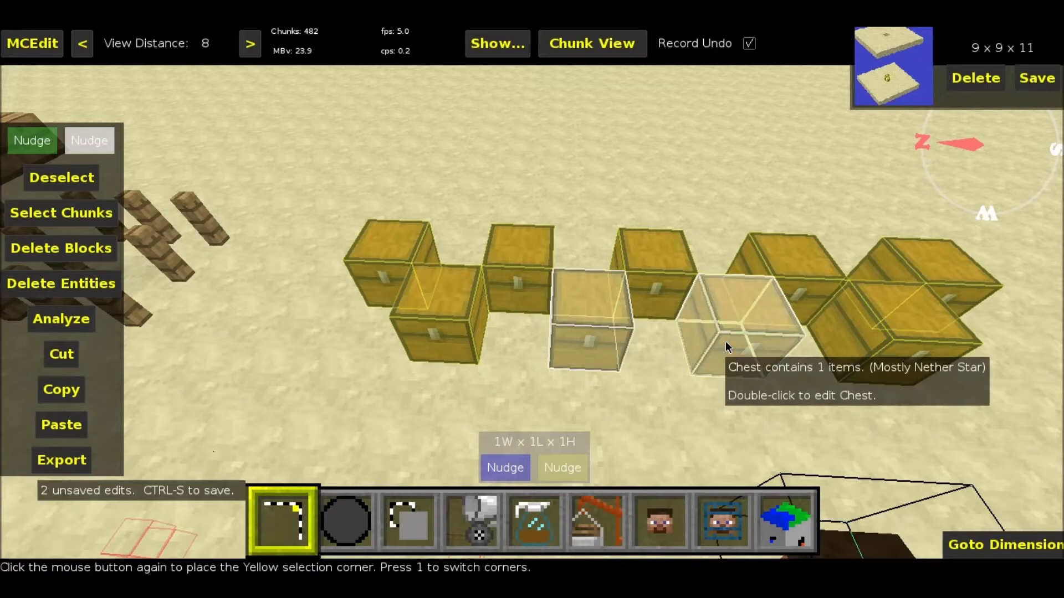
{"action": "left_click", "coordinate": [723, 348]}
{"action": "left_click", "coordinate": [533, 519]}
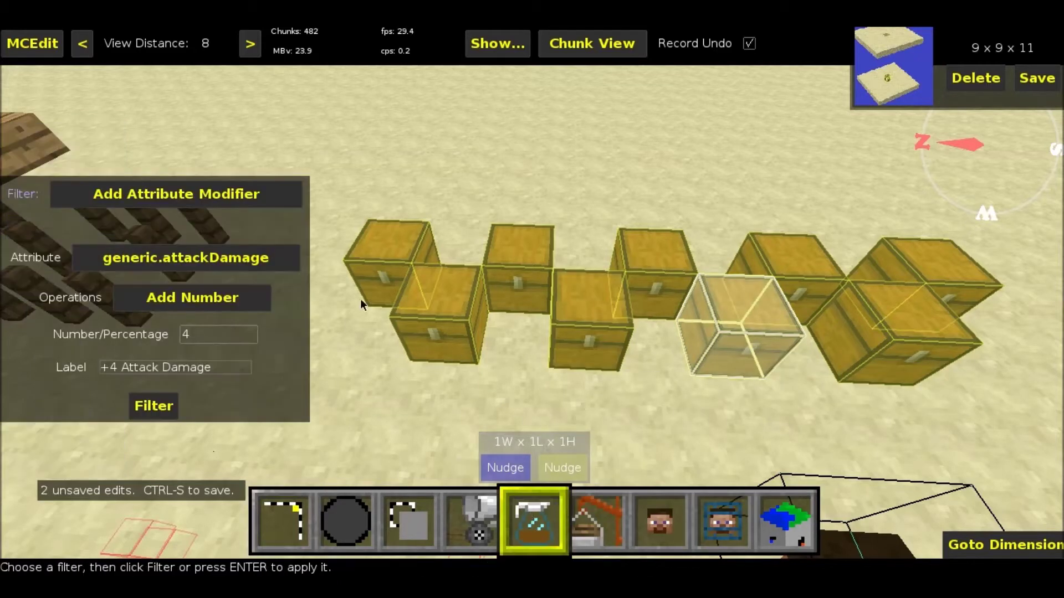
{"action": "left_click", "coordinate": [261, 267]}
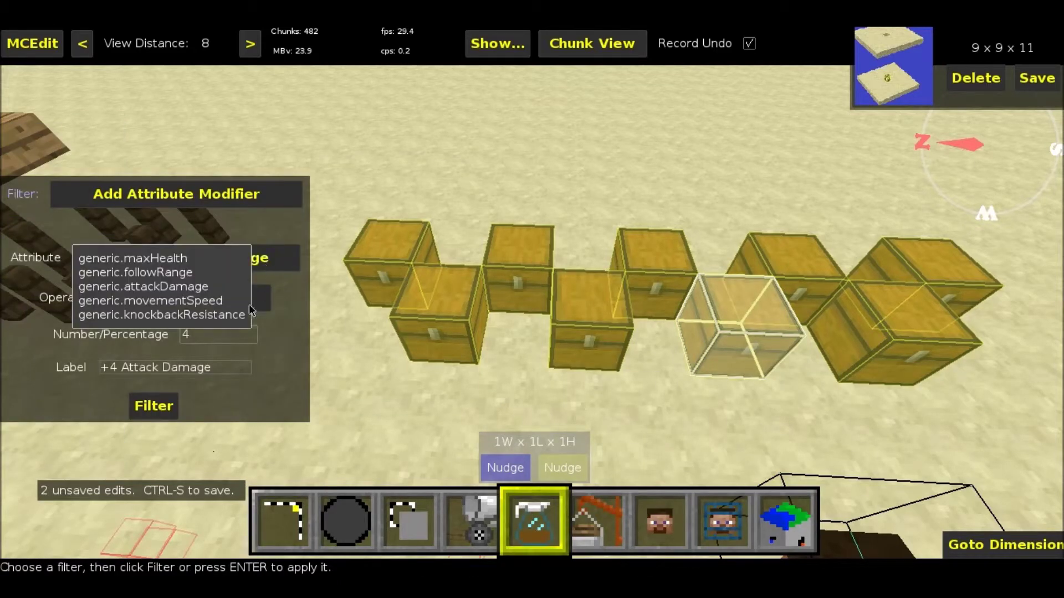
{"action": "left_click", "coordinate": [220, 304]}
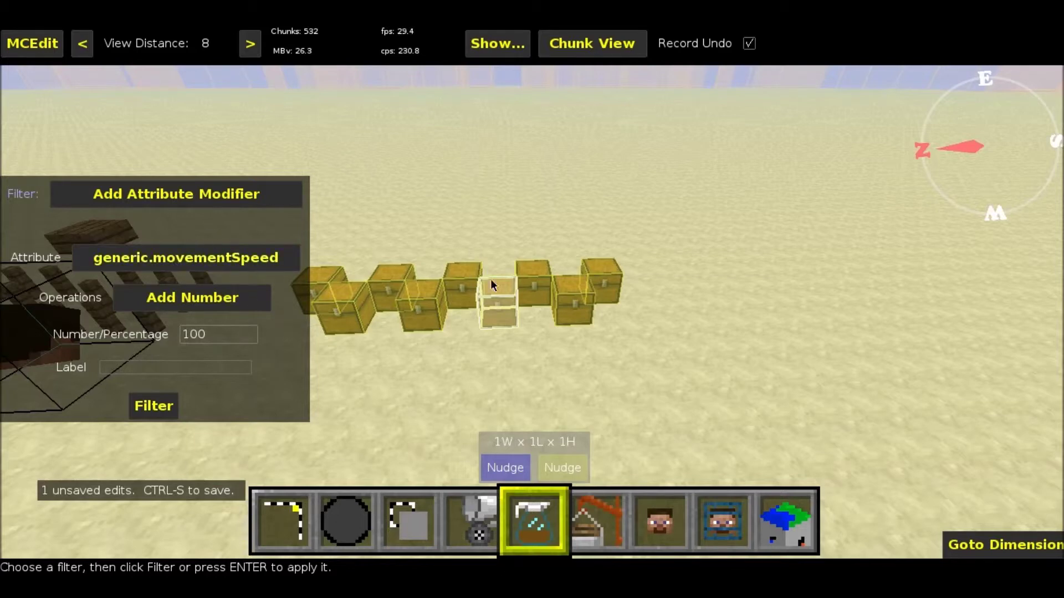
Step: Apply the speed modifier to the nether star as Add Percentage 100 with the label "+100% Speed"
{"action": "left_click", "coordinate": [216, 299]}
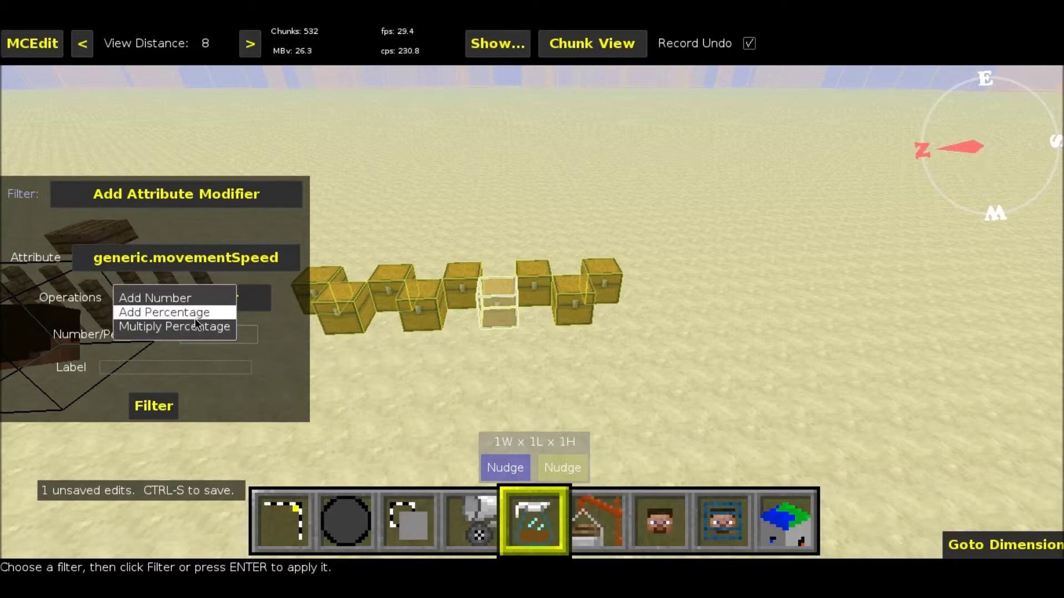
{"action": "left_click", "coordinate": [194, 312]}
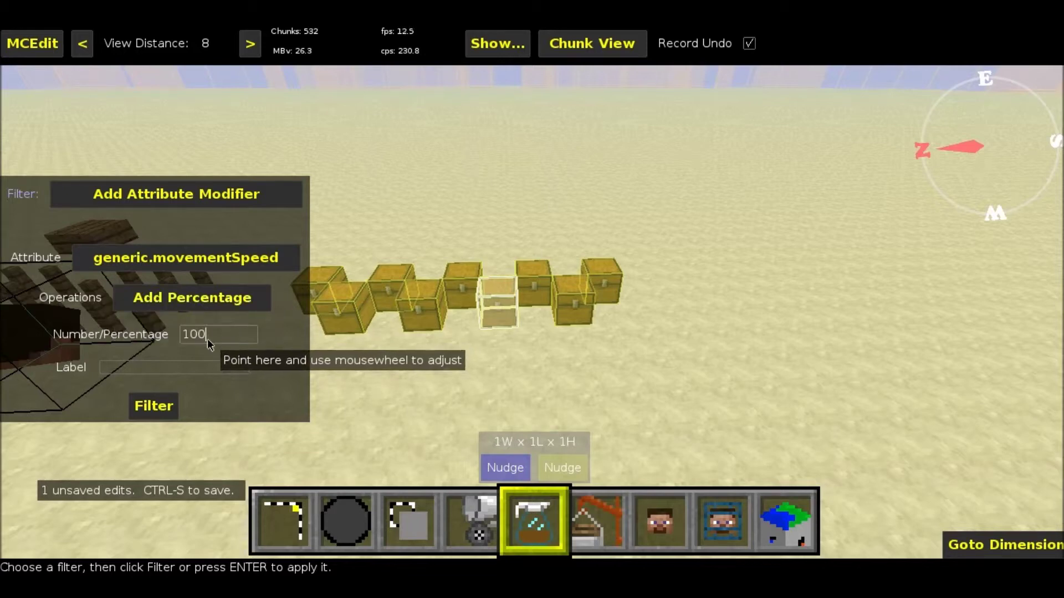
{"action": "left_click", "coordinate": [208, 370]}
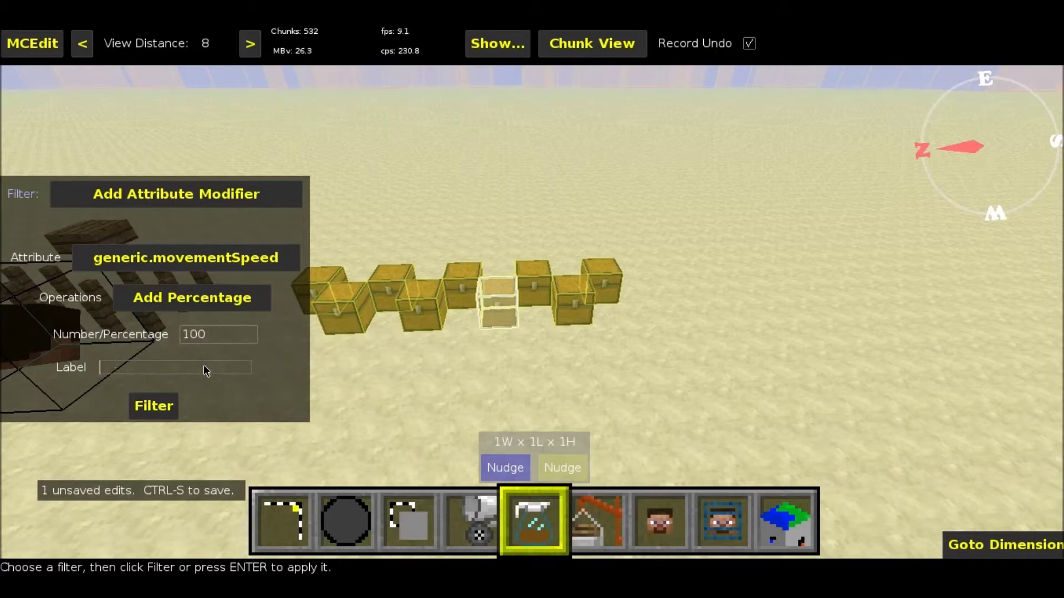
{"action": "type", "text": "+100% Speed"}
{"action": "left_click", "coordinate": [158, 407]}
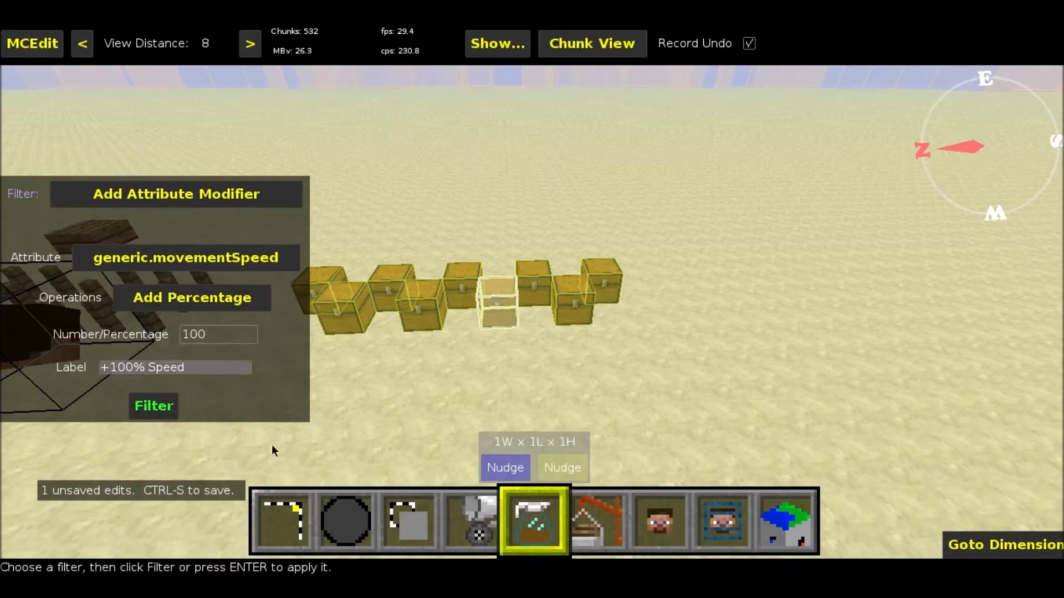
Step: Try to apply a generic.knockbackResistance modifier of -50 as Add Percentage to the fourth front-row chest
{"action": "left_click", "coordinate": [570, 305]}
{"action": "left_click", "coordinate": [569, 305]}
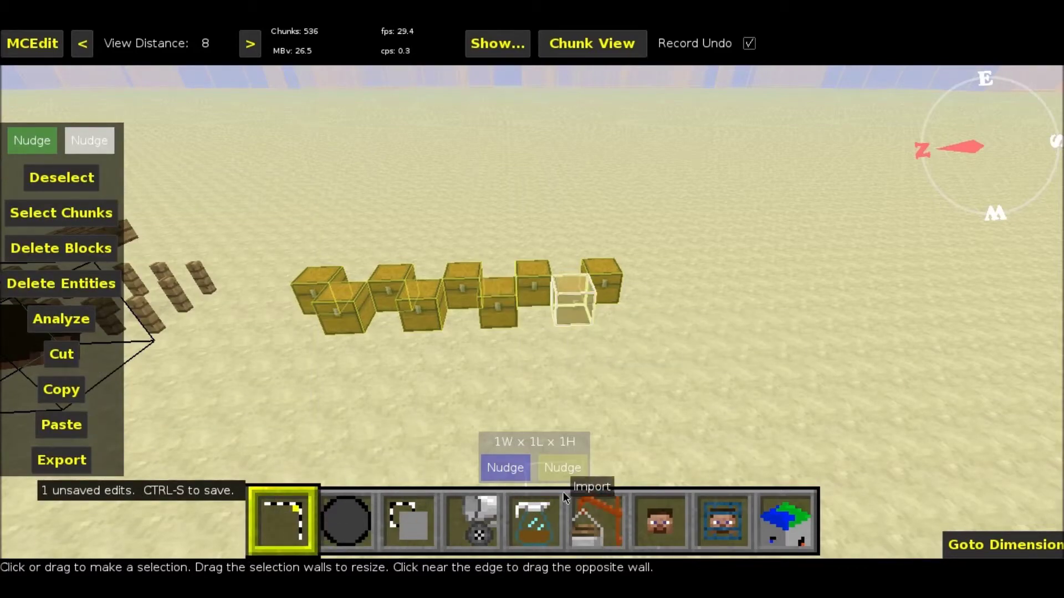
{"action": "left_click", "coordinate": [515, 518]}
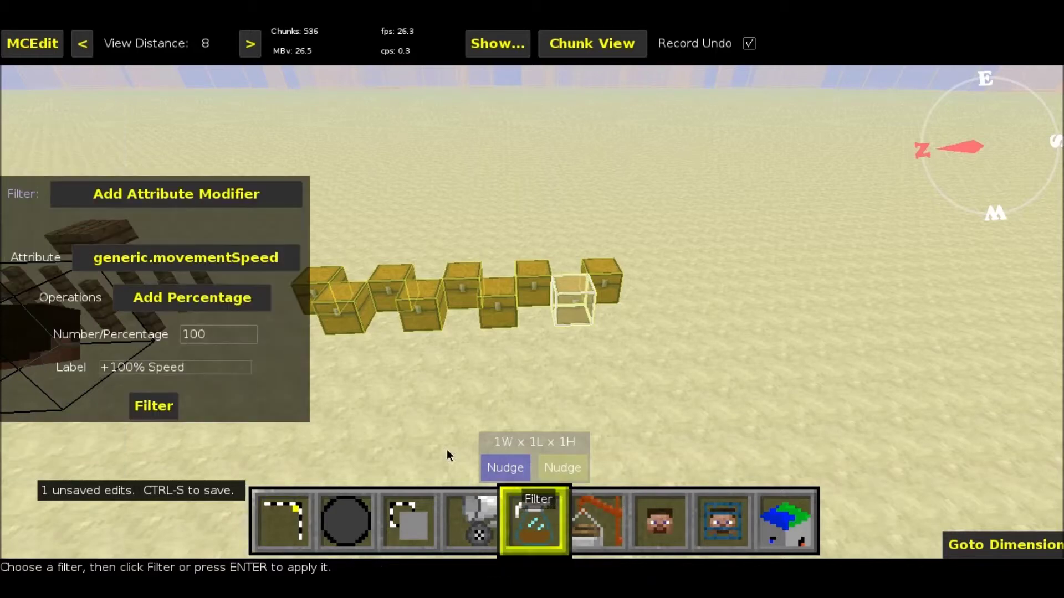
{"action": "left_click", "coordinate": [201, 262]}
{"action": "left_click", "coordinate": [193, 316]}
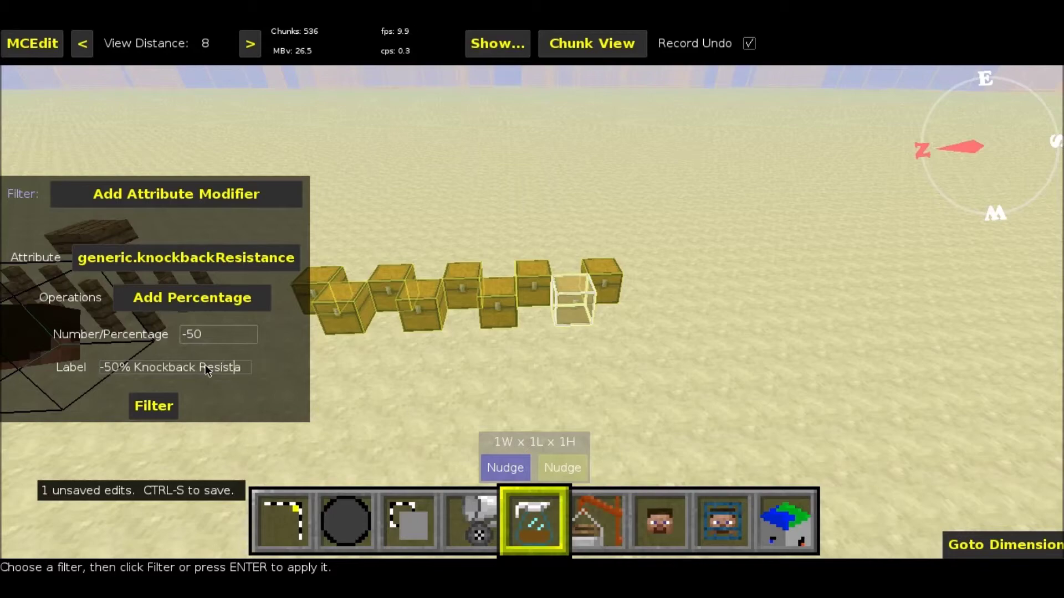
{"action": "left_click", "coordinate": [155, 409]}
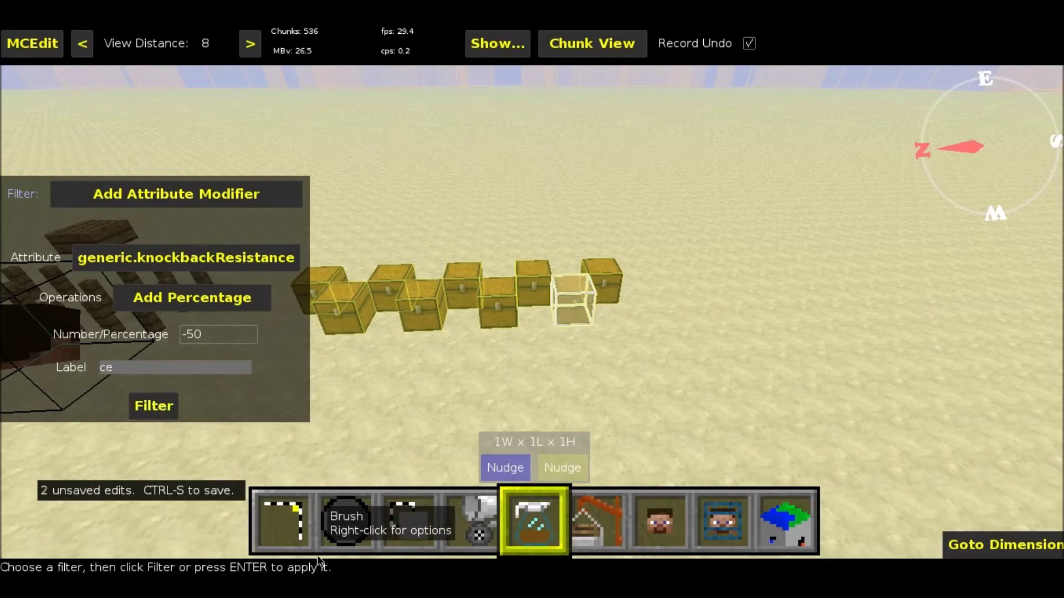
{"action": "left_click", "coordinate": [317, 542]}
{"action": "key", "text": "ctrl+z"}
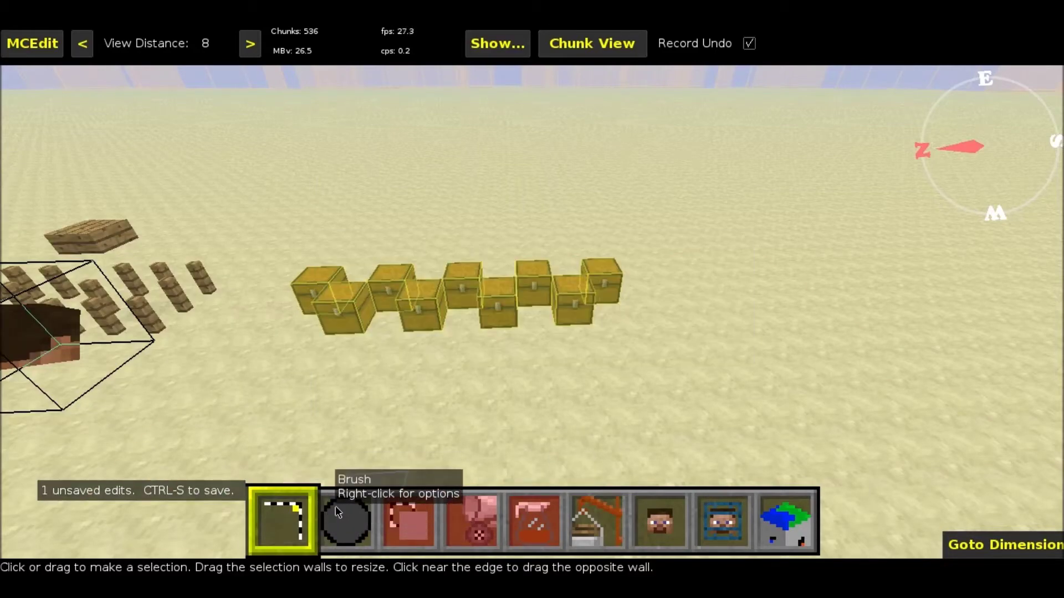
Step: Switch to Minecraft and clear the extra items from the hotbar, keeping only the enchanted diamond sword
{"action": "key", "text": "Escape"}
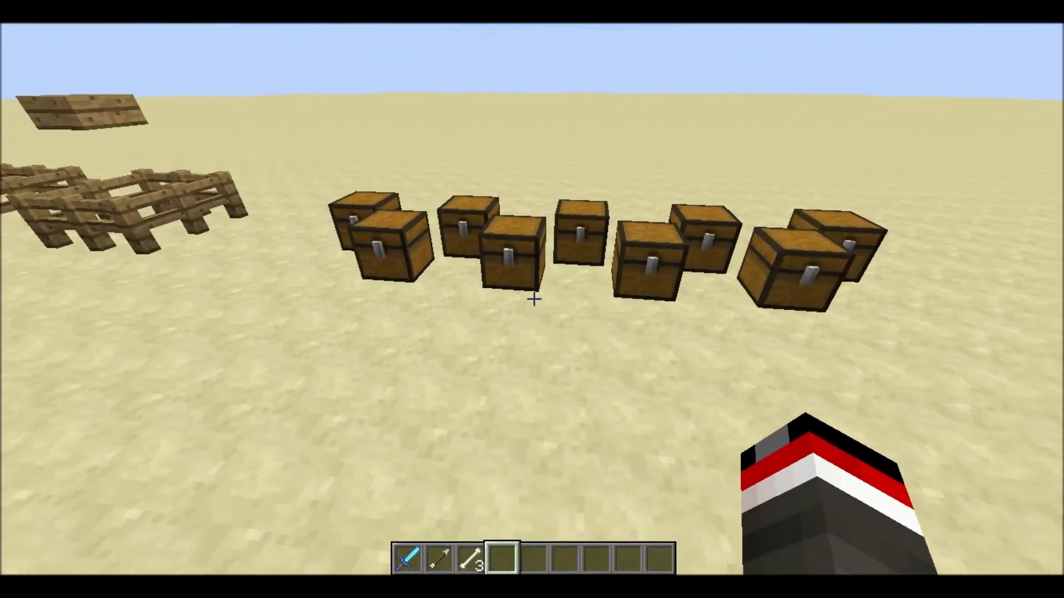
{"action": "key", "text": "e"}
{"action": "key", "text": "e"}
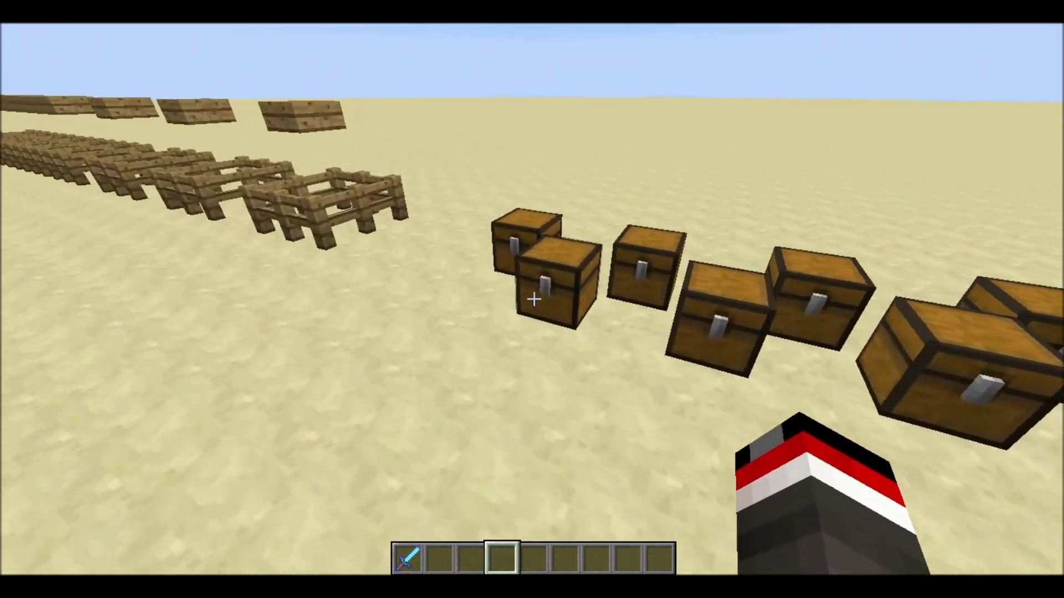
Step: Move the stick from the first front-row chest to the second hotbar slot
{"action": "right_click", "coordinate": [531, 300]}
{"action": "left_click", "coordinate": [427, 217]}
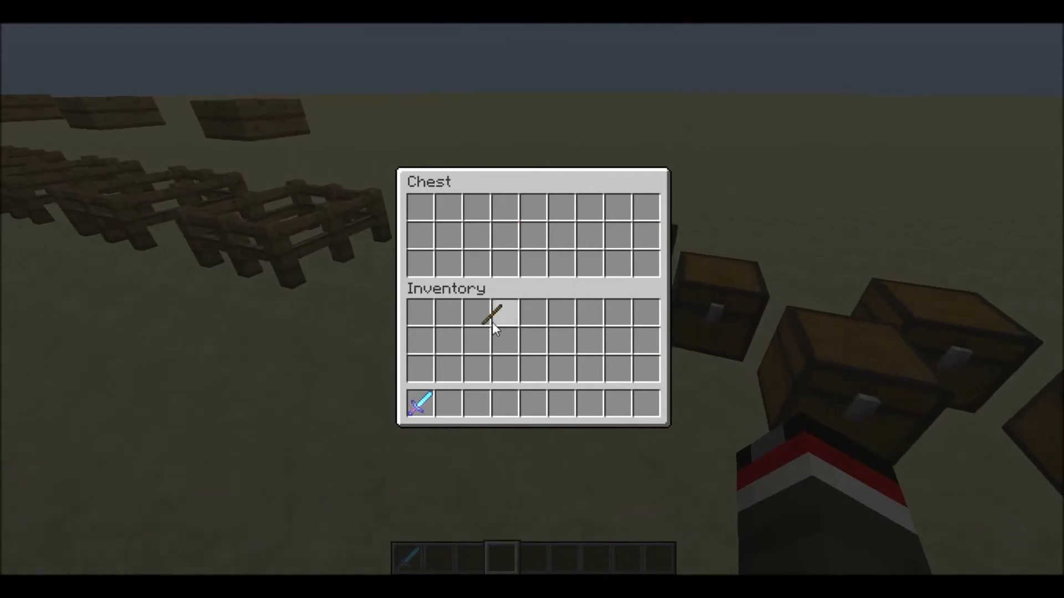
{"action": "left_click", "coordinate": [449, 401]}
{"action": "key", "text": "Escape"}
Step: Open the second front-row chest and inspect the attribute labels of the diamond and wooden swords
{"action": "right_click", "coordinate": [532, 299]}
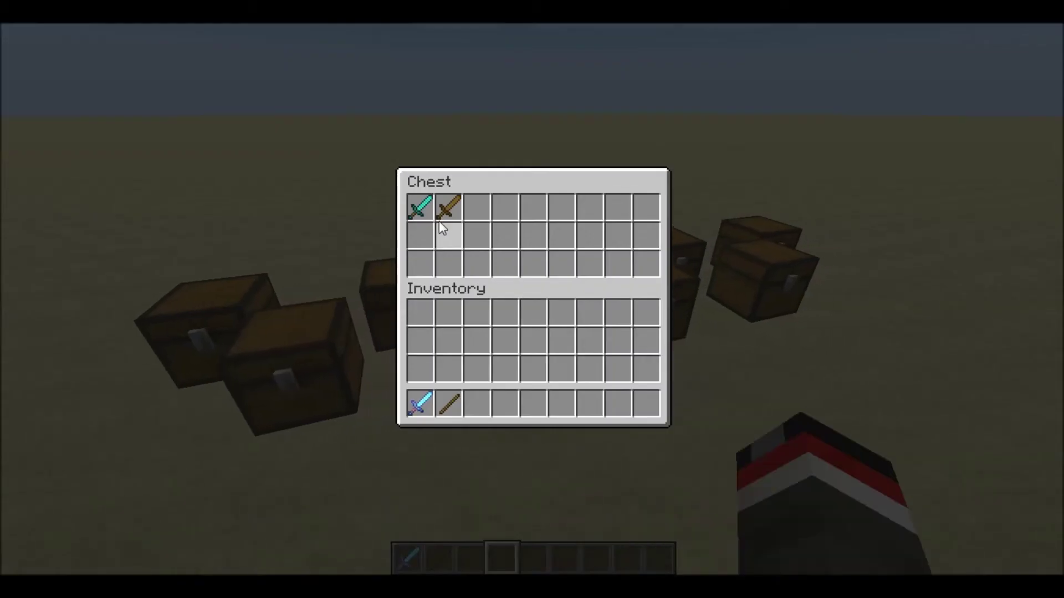
{"action": "mouse_move", "coordinate": [428, 209]}
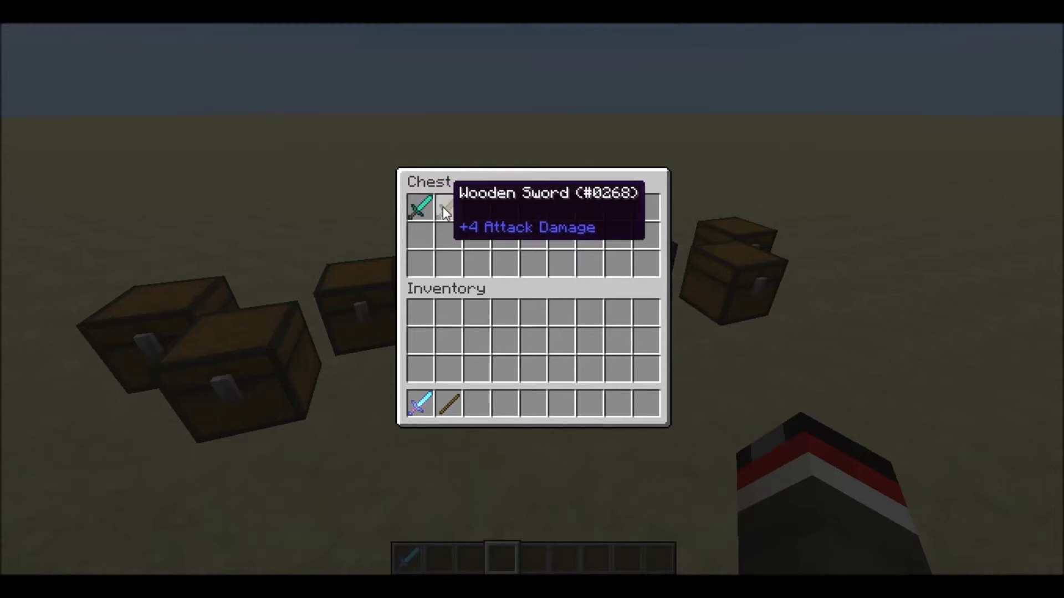
{"action": "key", "text": "Escape"}
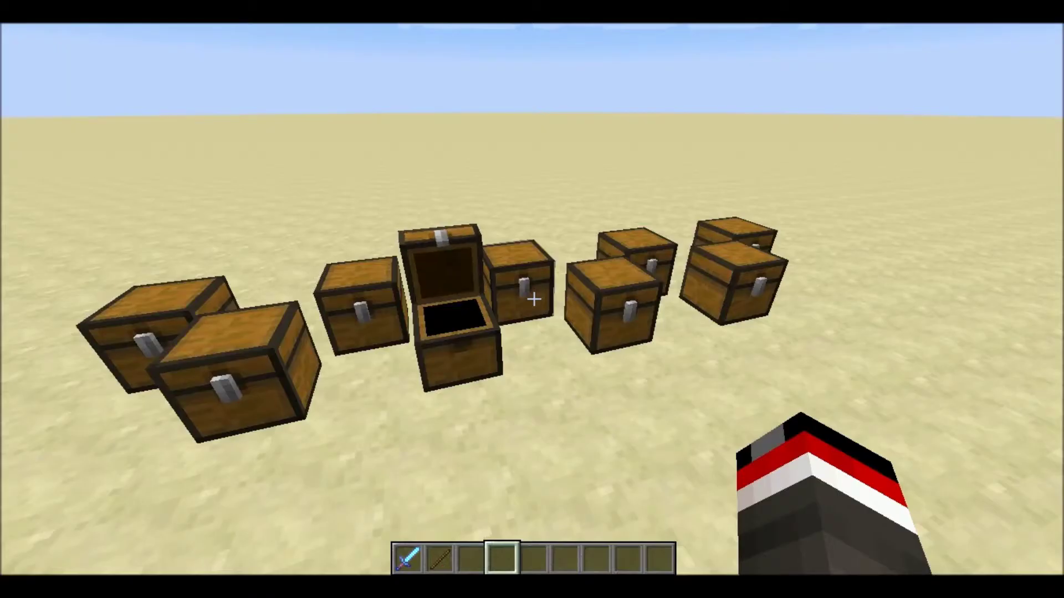
Step: Move the nether star from the third front-row chest to the third hotbar slot
{"action": "right_click", "coordinate": [531, 299]}
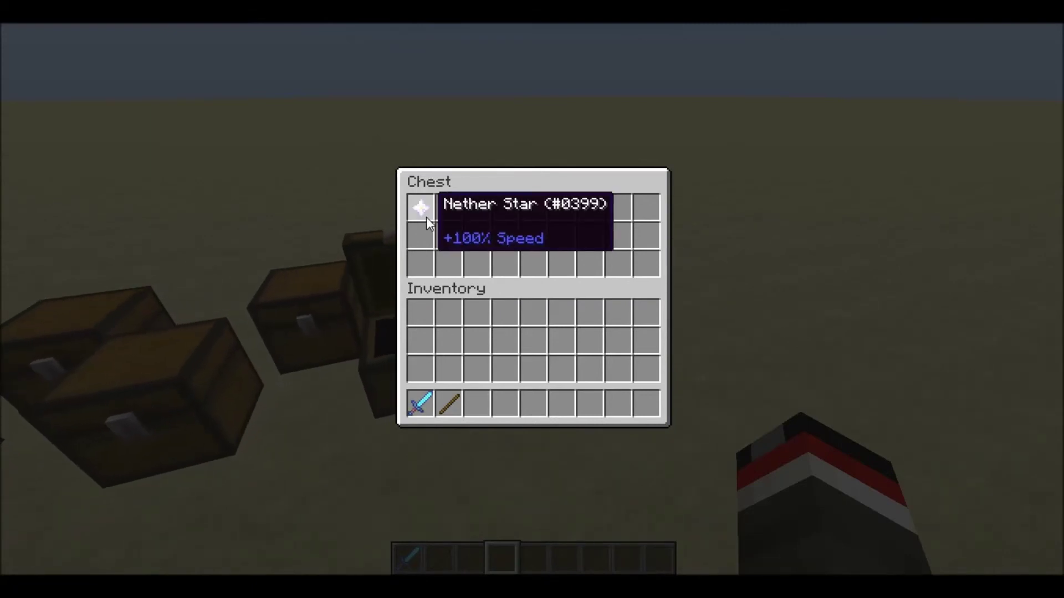
{"action": "left_click", "coordinate": [427, 220]}
{"action": "left_click", "coordinate": [488, 397]}
{"action": "key", "text": "Escape"}
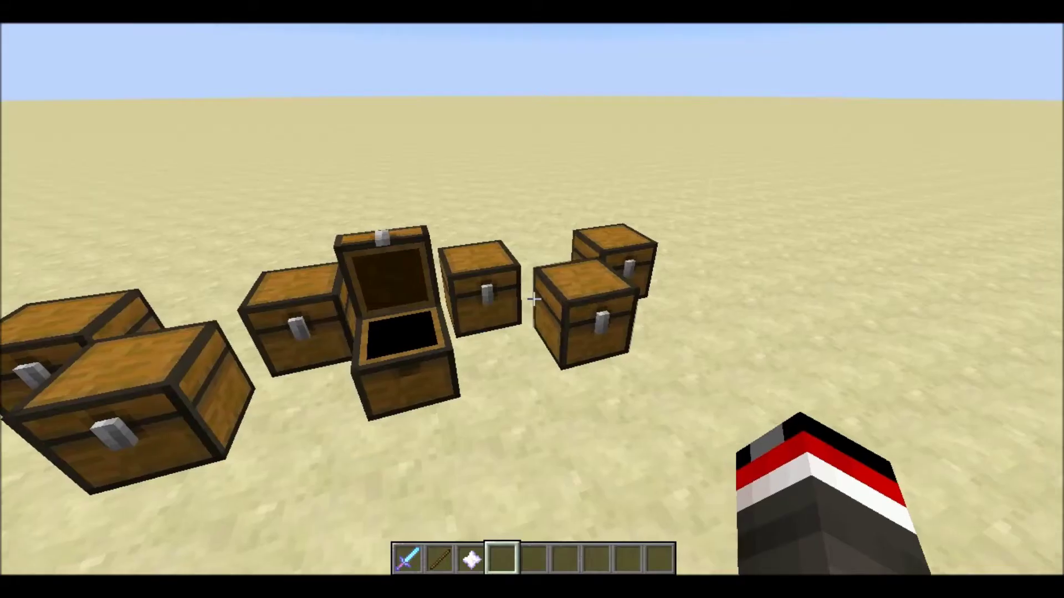
Step: Move the string from its front-row chest to the fourth hotbar slot
{"action": "right_click", "coordinate": [532, 299]}
{"action": "left_click", "coordinate": [431, 206]}
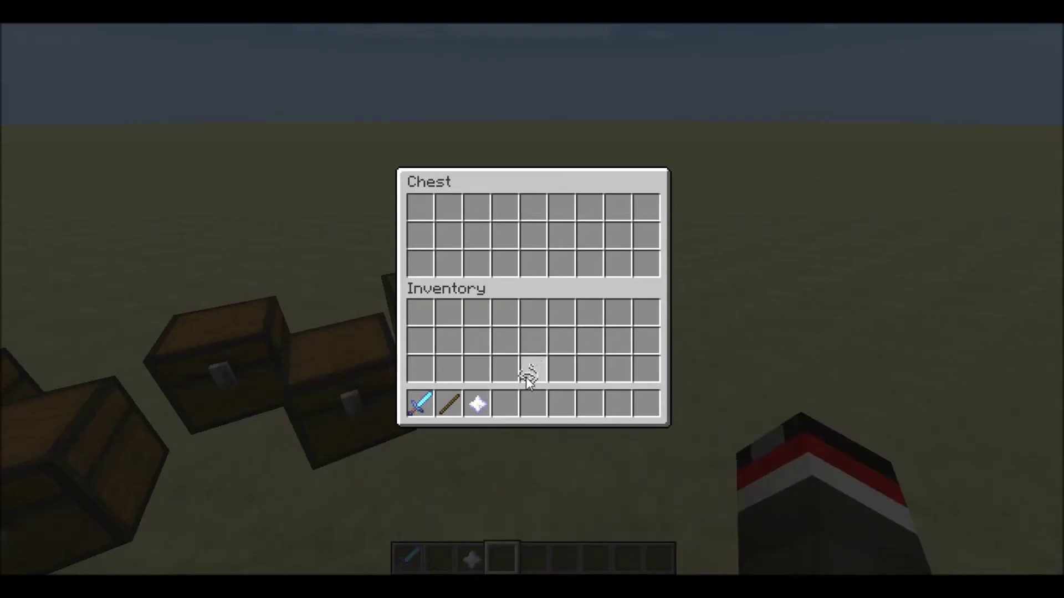
{"action": "left_click", "coordinate": [504, 404]}
{"action": "key", "text": "Escape"}
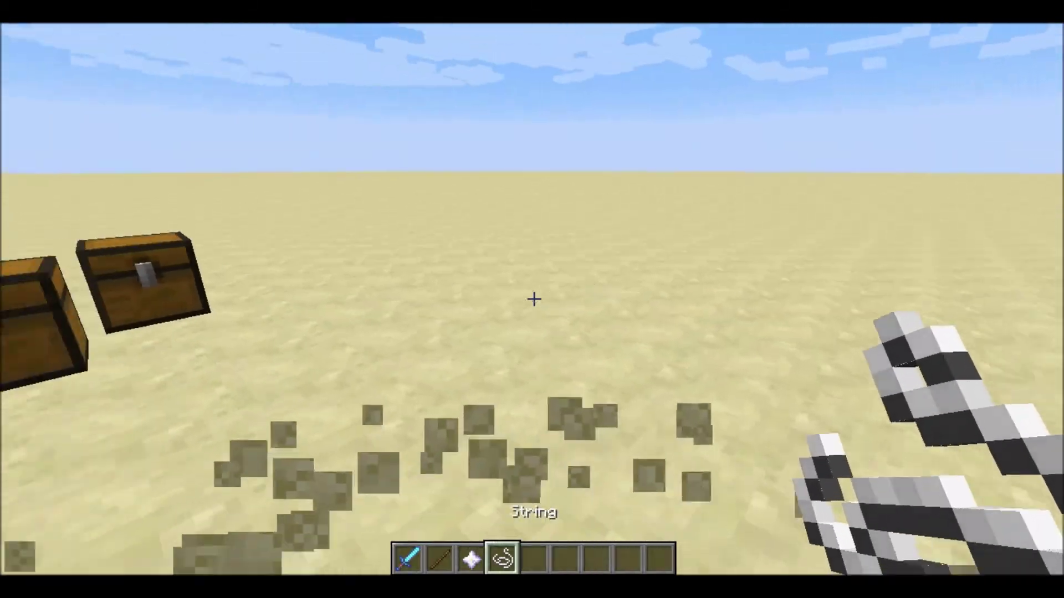
Step: Hold the nether star, the stick and the diamond sword in turn and glance at the creative inventory
{"action": "key", "text": "3"}
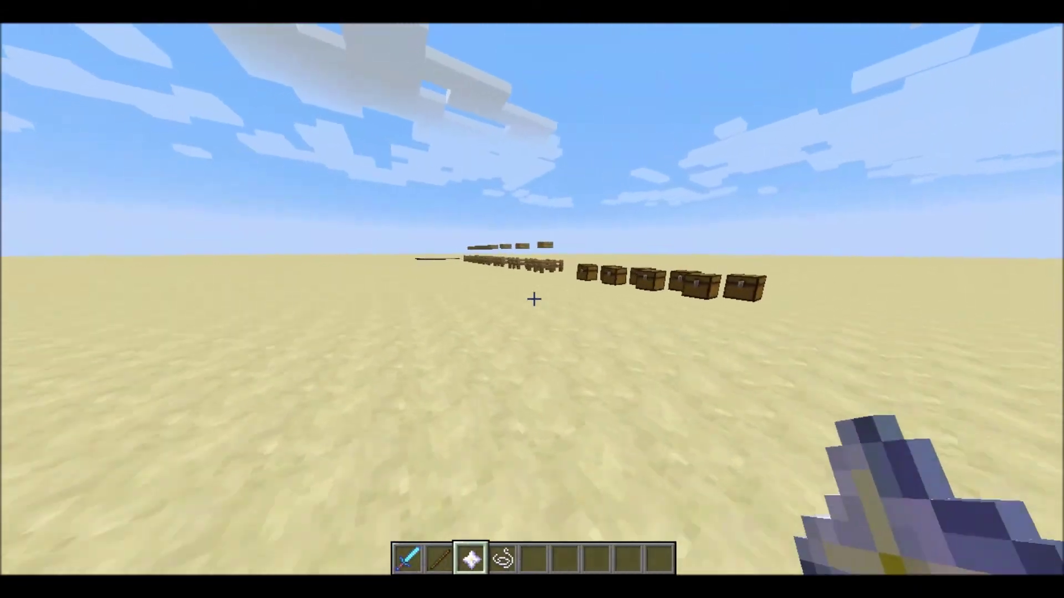
{"action": "key", "text": "2"}
{"action": "key", "text": "1"}
{"action": "key", "text": "e"}
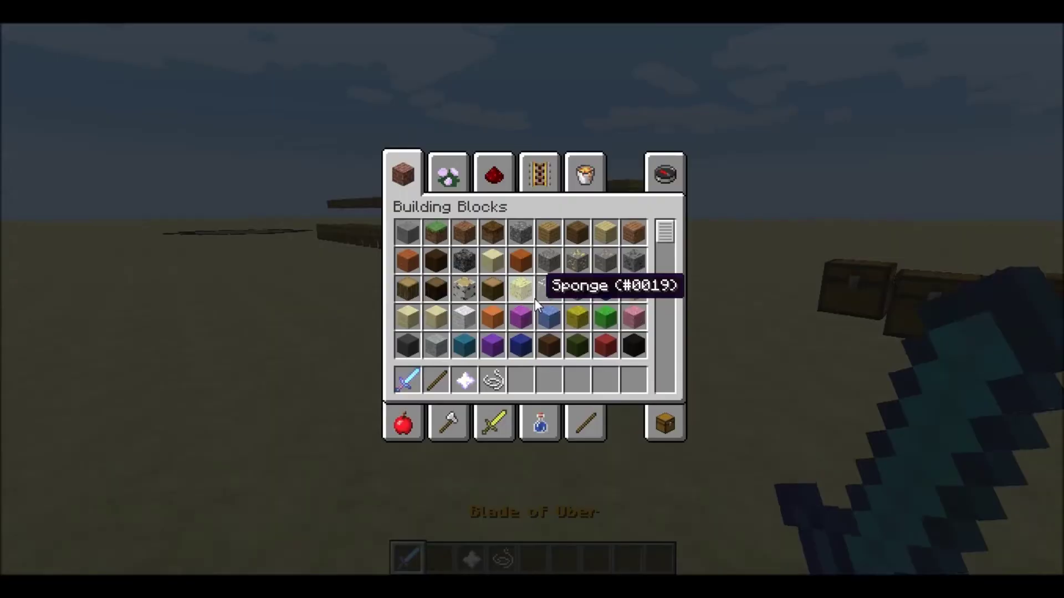
{"action": "key", "text": "e"}
Step: Look into the front-row chests while holding the stick
{"action": "key", "text": "2"}
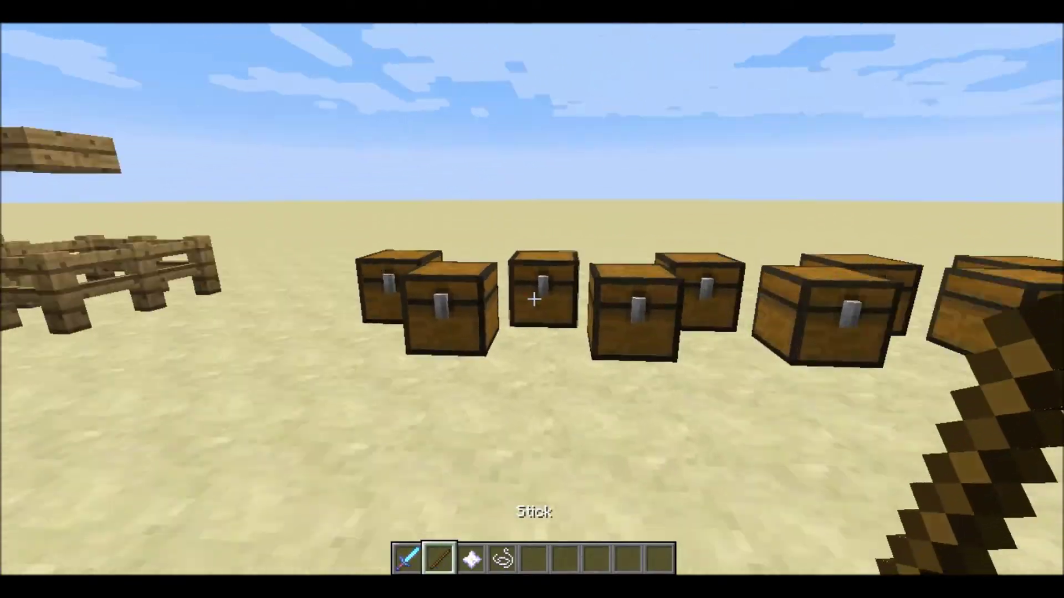
{"action": "right_click", "coordinate": [534, 299]}
{"action": "key", "text": "e"}
{"action": "right_click", "coordinate": [533, 299]}
{"action": "key", "text": "e"}
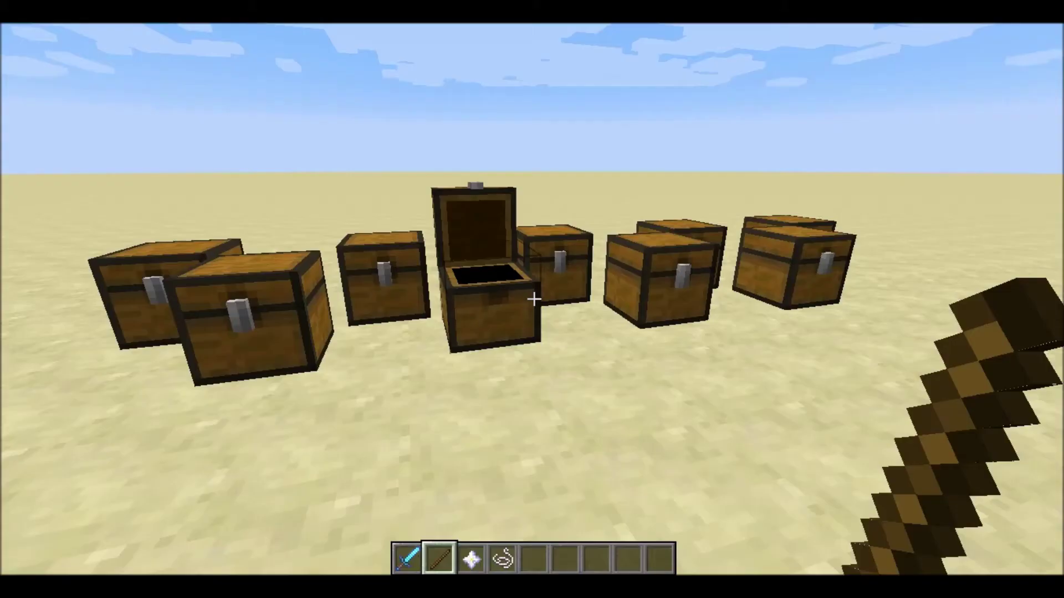
Step: Switch to survival mode with the stick in hand to view the health bar
{"action": "key", "text": "e"}
{"action": "key", "text": "e"}
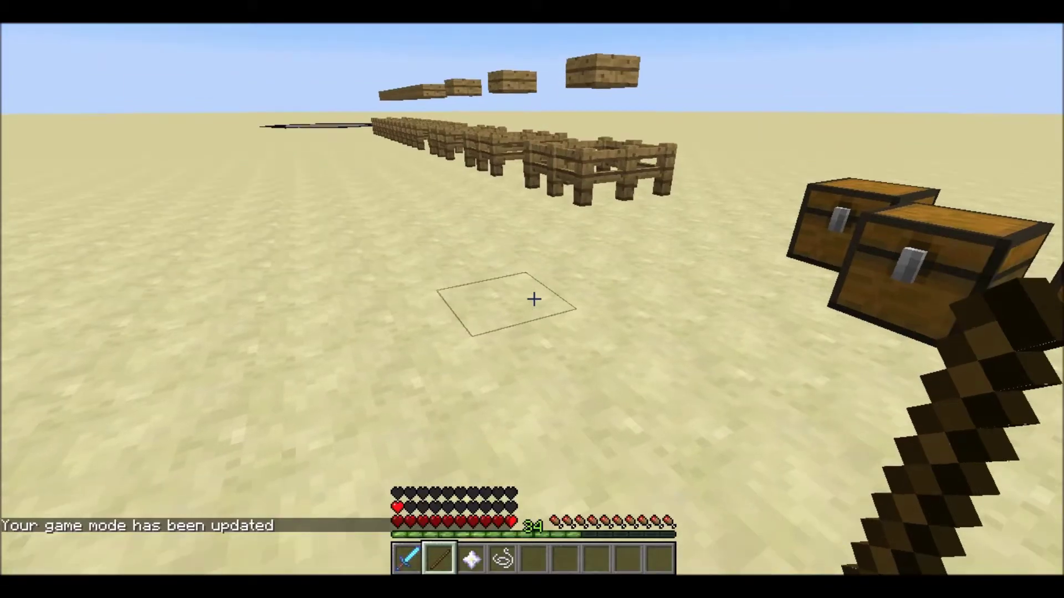
{"action": "key", "text": "e"}
{"action": "key", "text": "e"}
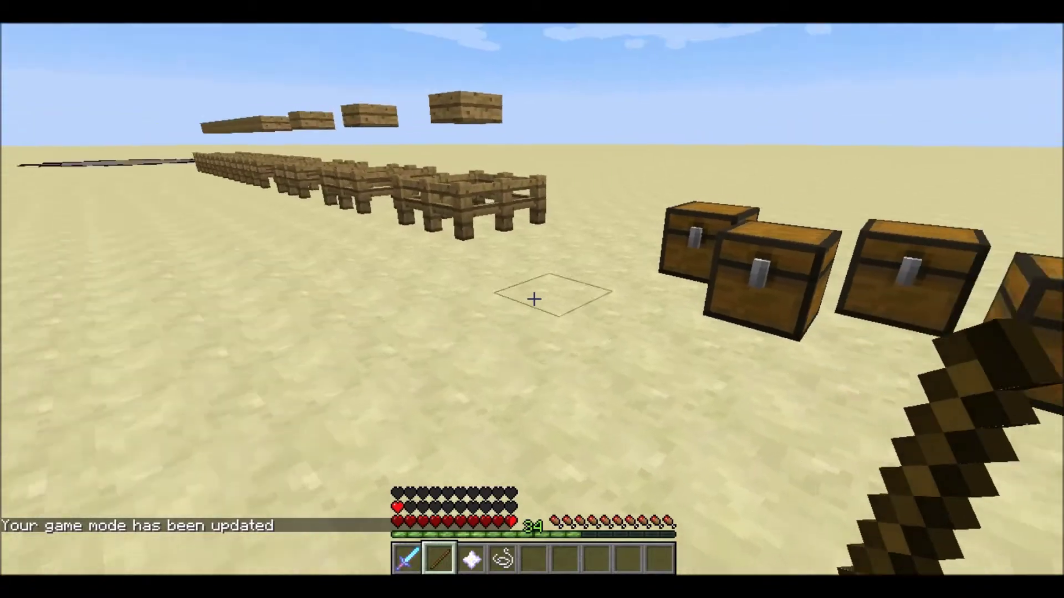
Step: Give the player Instant Health (effect 6) at level 6 for 6 seconds with the effect command
{"action": "key", "text": "slash"}
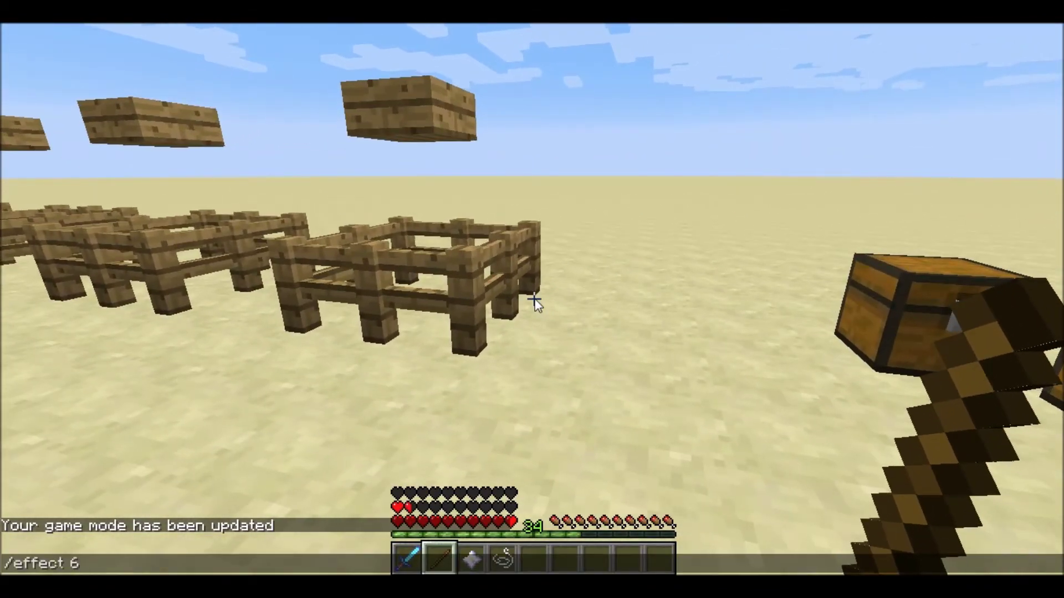
{"action": "key", "text": "Return"}
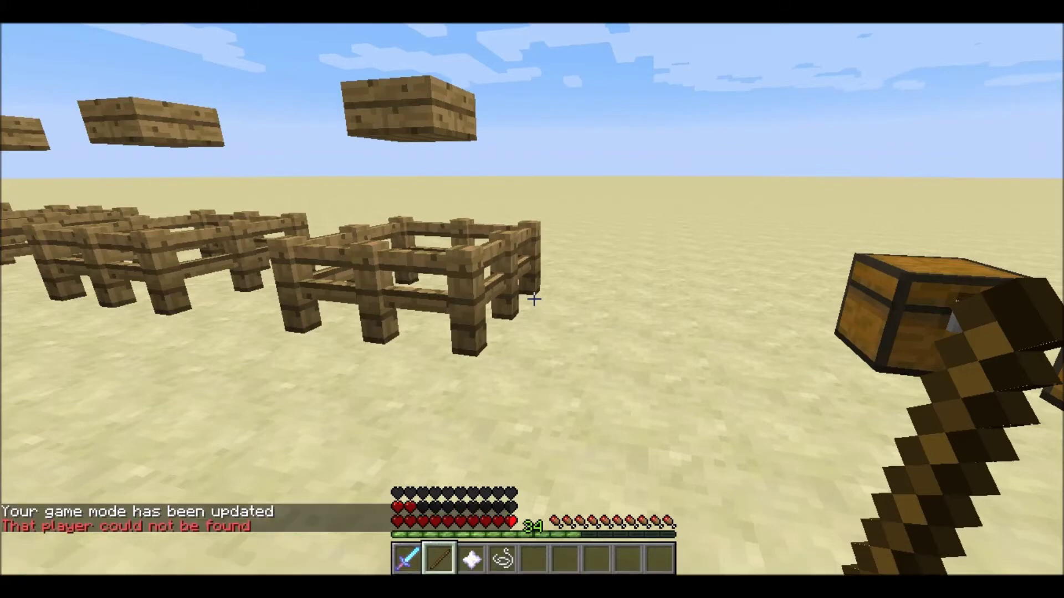
{"action": "key", "text": "slash"}
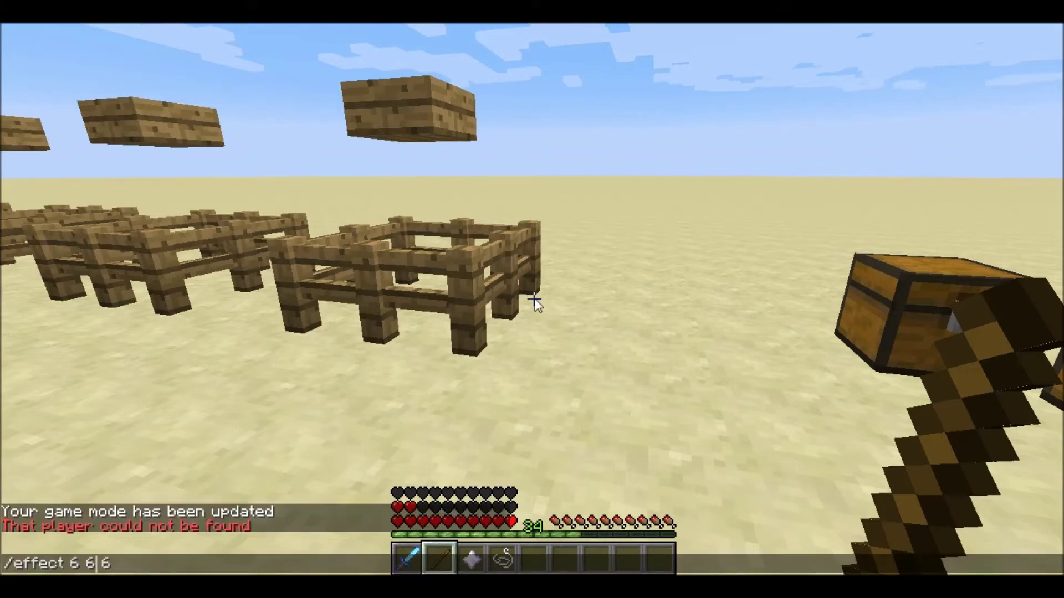
{"action": "key", "text": "Return"}
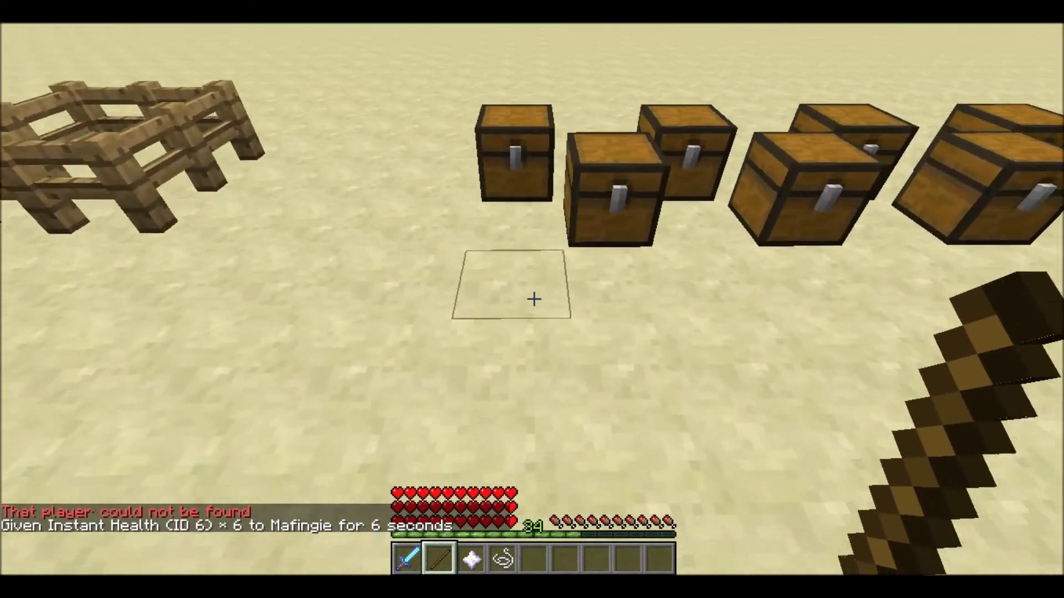
Step: Compare the health bar with the stick and other items in hand, and inspect the string's attribute label
{"action": "scroll", "coordinate": [533, 299], "scroll_direction": "down", "scroll_amount": 1}
{"action": "scroll", "coordinate": [534, 299], "scroll_direction": "up", "scroll_amount": 1}
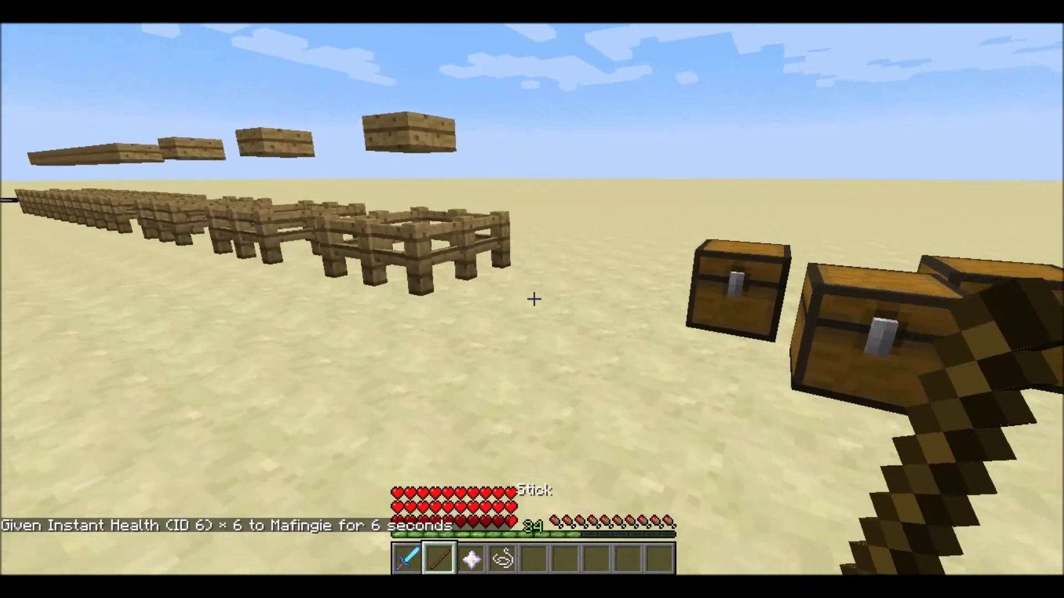
{"action": "scroll", "coordinate": [533, 299], "scroll_direction": "down", "scroll_amount": 2}
{"action": "key", "text": "e"}
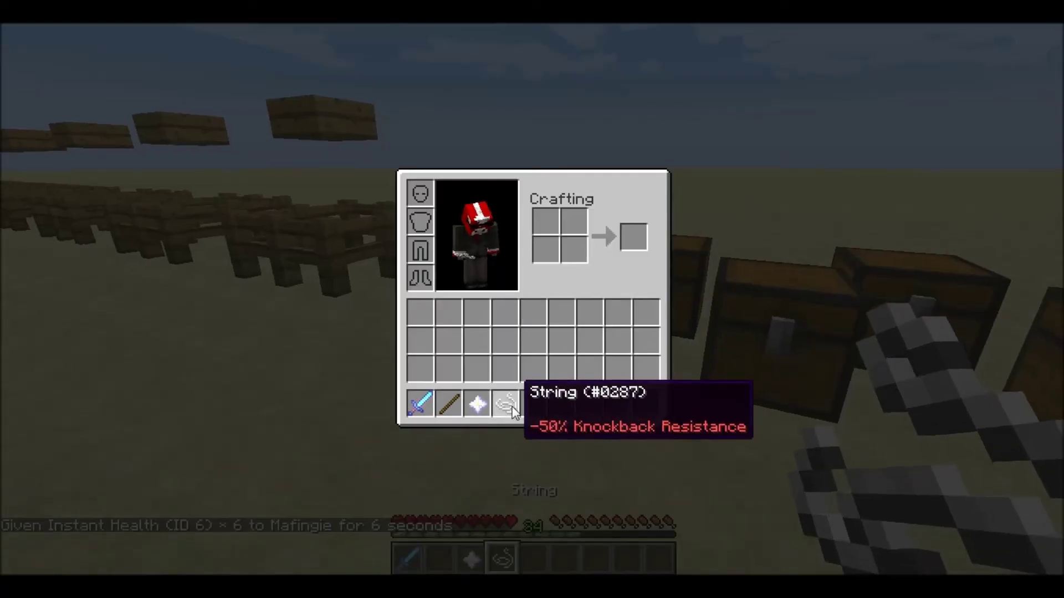
{"action": "type", "text": "e"}
Step: Switch to creative mode with the command /gamemode 1
{"action": "type", "text": "/g"}
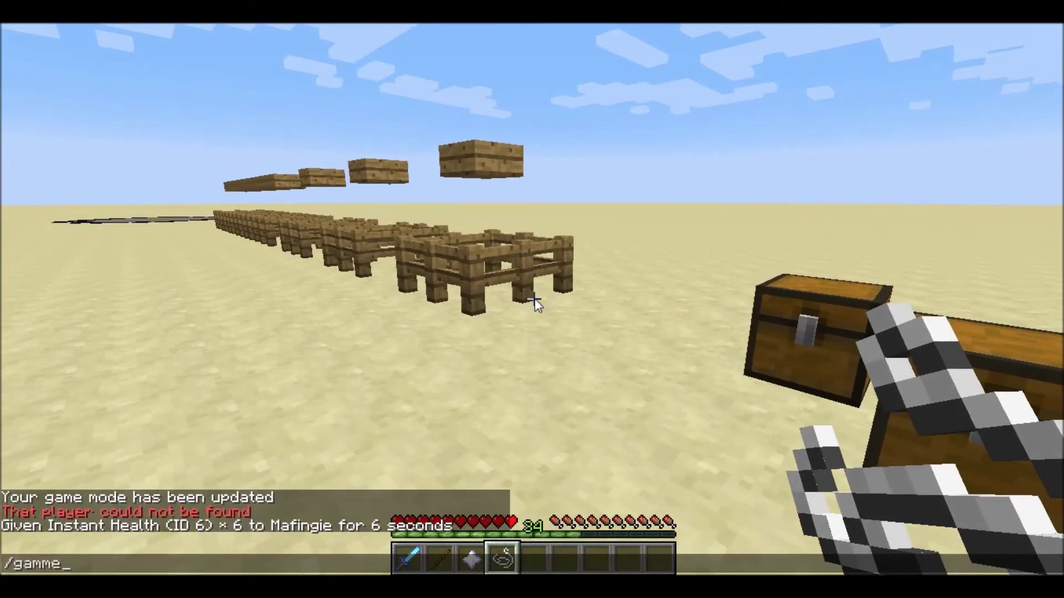
{"action": "type", "text": "amemode 1"}
{"action": "key", "text": "Return"}
Step: Search the creative inventory for "zomb" and put the zombie spawn egg in the fifth hotbar slot
{"action": "key", "text": "e"}
{"action": "left_click", "coordinate": [663, 176]}
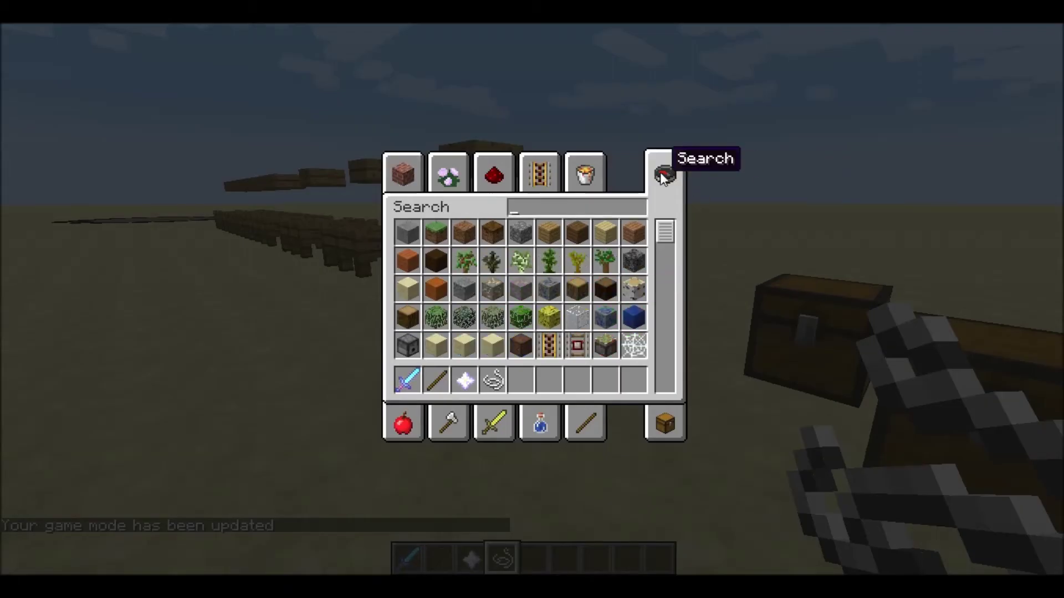
{"action": "type", "text": "zomb"}
{"action": "left_click", "coordinate": [409, 233]}
{"action": "left_click", "coordinate": [521, 380]}
{"action": "key", "text": "Escape"}
Step: Set the world time to 18000 and switch back to survival mode
{"action": "key", "text": "slash"}
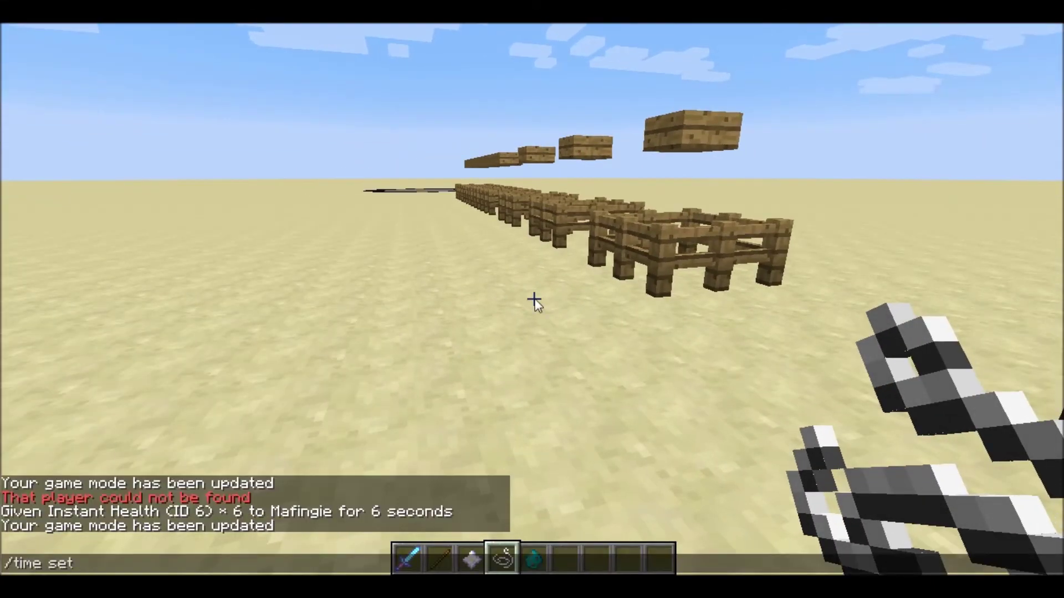
{"action": "type", "text": "time set 18000"}
{"action": "key", "text": "Return"}
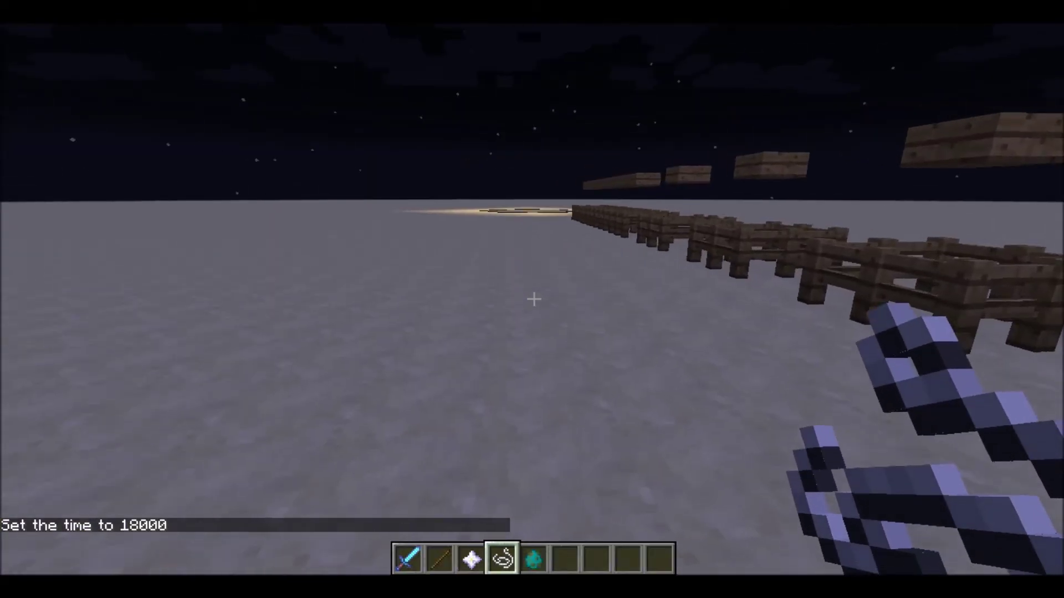
{"action": "key", "text": "slash"}
{"action": "type", "text": "gamemode 1"}
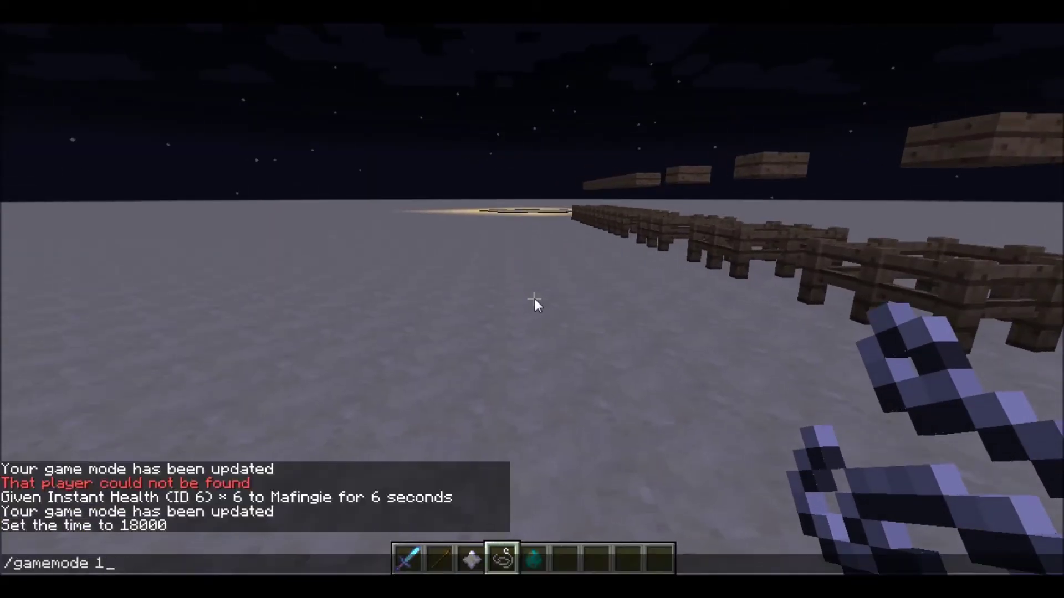
{"action": "key", "text": "Down"}
{"action": "key", "text": "Return"}
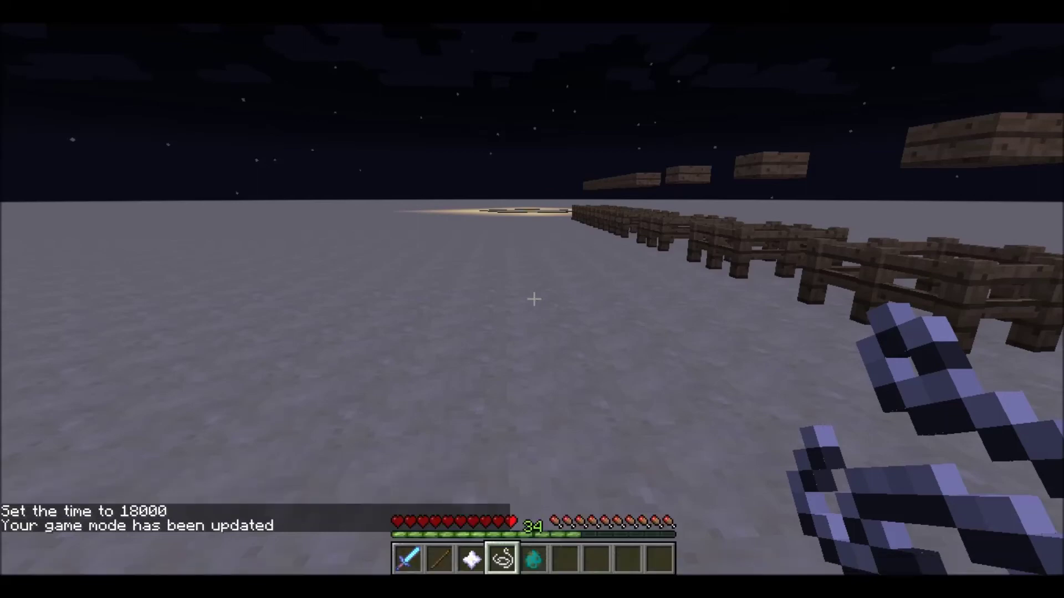
Step: Spawn a zombie and take its hits with the string and with an empty hand to compare knockback
{"action": "key", "text": "5"}
{"action": "right_click", "coordinate": [532, 299]}
{"action": "key", "text": "4"}
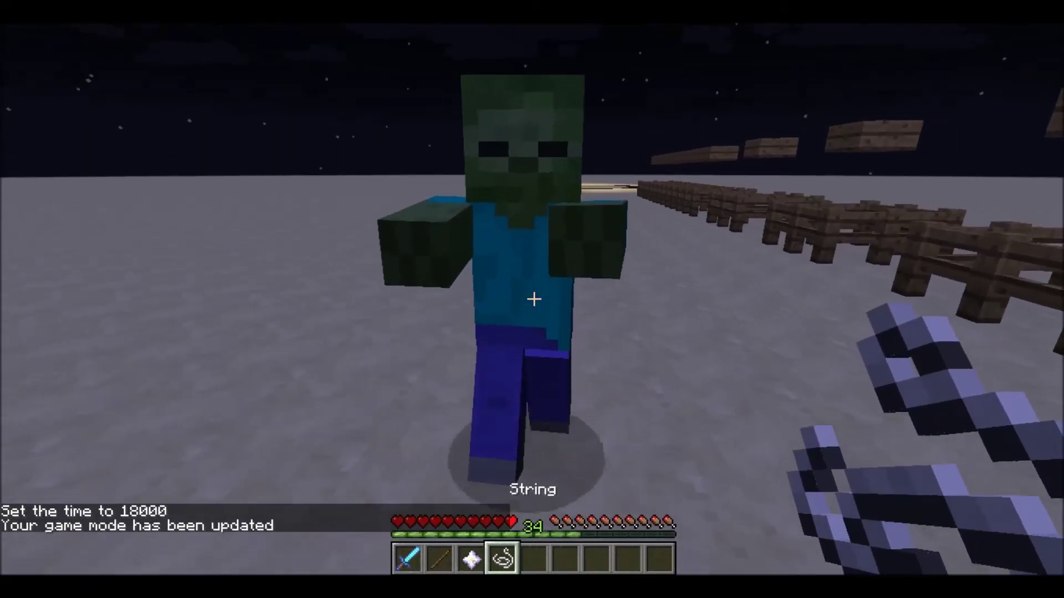
{"action": "key", "text": "6"}
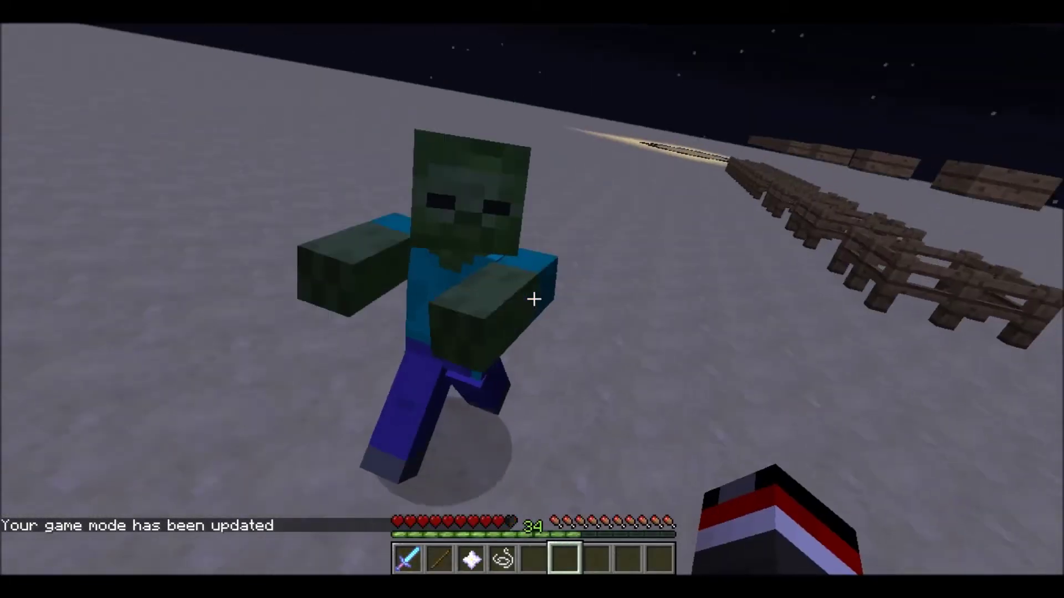
{"action": "key", "text": "4"}
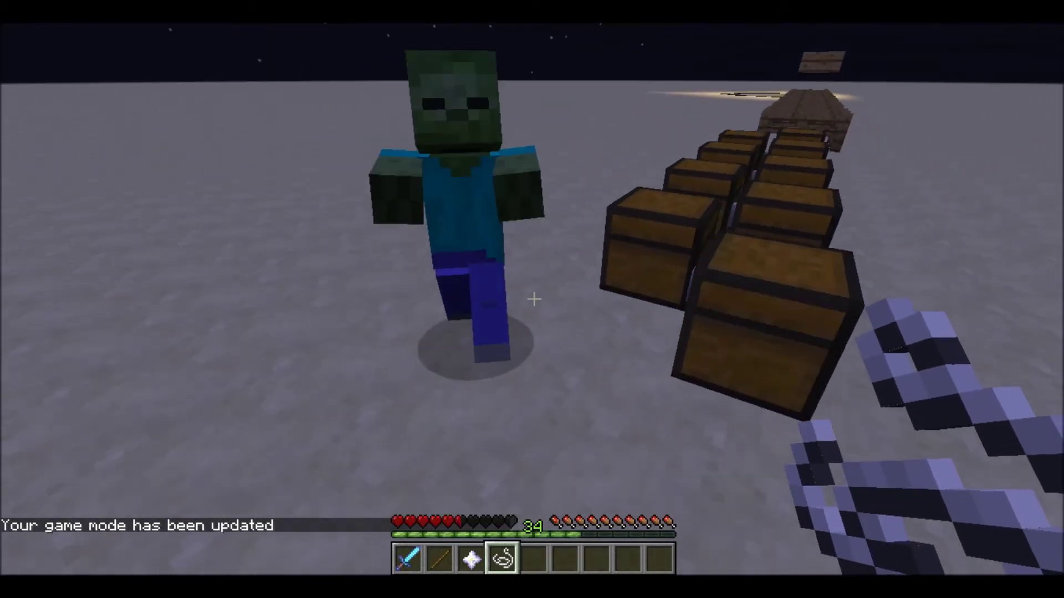
Step: Hit the zombie with the stick and kill it with the Blade of Uber sword
{"action": "key", "text": "3"}
{"action": "key", "text": "2"}
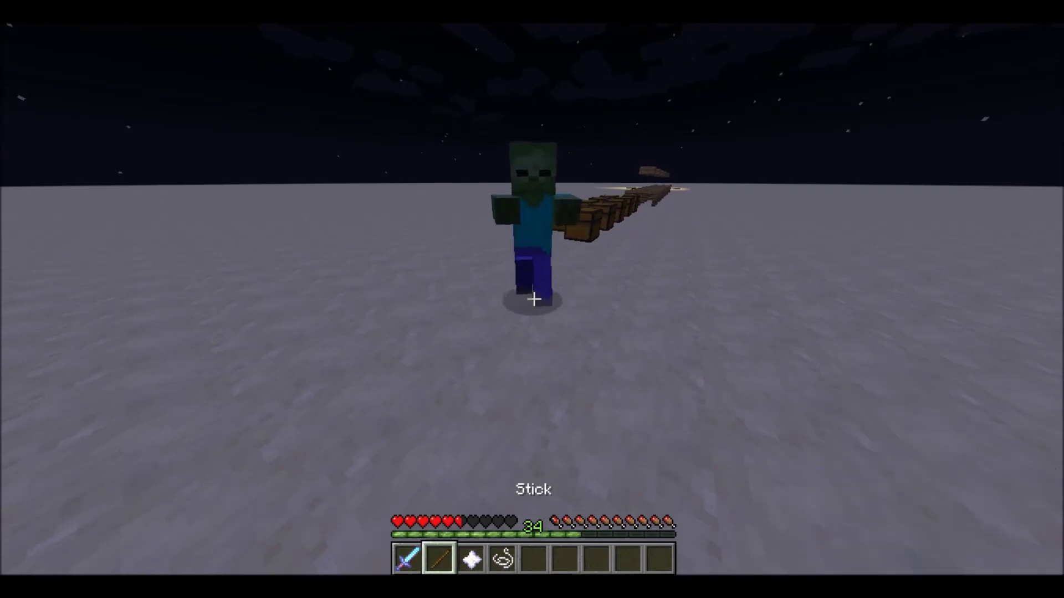
{"action": "left_click", "coordinate": [532, 299]}
{"action": "key", "text": "3"}
{"action": "key", "text": "1"}
{"action": "left_click", "coordinate": [533, 299]}
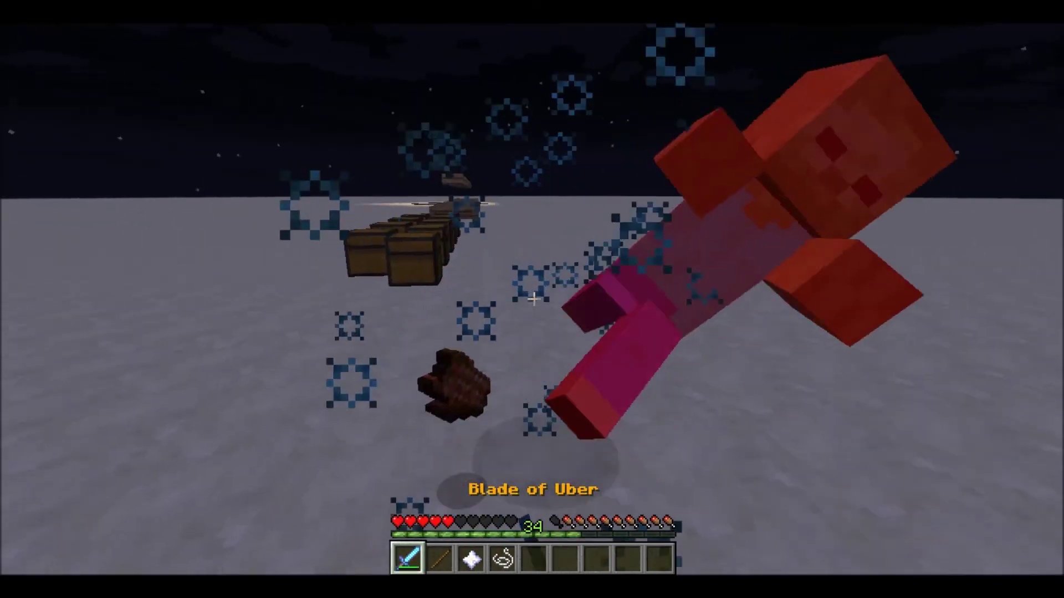
Step: Inspect the string's knockback resistance label in the inventory and walk back to the chests
{"action": "key", "text": "4"}
{"action": "key", "text": "e"}
{"action": "mouse_move", "coordinate": [504, 400]}
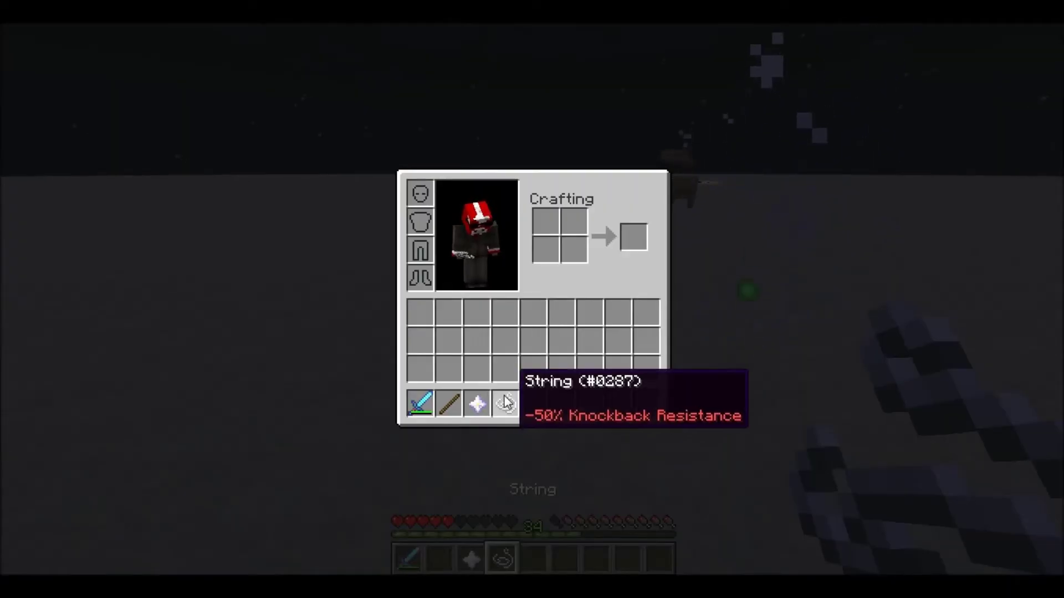
{"action": "key", "text": "e"}
{"action": "key", "text": "w"}
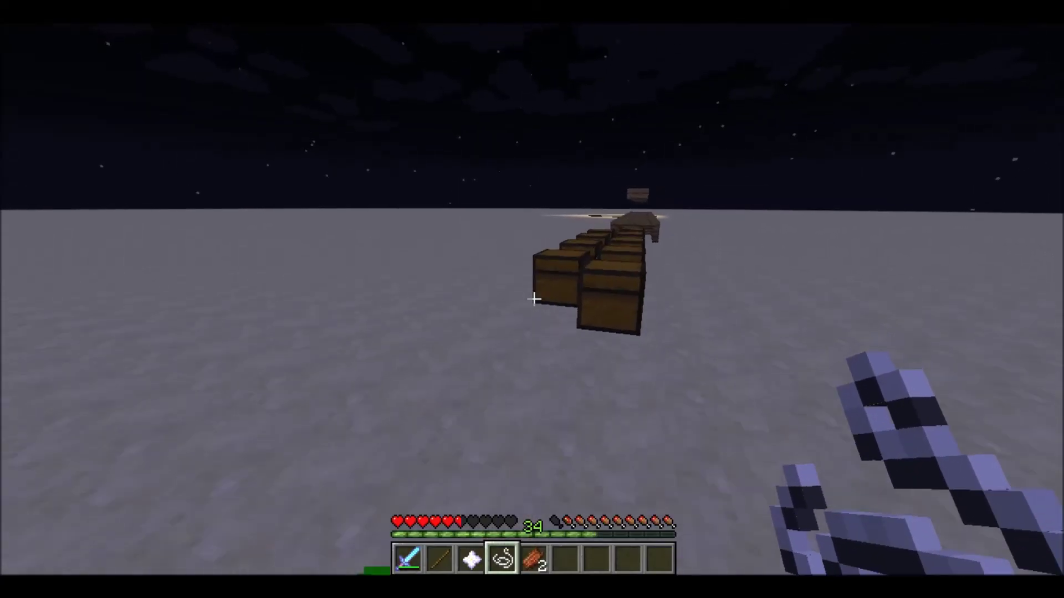
{"action": "key", "text": "w"}
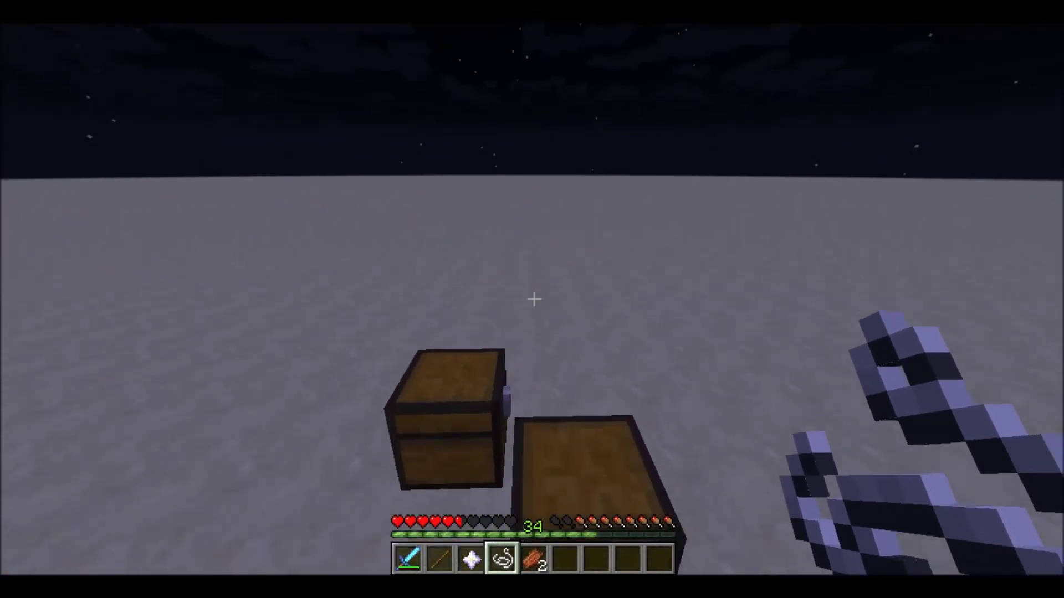
Step: Eat rotten flesh from the fifth hotbar slot and switch to creative mode with /gamemode 1
{"action": "key", "text": "5"}
{"action": "right_click", "coordinate": [534, 299]}
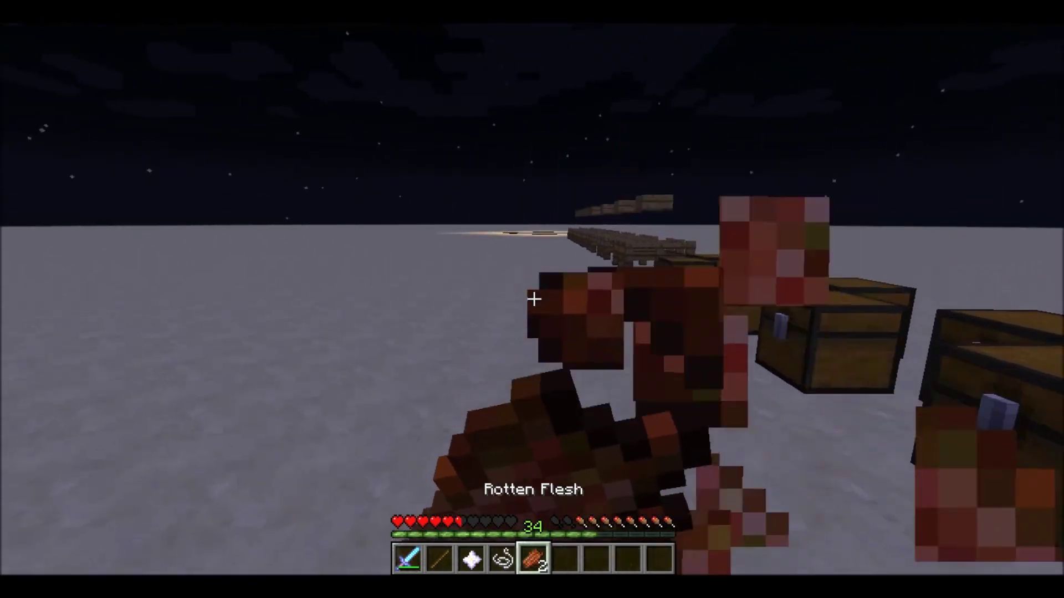
{"action": "key", "text": "slash"}
{"action": "type", "text": "gamemode 1"}
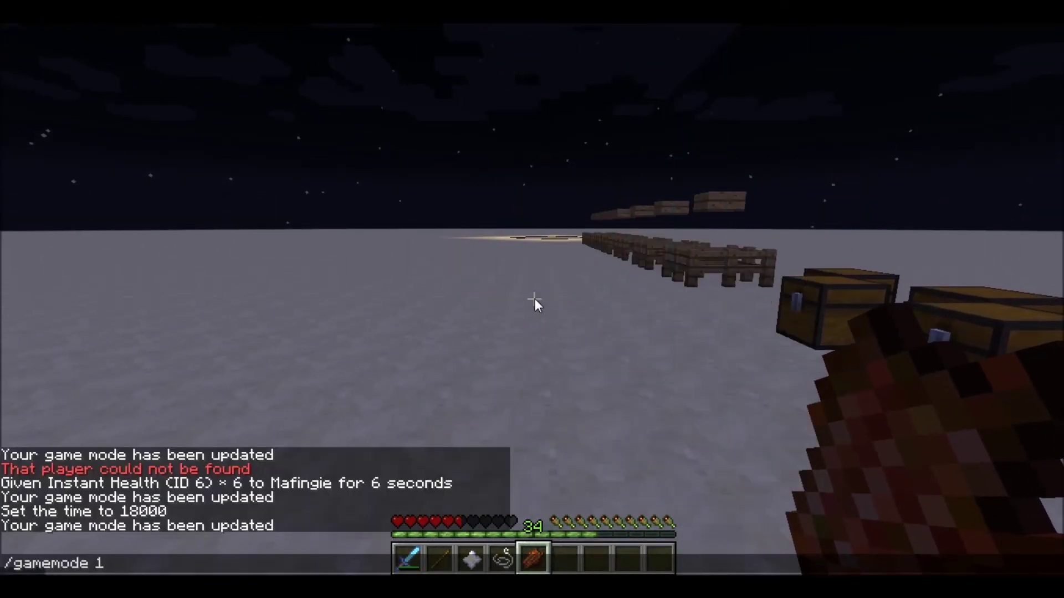
{"action": "key", "text": "Return"}
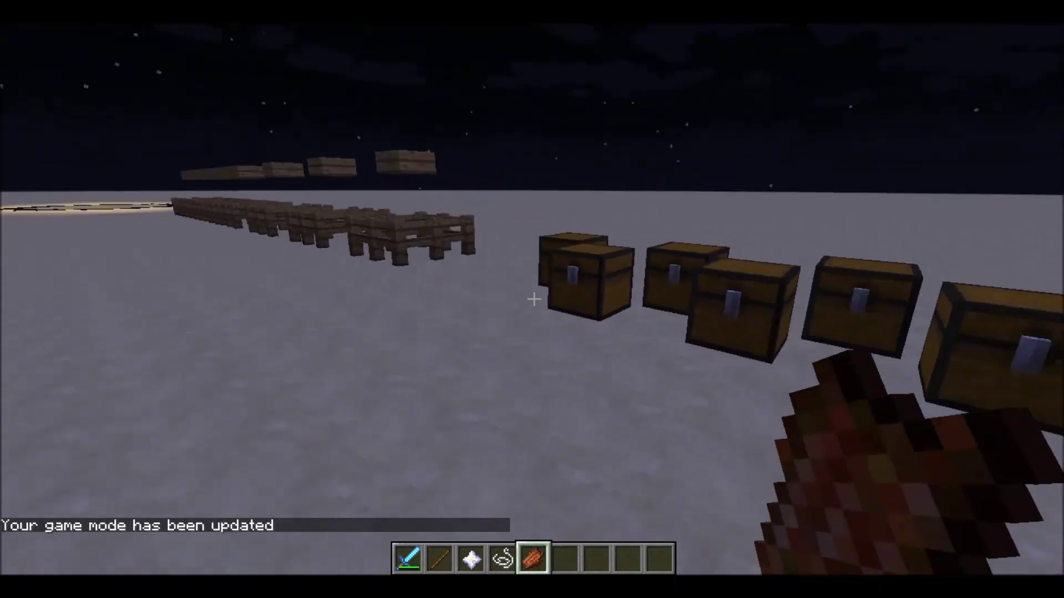
Step: Open the front-row chests with an empty hand and look at the diamond and wooden swords
{"action": "key", "text": "6"}
{"action": "right_click", "coordinate": [533, 299]}
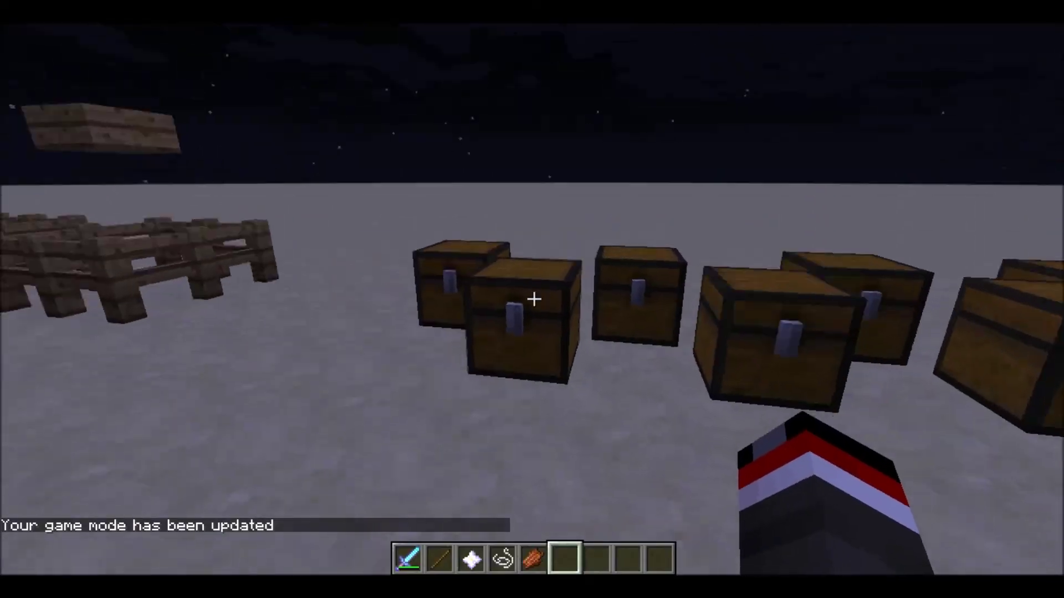
{"action": "right_click", "coordinate": [534, 300]}
{"action": "right_click", "coordinate": [533, 299]}
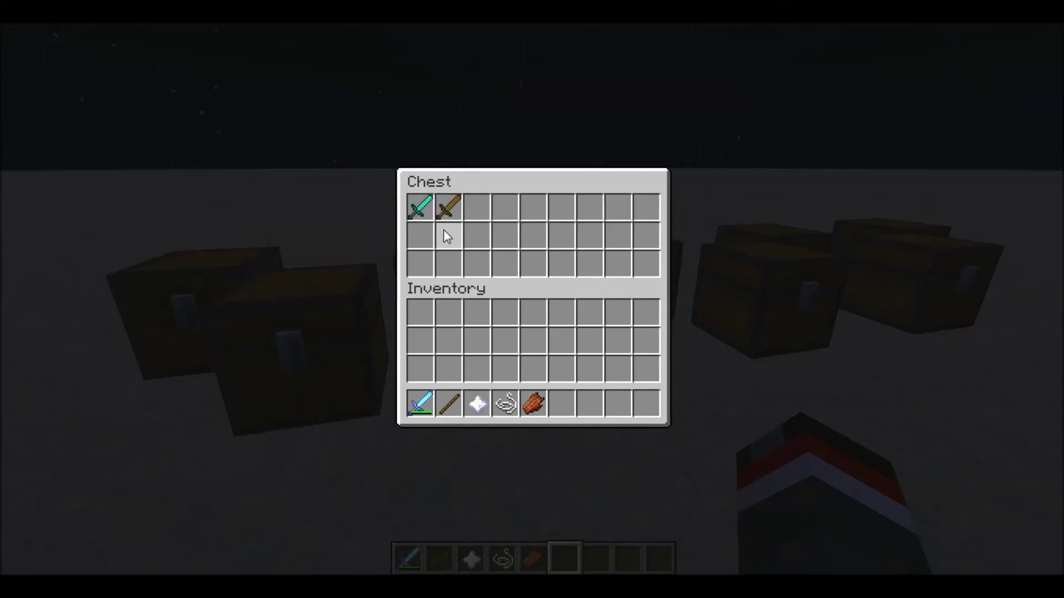
{"action": "key", "text": "Escape"}
{"action": "key", "text": "w"}
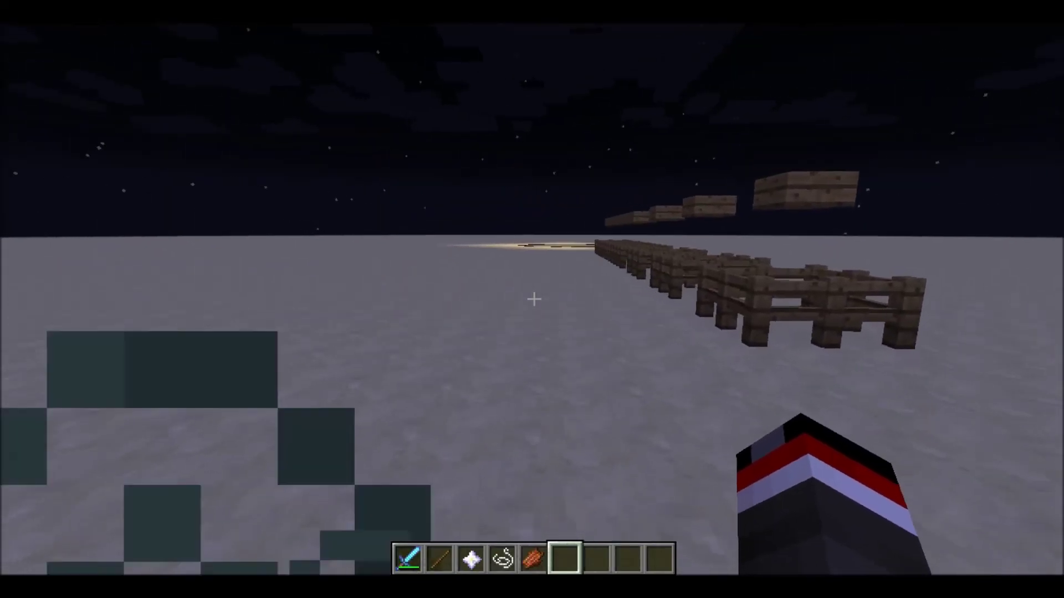